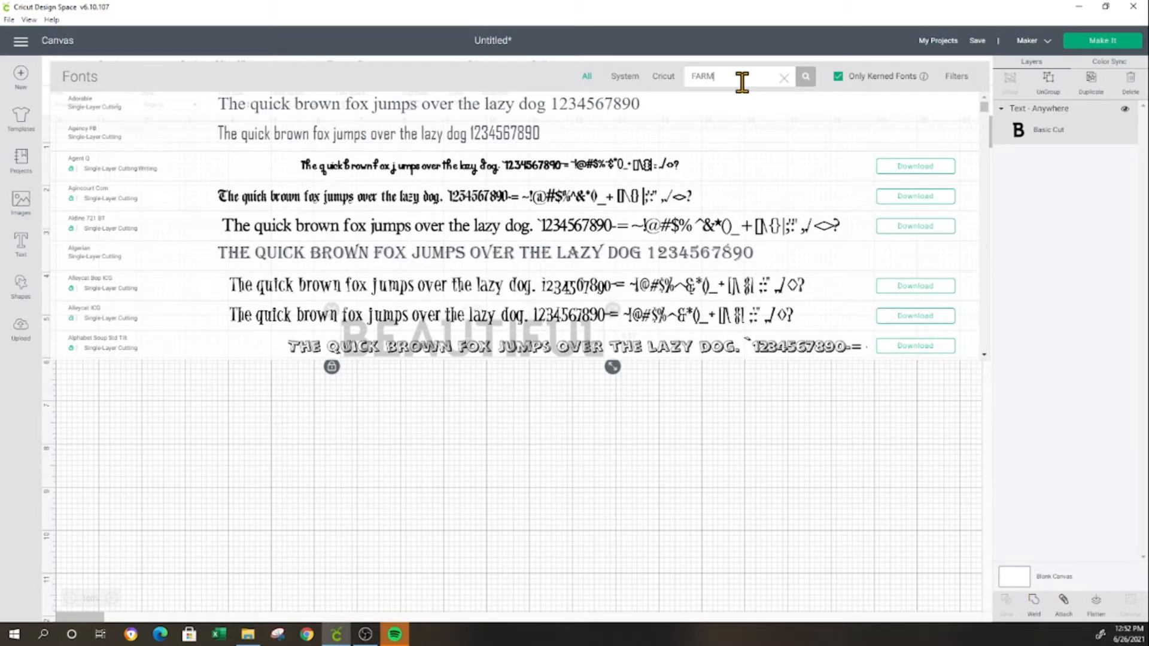
# Step: Search the font list for FARM and CRICUT, and turn off the kerned-fonts-only filter to see more fonts
pyautogui.click(807, 83)
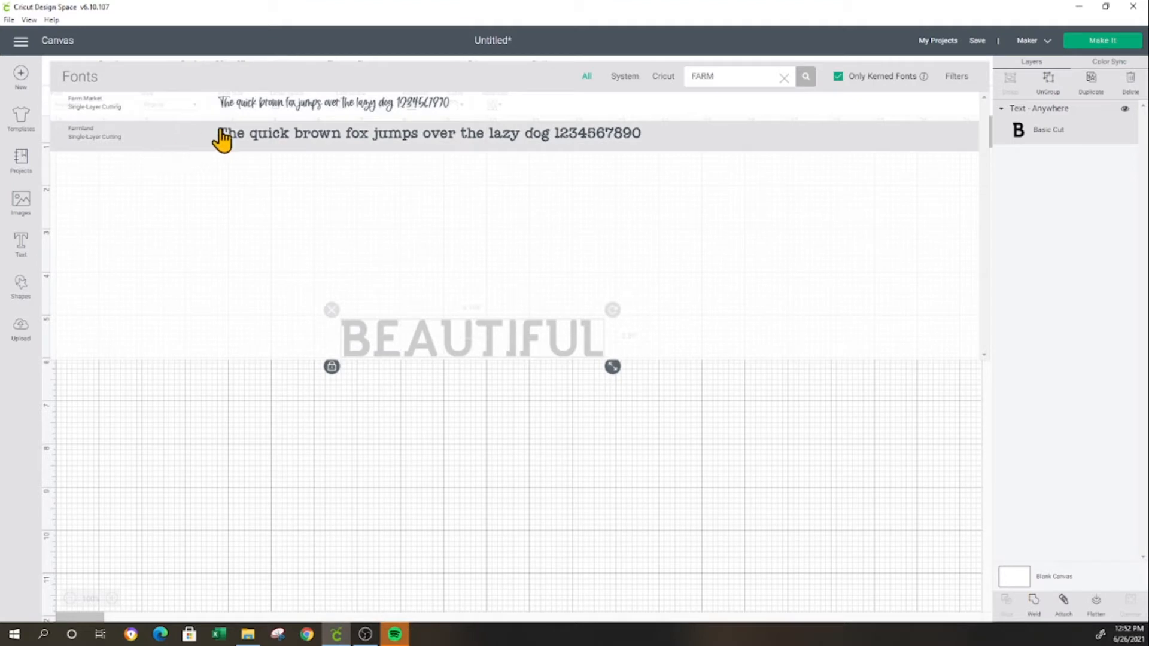
pyautogui.doubleClick(749, 77)
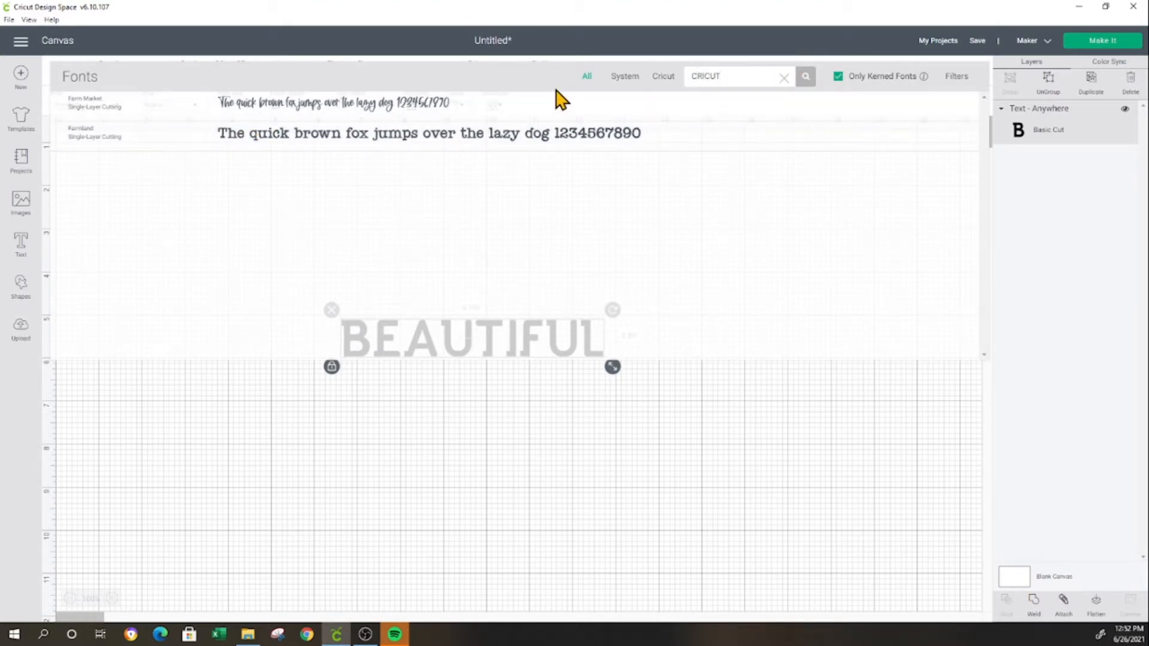
pyautogui.write('CRICUT')
pyautogui.click(806, 78)
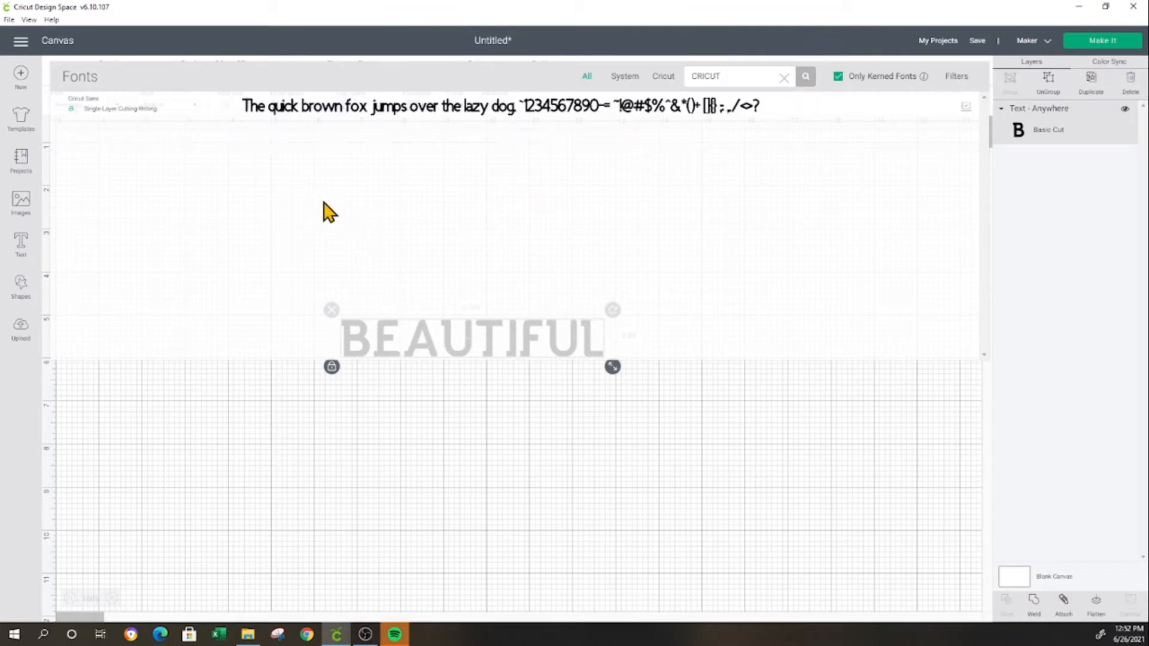
pyautogui.click(837, 77)
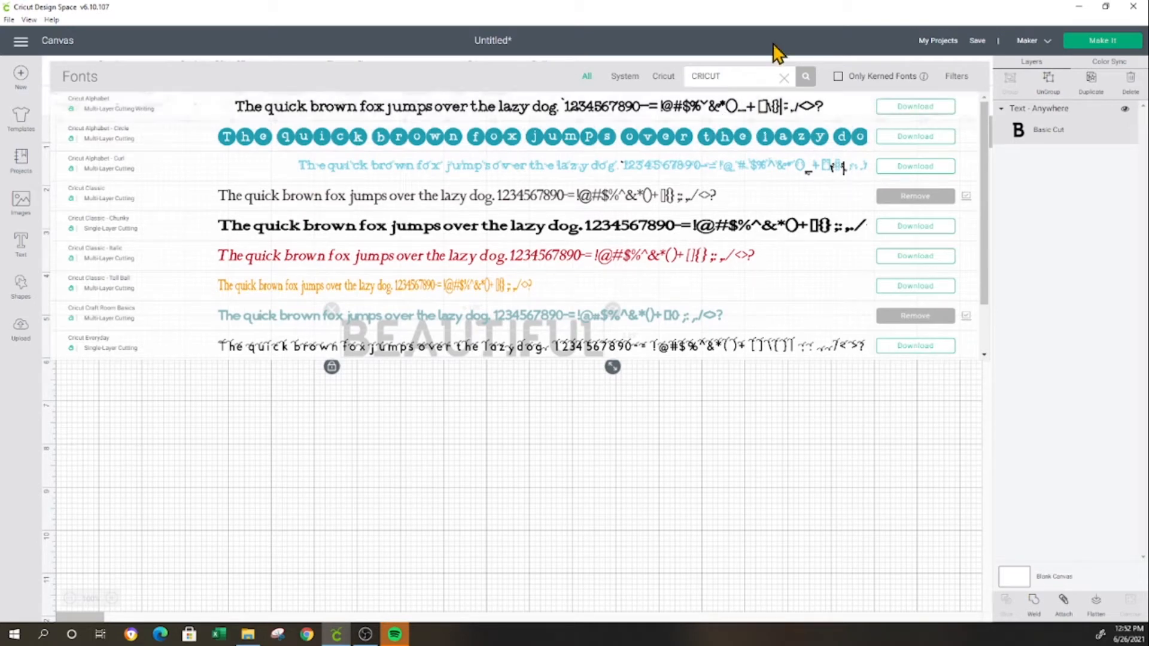
# Step: Search the fonts for FARM and apply the Farmland font to the BEAUTIFUL text
pyautogui.moveTo(766, 78); pyautogui.dragTo(667, 90)
pyautogui.write('FARM')
pyautogui.click(807, 78)
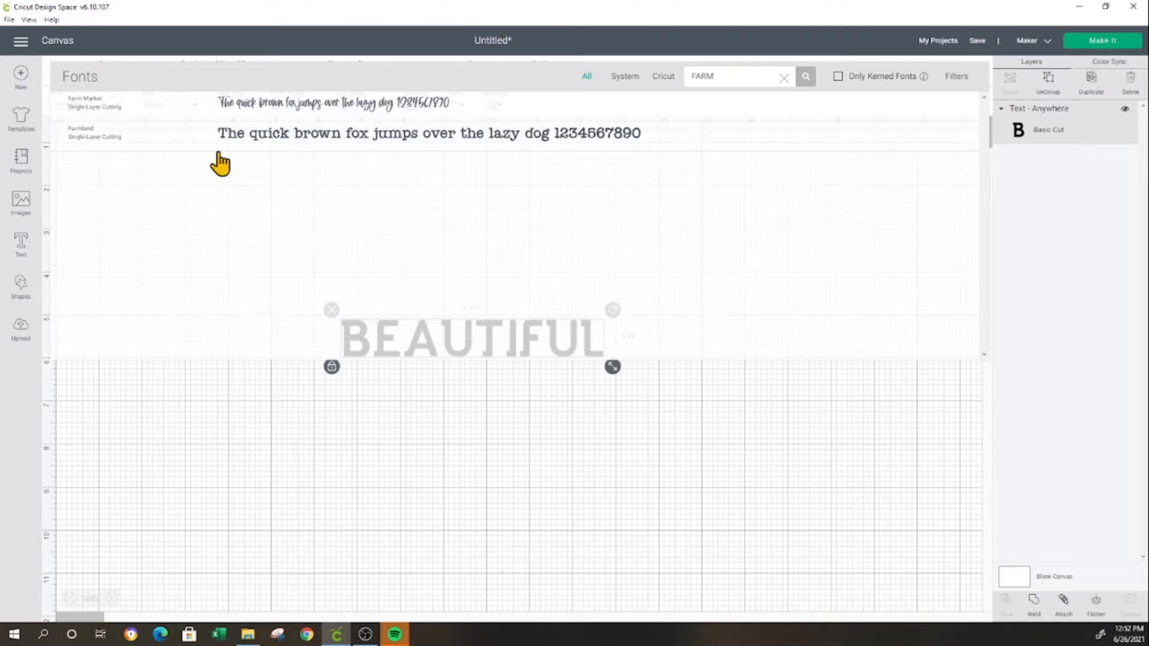
pyautogui.click(100, 143)
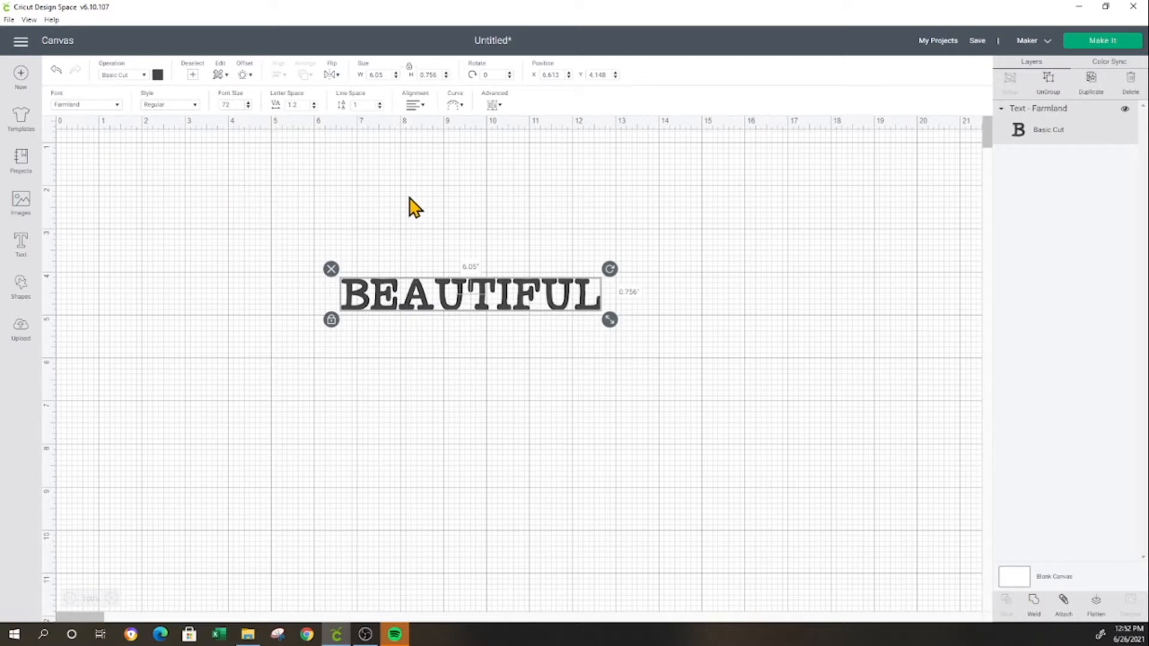
# Step: Widen the letter spacing of BEAUTIFUL to 4.3 and place the word at about X 5.5, Y 4.26
pyautogui.moveTo(465, 294); pyautogui.dragTo(443, 350)
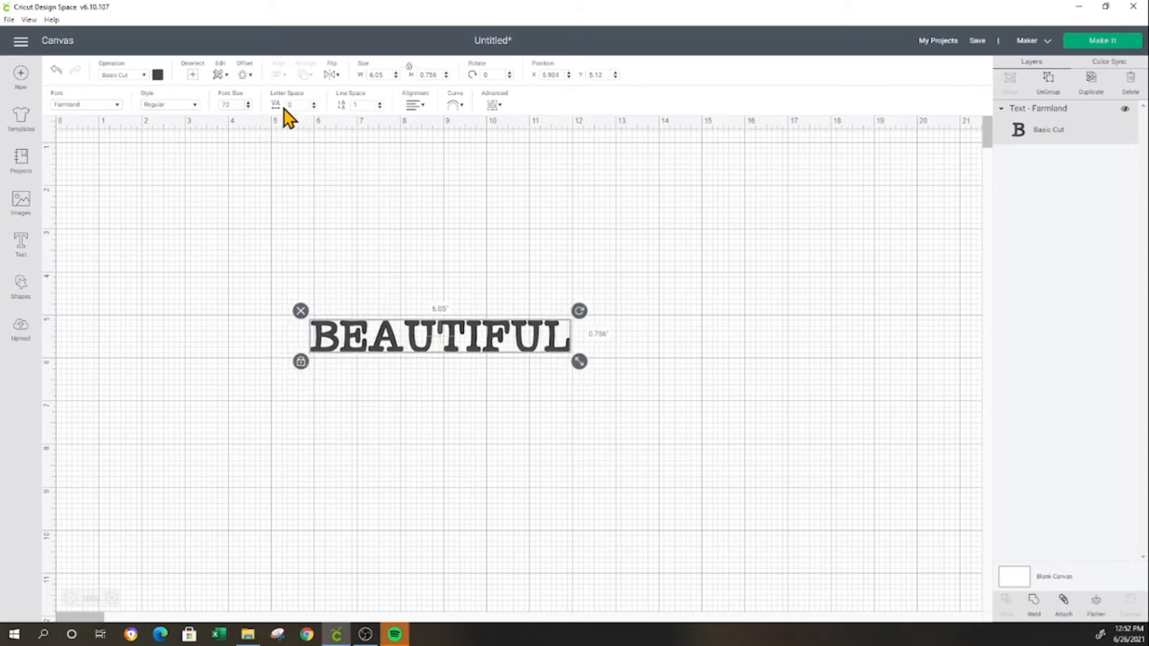
pyautogui.click(313, 103)
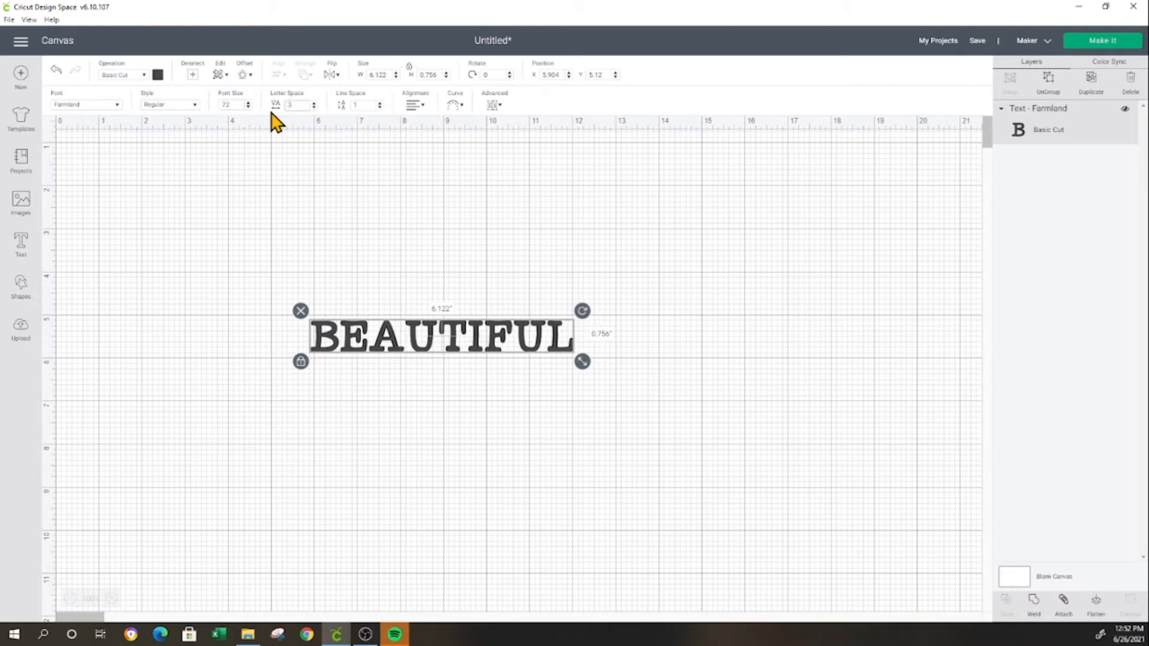
pyautogui.press('Tab')
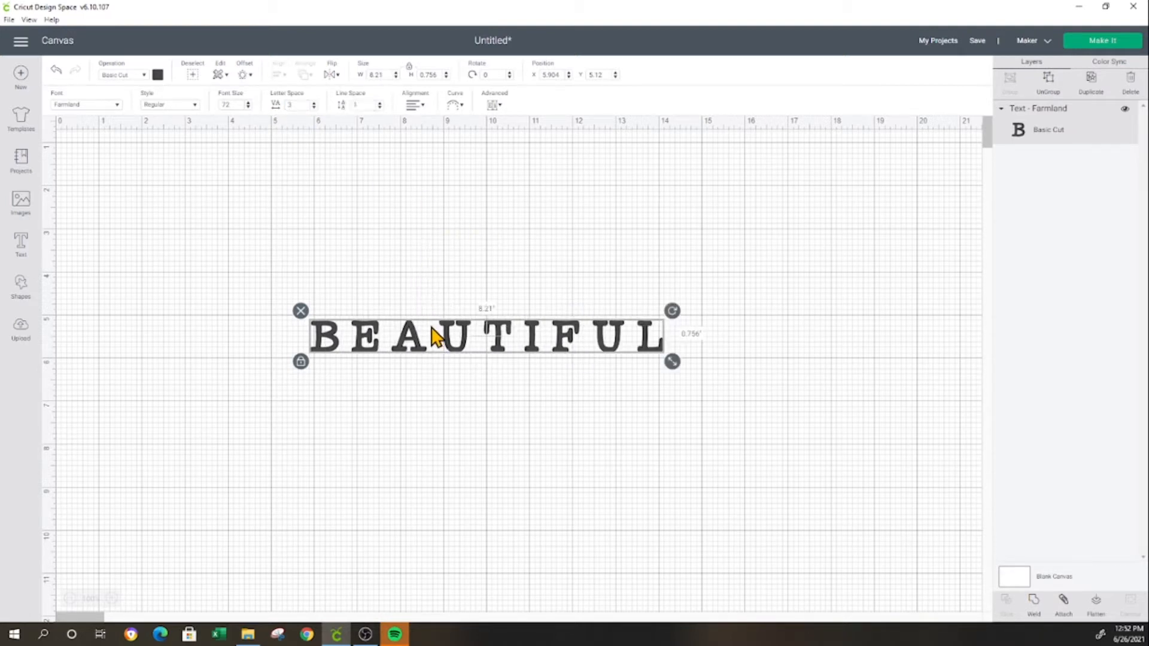
pyautogui.click(313, 103)
pyautogui.click(313, 104)
pyautogui.doubleClick(313, 104)
pyautogui.click(313, 103)
pyautogui.click(313, 104)
pyautogui.click(313, 103)
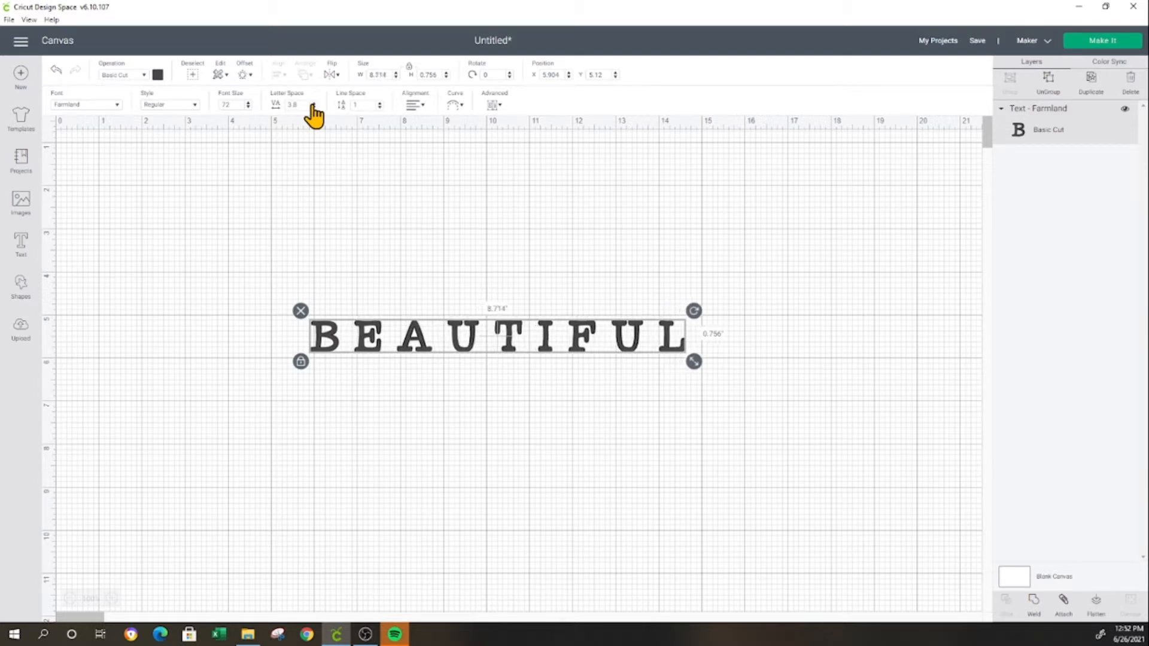
pyautogui.click(313, 104)
pyautogui.click(313, 104)
pyautogui.click(313, 103)
pyautogui.click(313, 103)
pyautogui.click(313, 104)
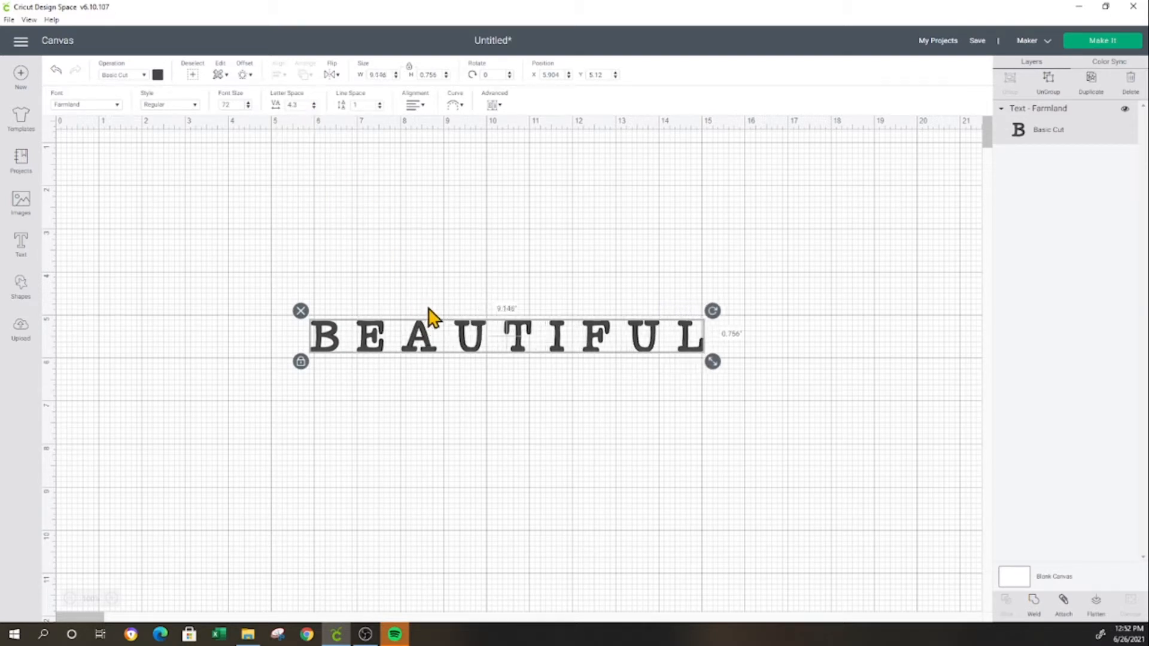
pyautogui.moveTo(436, 345); pyautogui.dragTo(418, 306)
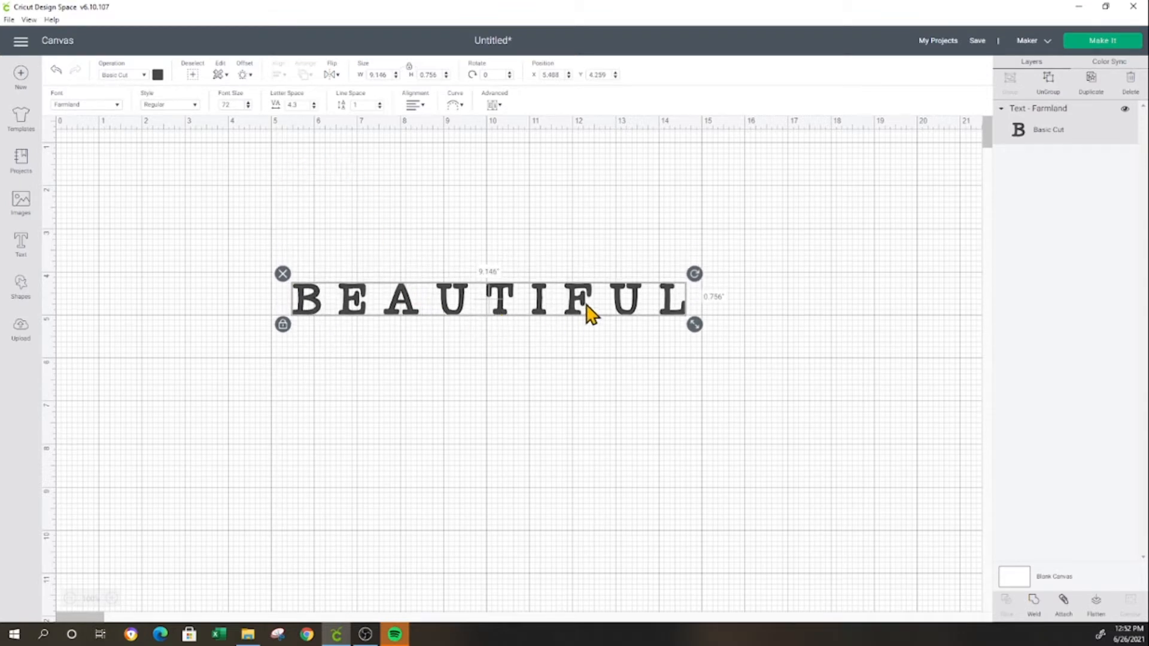
# Step: Set up an offset around BEAUTIFUL with Weld Offsets off and a distance of about 0.097 in
pyautogui.click(243, 74)
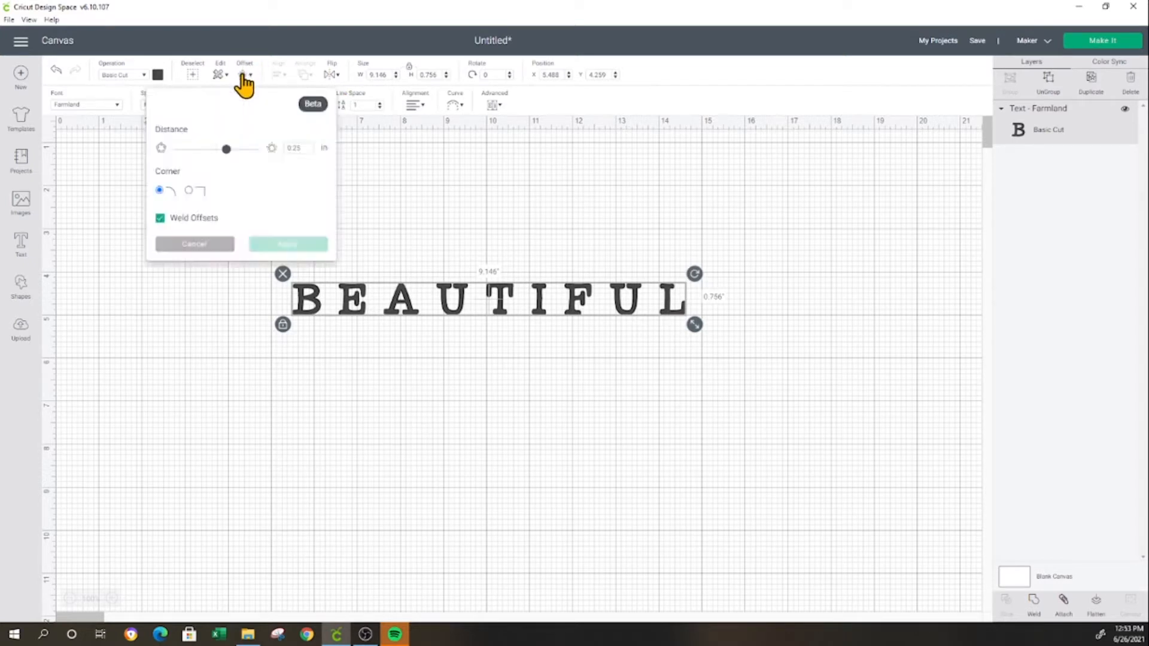
pyautogui.click(159, 219)
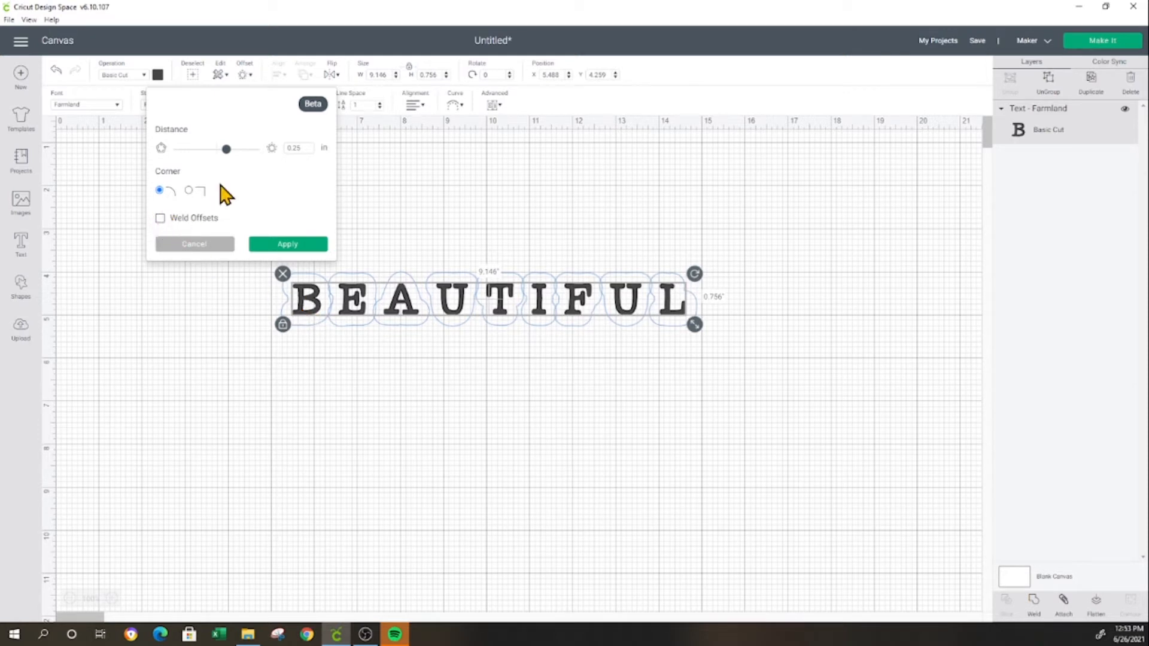
pyautogui.moveTo(225, 149)
pyautogui.mouseDown()
pyautogui.moveTo(184, 150)
pyautogui.moveTo(216, 149)
pyautogui.mouseUp()
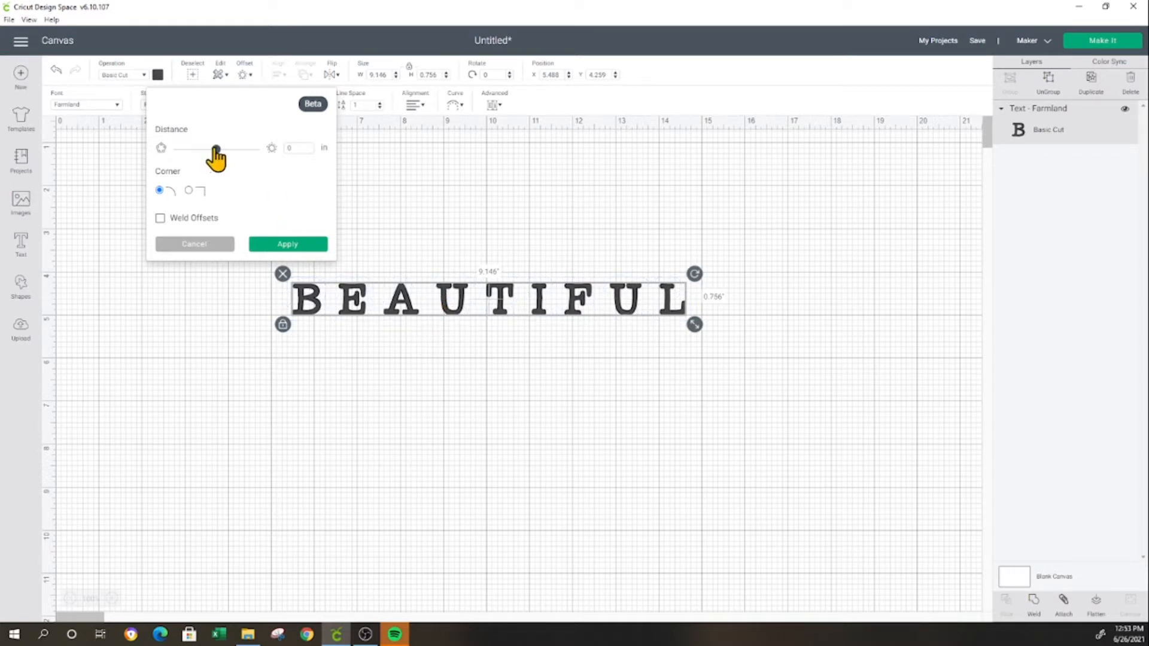
pyautogui.moveTo(216, 149); pyautogui.dragTo(221, 149)
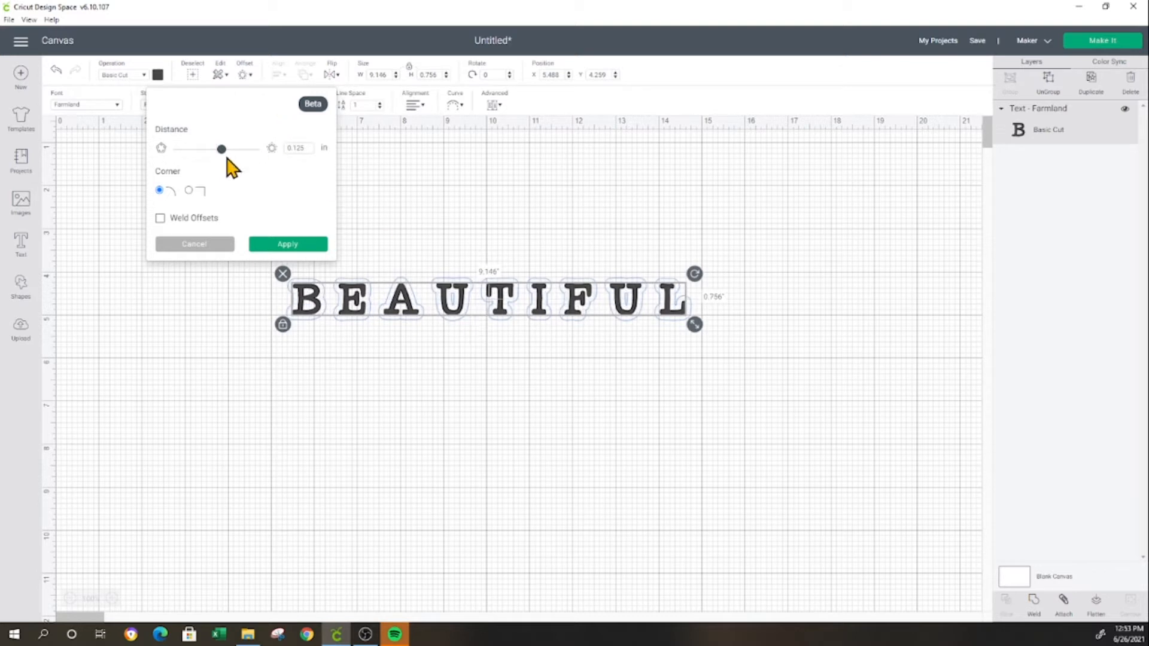
pyautogui.moveTo(222, 149); pyautogui.dragTo(242, 149)
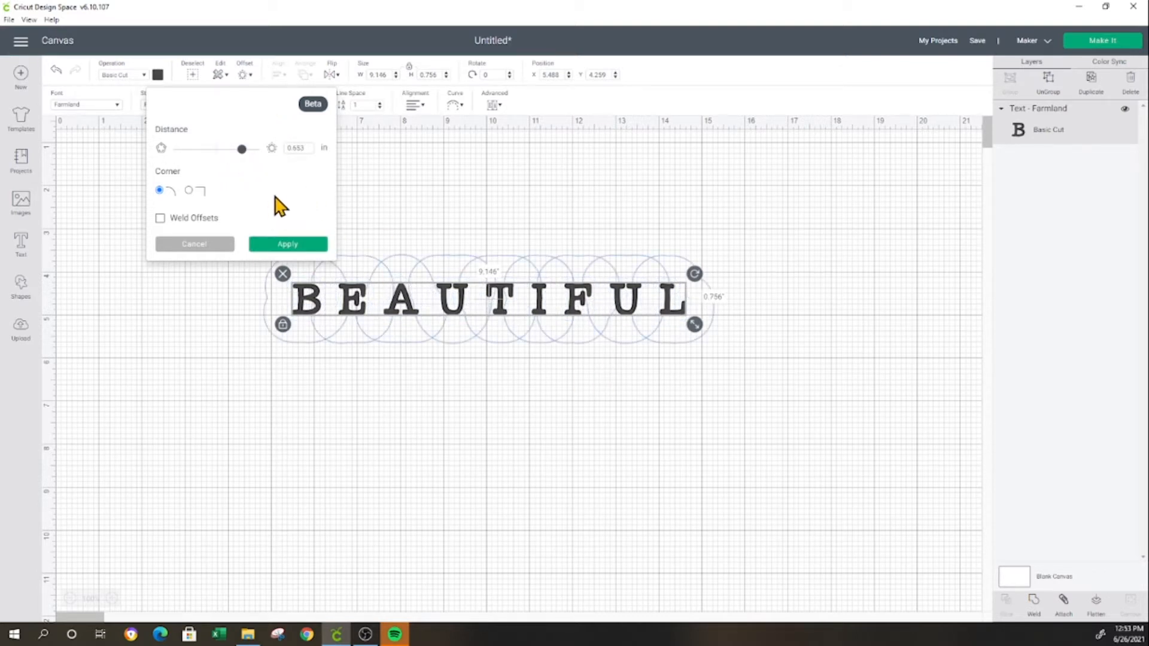
pyautogui.moveTo(242, 151); pyautogui.dragTo(224, 166)
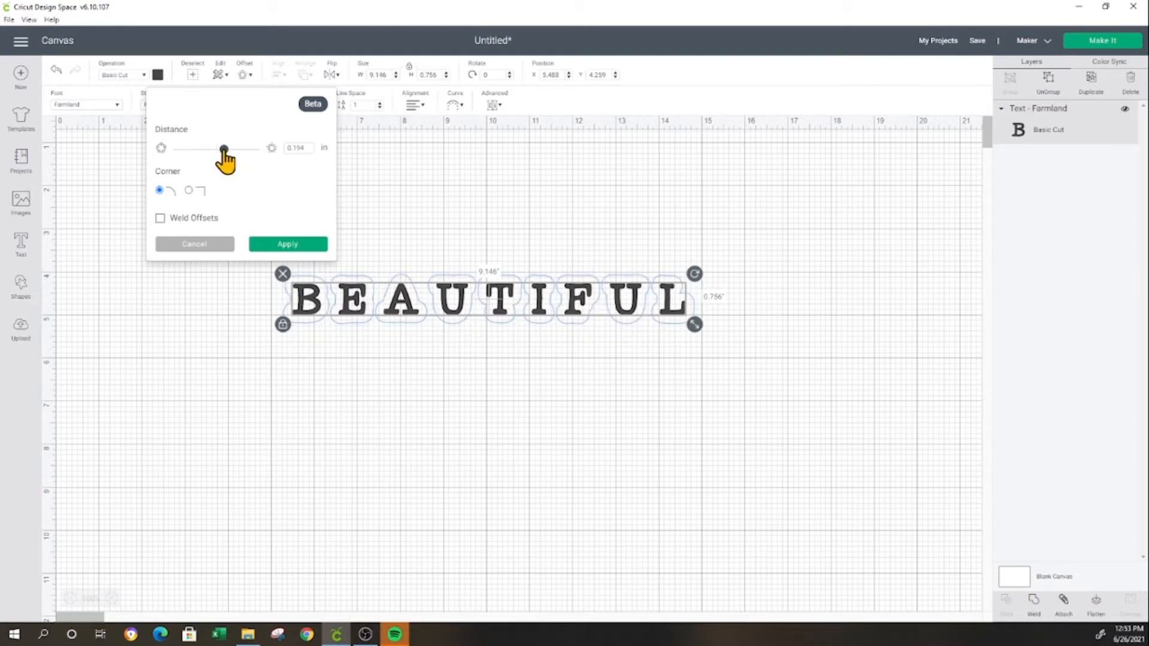
pyautogui.moveTo(224, 150); pyautogui.dragTo(220, 150)
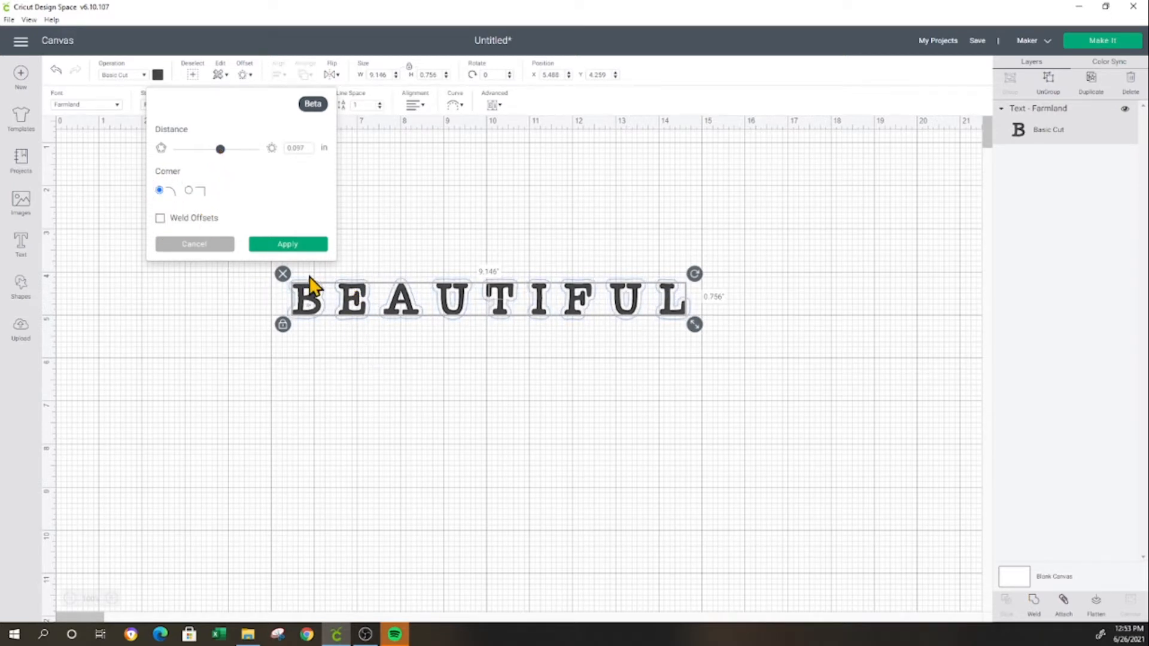
# Step: Try square corners, then return to rounded corners and apply the offset to BEAUTIFUL
pyautogui.click(188, 191)
pyautogui.click(159, 189)
pyautogui.click(284, 245)
pyautogui.click(297, 258)
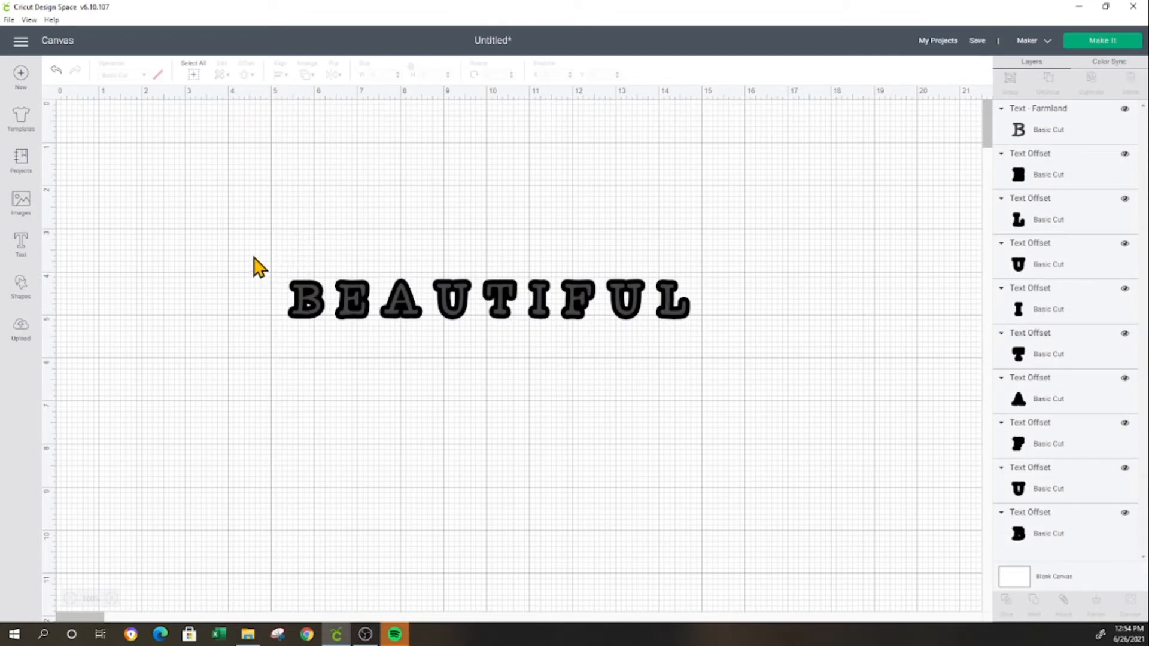
# Step: Move BEAUTIFUL together with all its letter offsets to about X 4.1, Y 3.05
pyautogui.moveTo(252, 255); pyautogui.dragTo(726, 346)
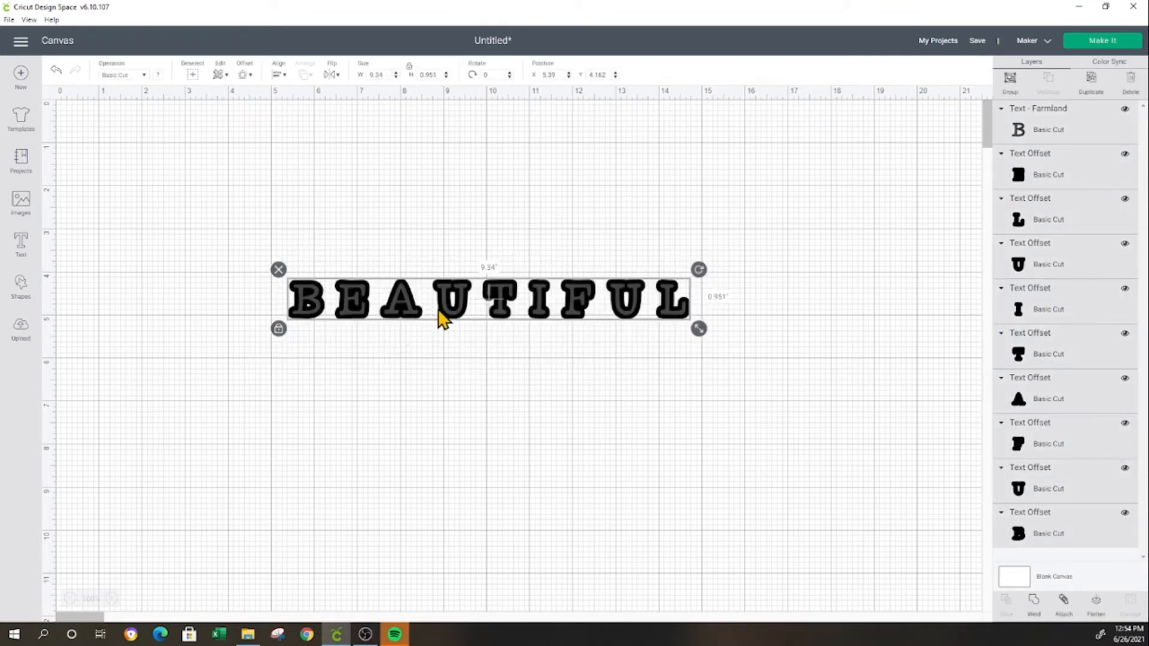
pyautogui.moveTo(443, 320); pyautogui.dragTo(392, 272)
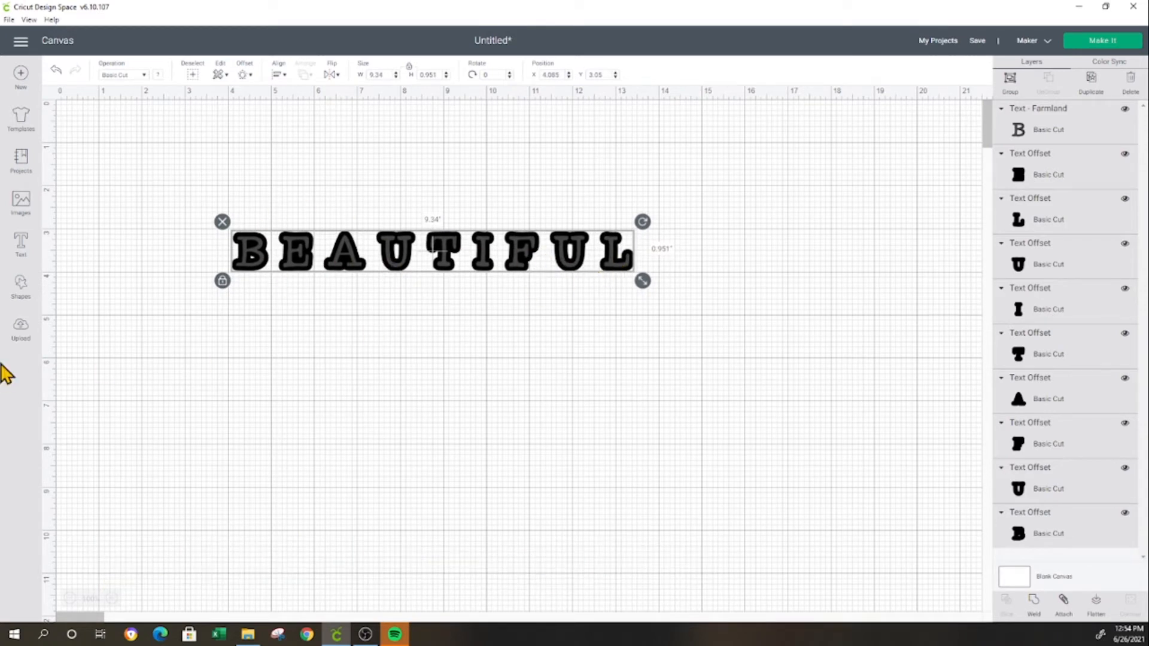
pyautogui.click(687, 460)
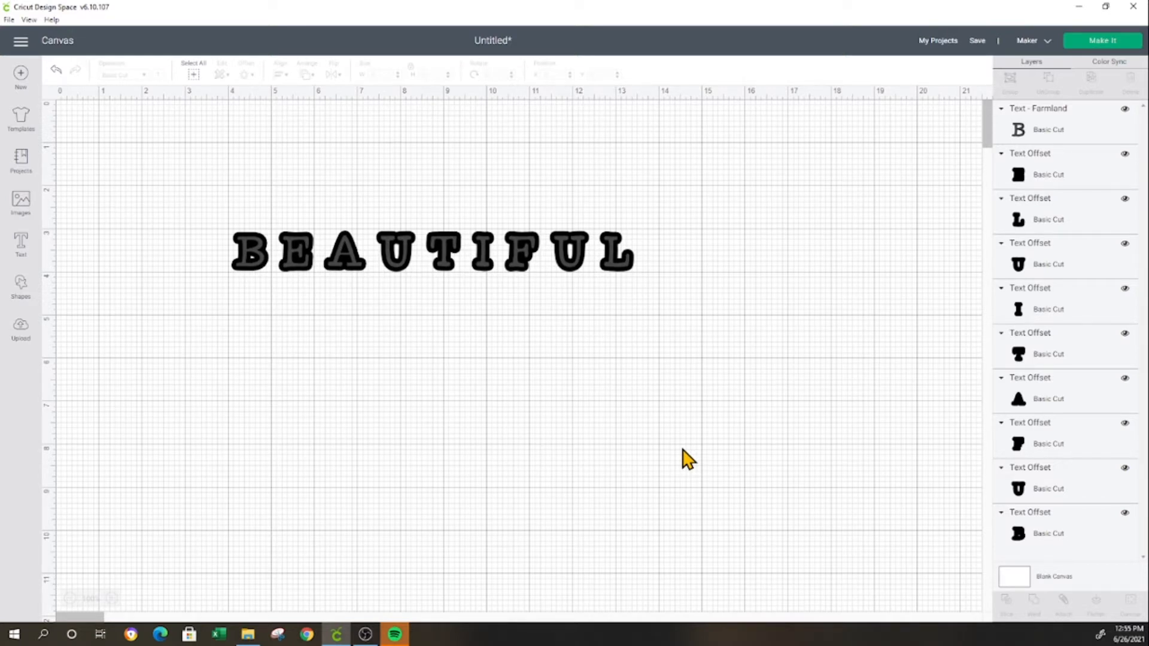
# Step: Add the text "like a rainbow" and place it below BEAUTIFUL at about X 4.9, Y 6.3
pyautogui.click(20, 252)
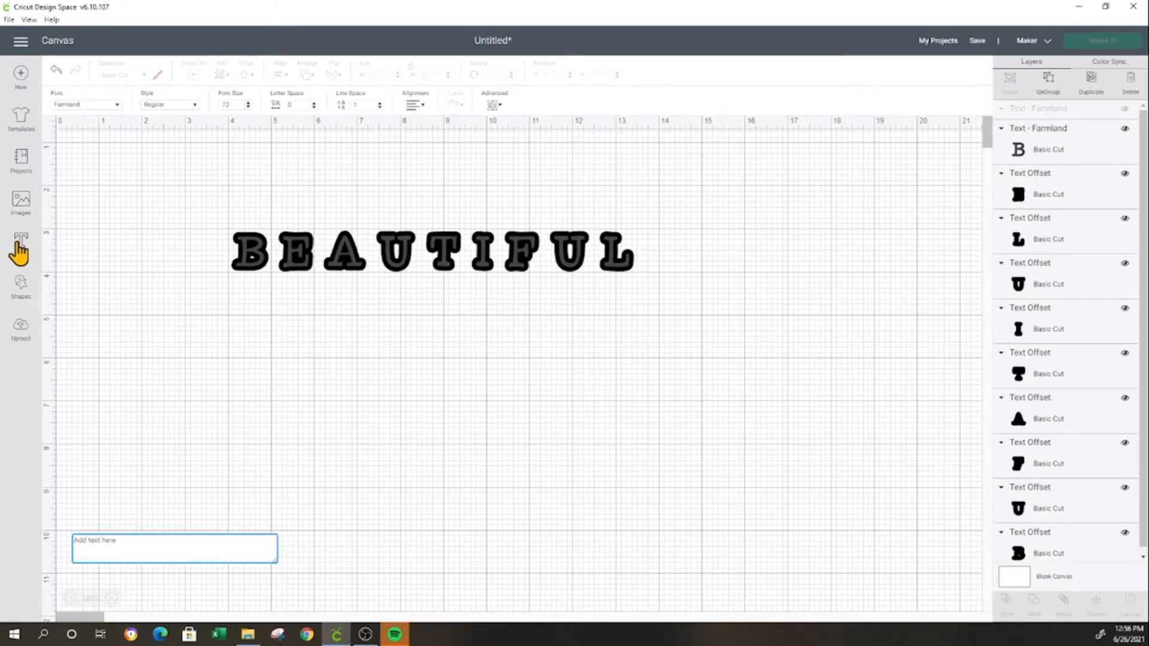
pyautogui.write('like a rainbow')
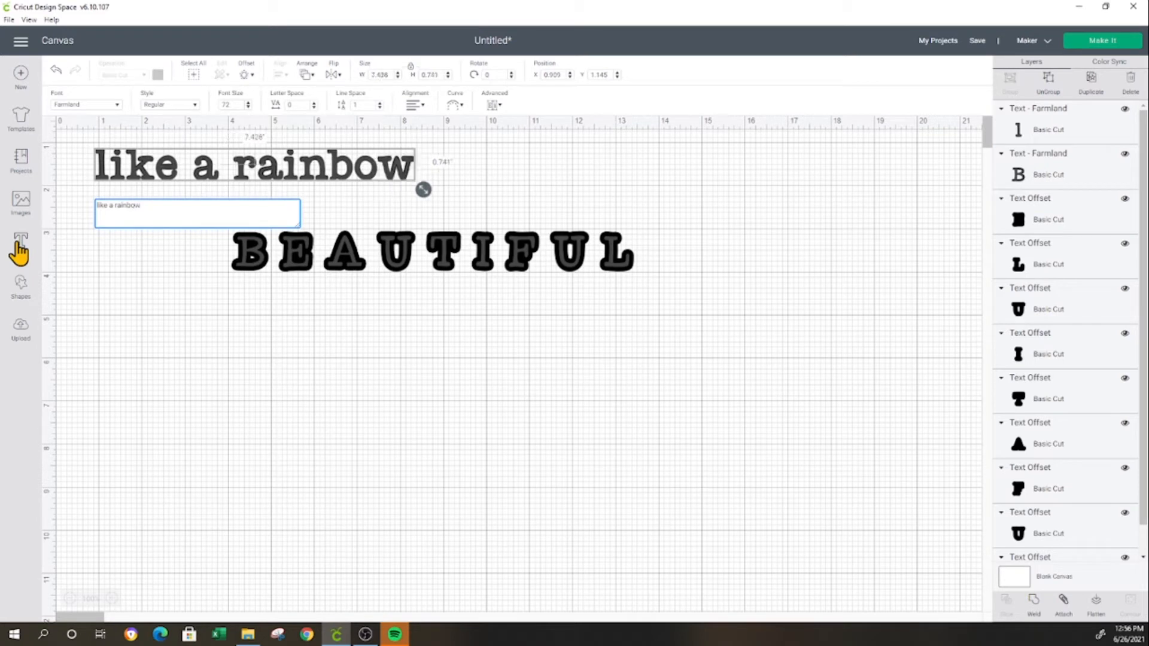
pyautogui.moveTo(330, 165); pyautogui.dragTo(502, 386)
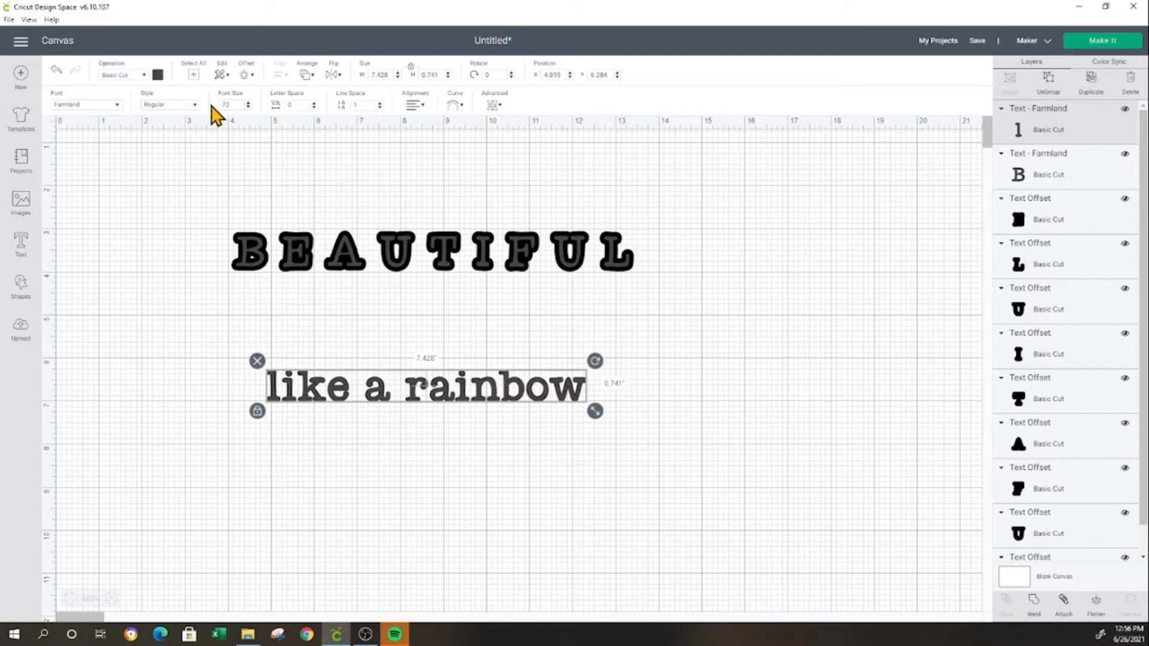
# Step: Apply a welded offset of 0.25 in with rounded corners to "like a rainbow"
pyautogui.click(243, 75)
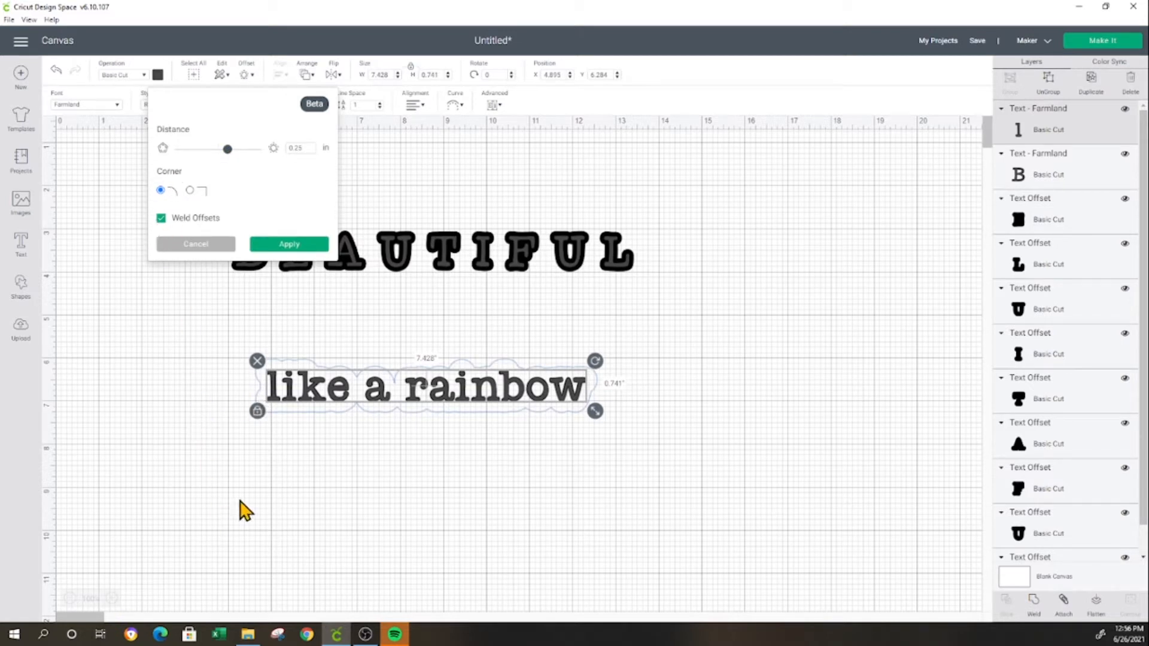
pyautogui.click(303, 469)
pyautogui.click(303, 404)
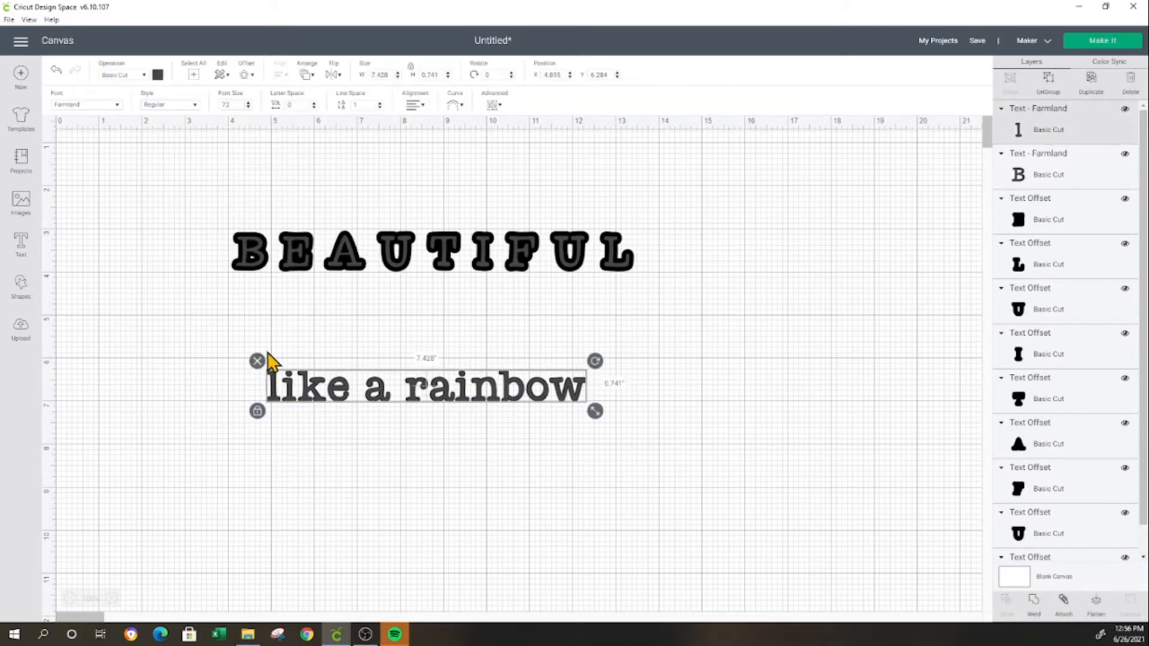
pyautogui.click(243, 75)
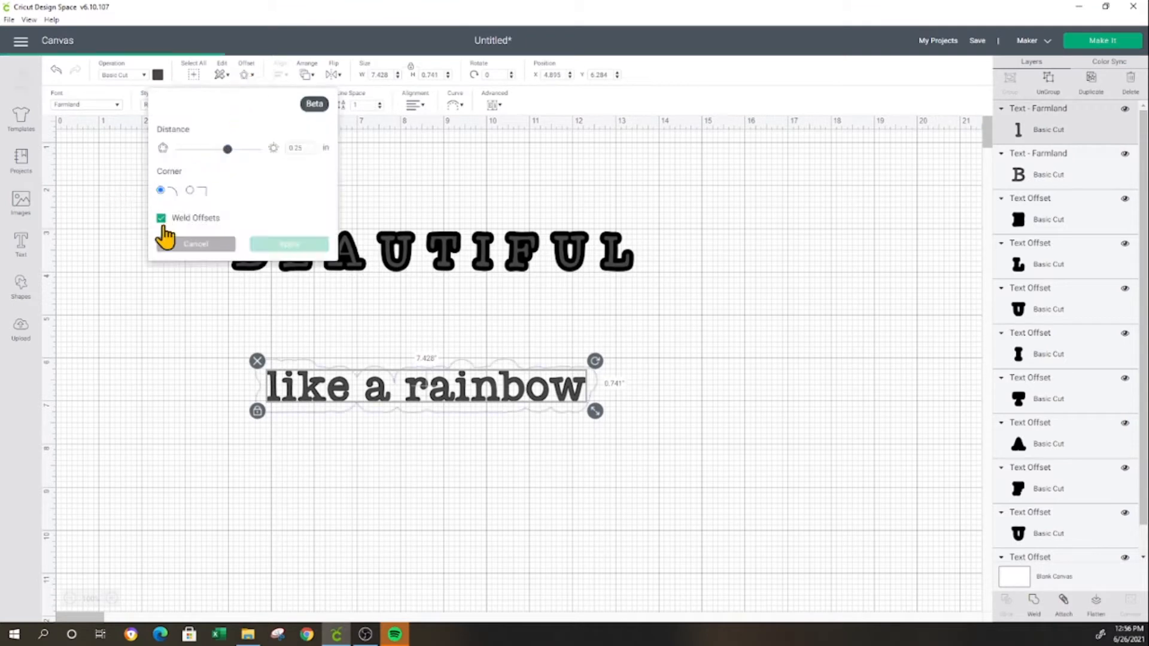
pyautogui.click(286, 245)
pyautogui.click(389, 455)
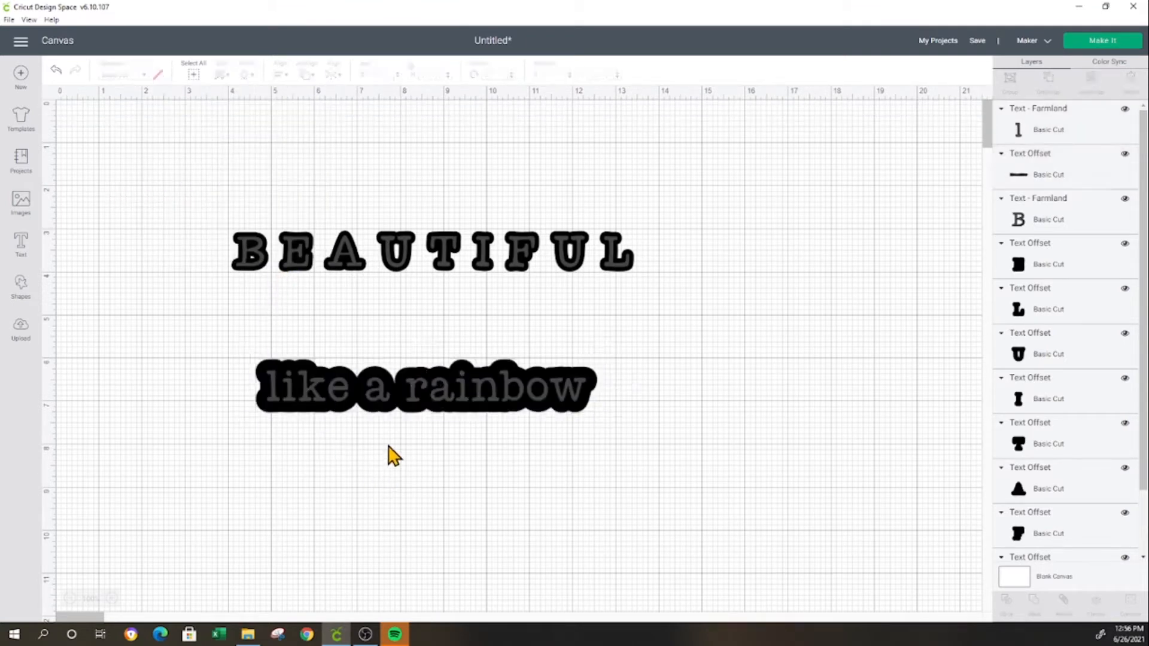
# Step: Separate "like a rainbow" from its welded black offset and delete the offset shape
pyautogui.moveTo(343, 410); pyautogui.dragTo(374, 533)
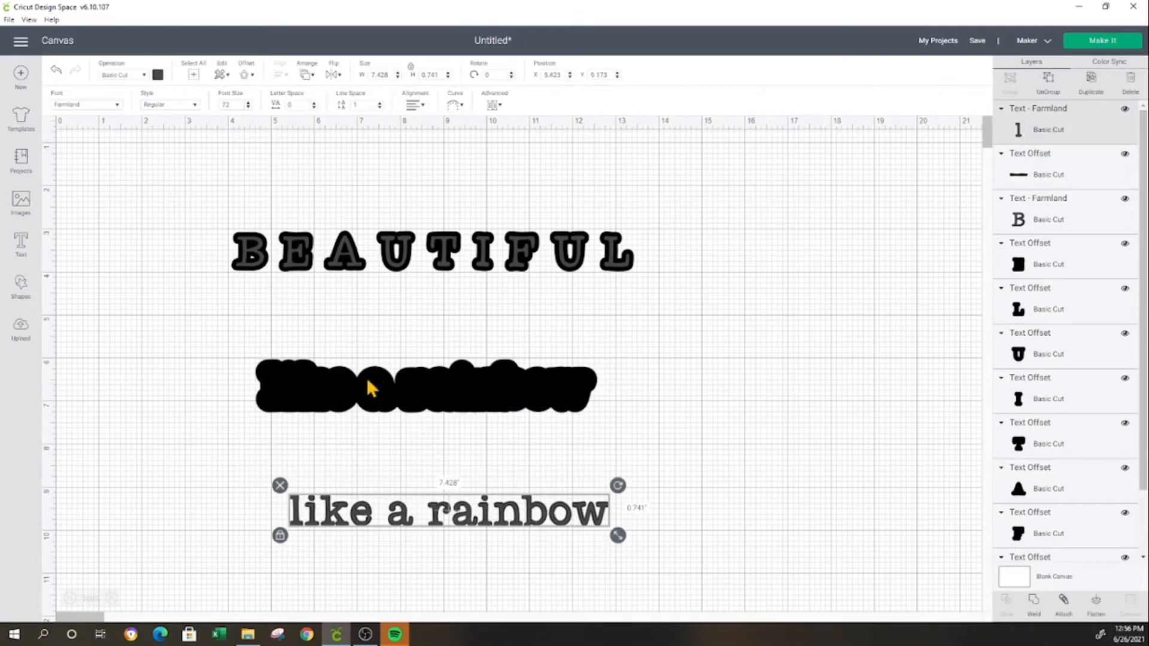
pyautogui.moveTo(365, 375); pyautogui.dragTo(342, 358)
pyautogui.moveTo(380, 264)
pyautogui.mouseDown()
pyautogui.moveTo(390, 264)
pyautogui.moveTo(398, 188)
pyautogui.moveTo(393, 259)
pyautogui.mouseUp()
pyautogui.click(477, 358)
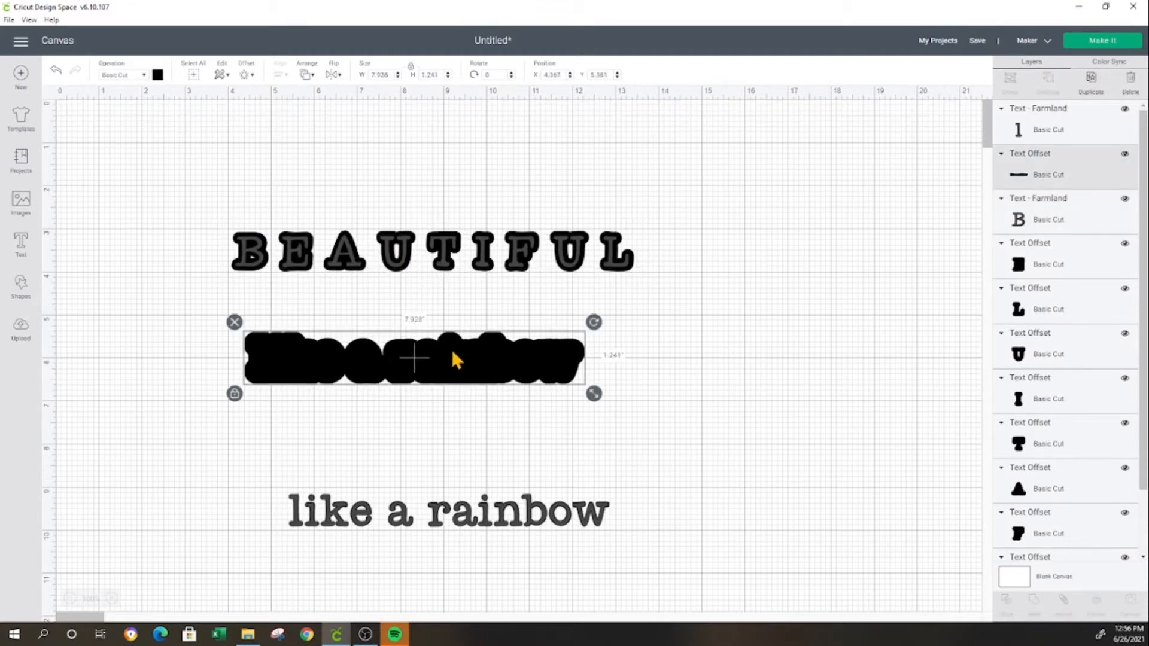
pyautogui.press('Delete')
# Step: Move "like a rainbow" up beneath BEAUTIFUL and change its font to Farm Market
pyautogui.moveTo(371, 515); pyautogui.dragTo(343, 339)
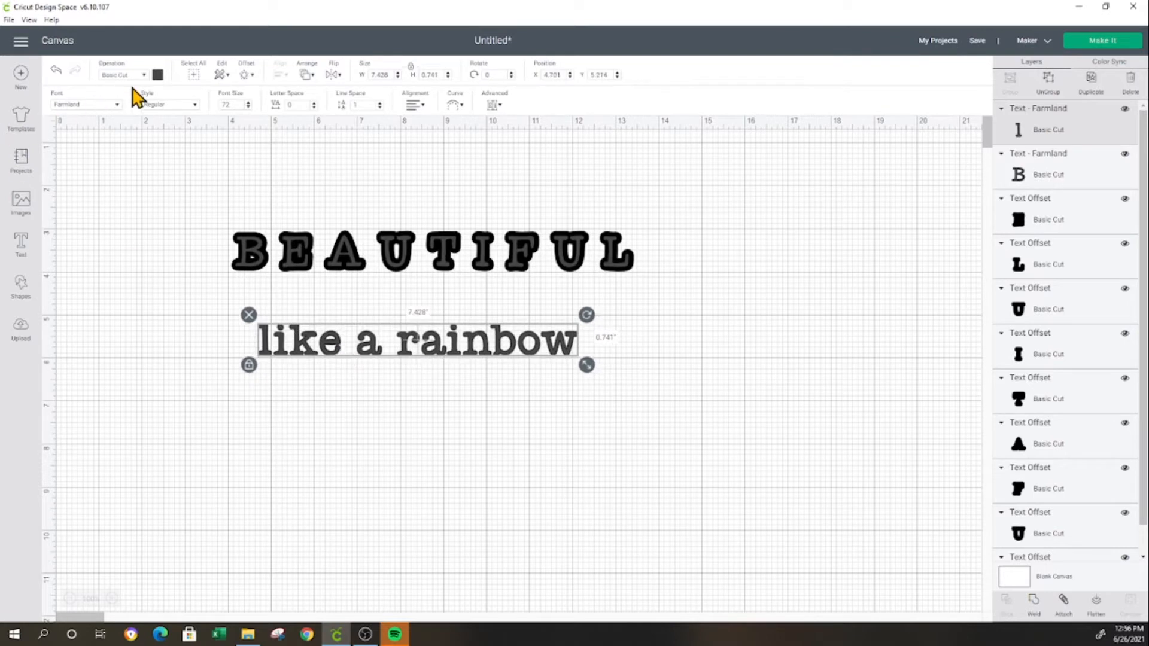
pyautogui.click(114, 105)
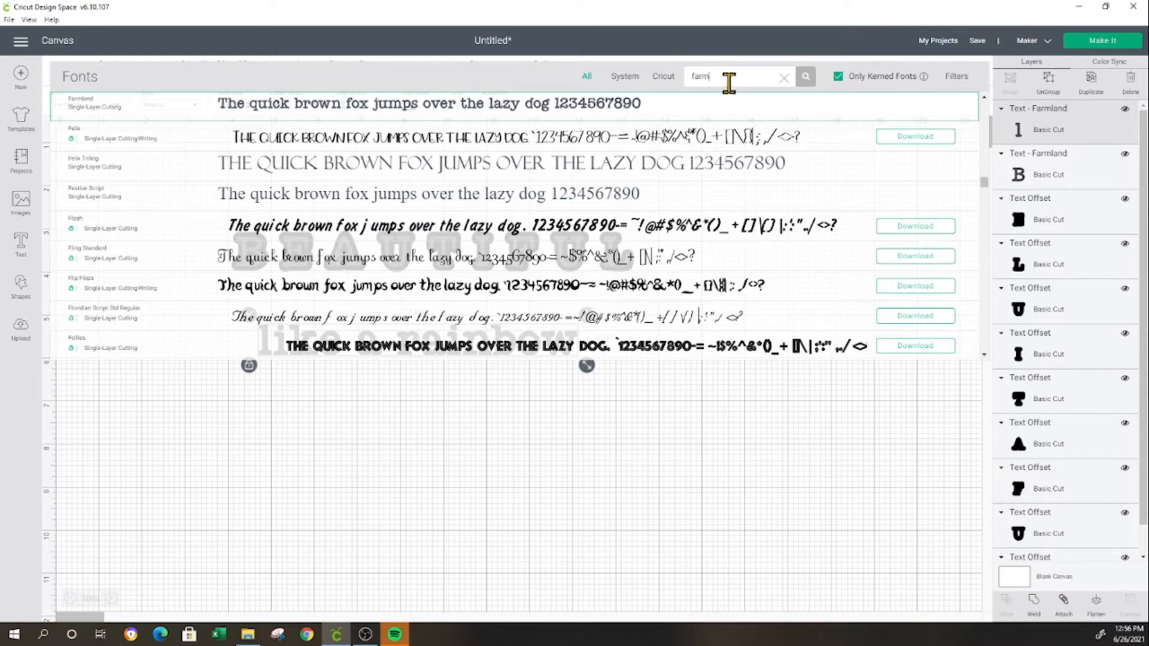
pyautogui.click(806, 78)
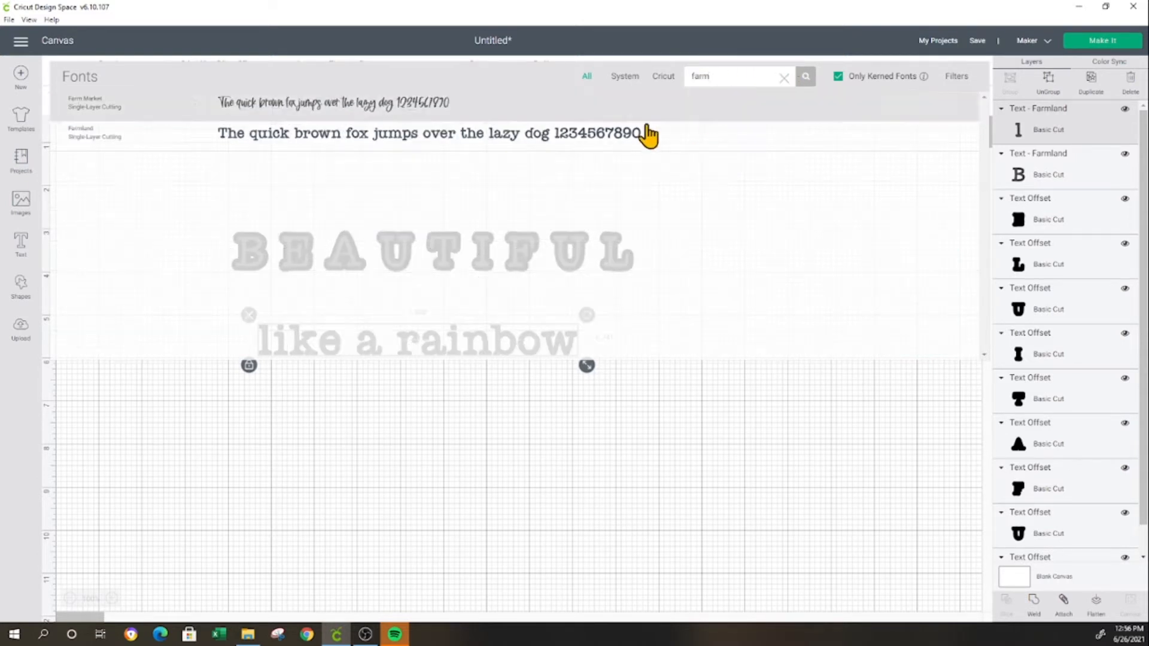
pyautogui.click(228, 109)
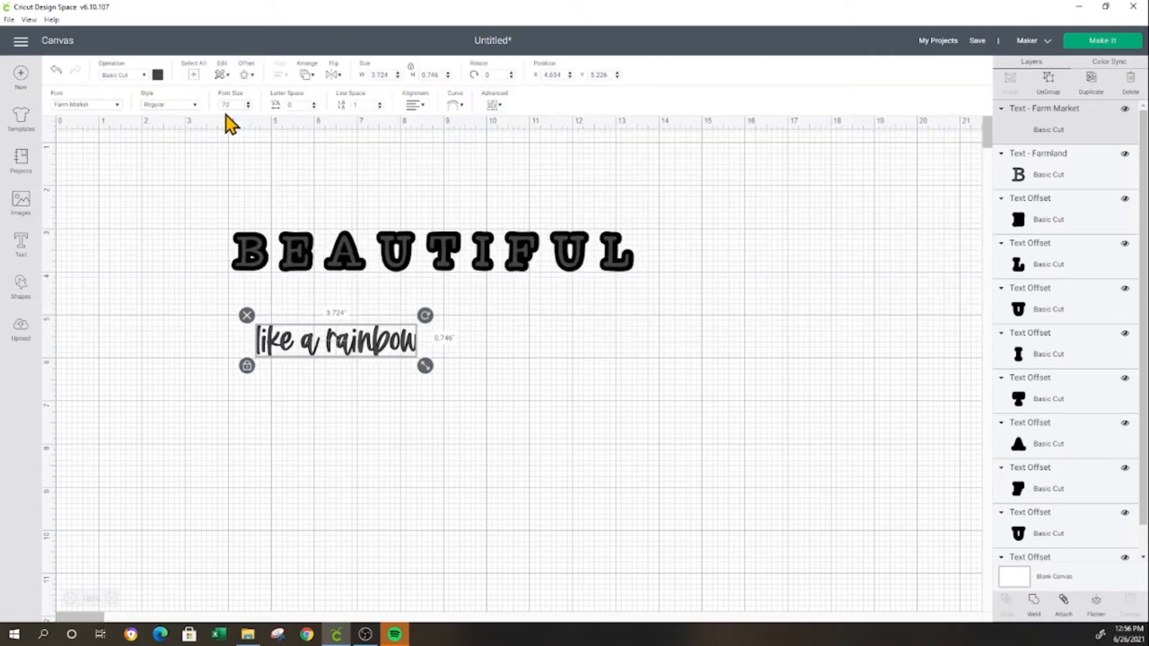
# Step: Enlarge "like a rainbow" to about 7.95 in wide and position it at about X 4.7, Y 5.55
pyautogui.moveTo(335, 353)
pyautogui.mouseDown()
pyautogui.moveTo(351, 358)
pyautogui.moveTo(322, 347)
pyautogui.mouseUp()
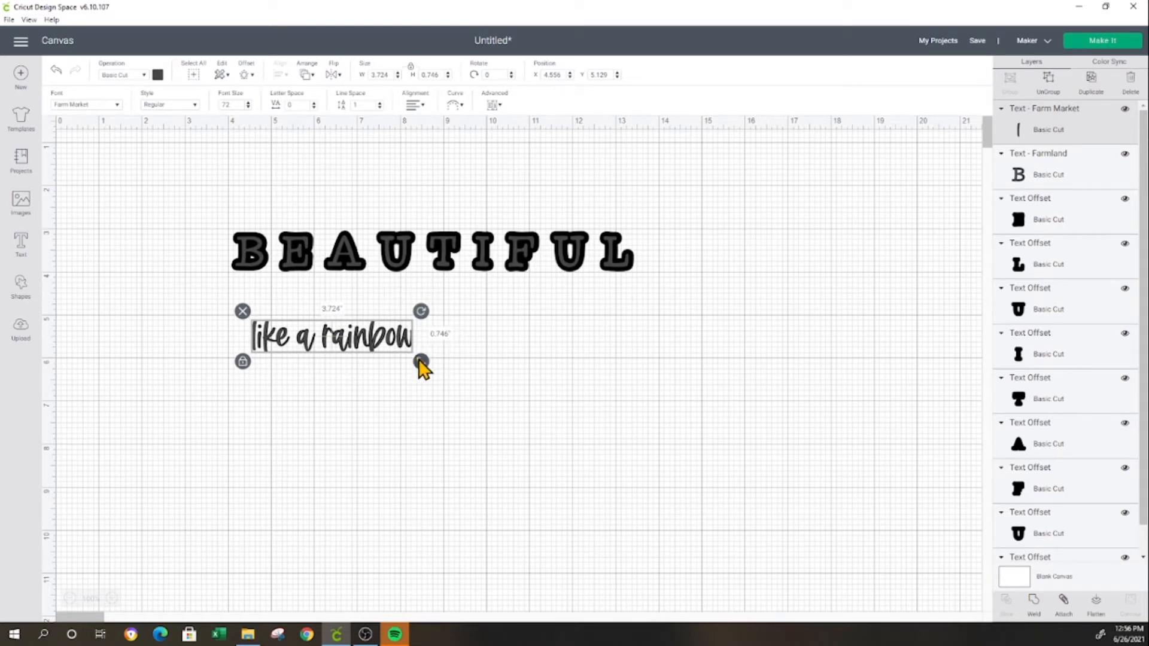
pyautogui.moveTo(420, 362); pyautogui.dragTo(494, 399)
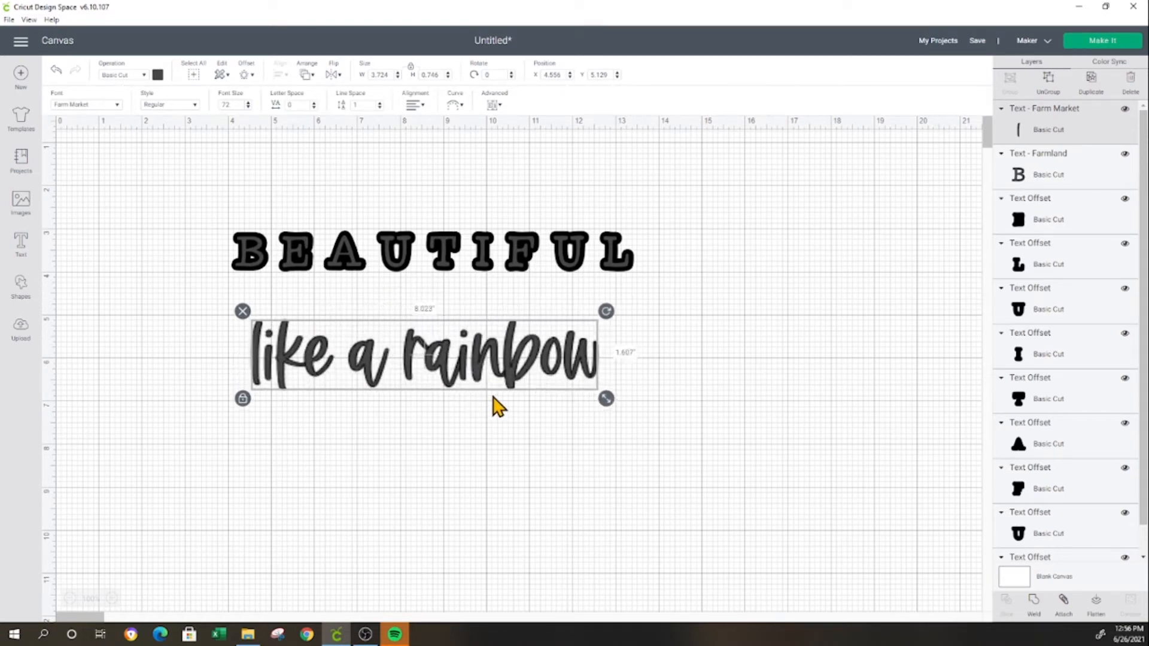
pyautogui.moveTo(431, 372); pyautogui.dragTo(436, 386)
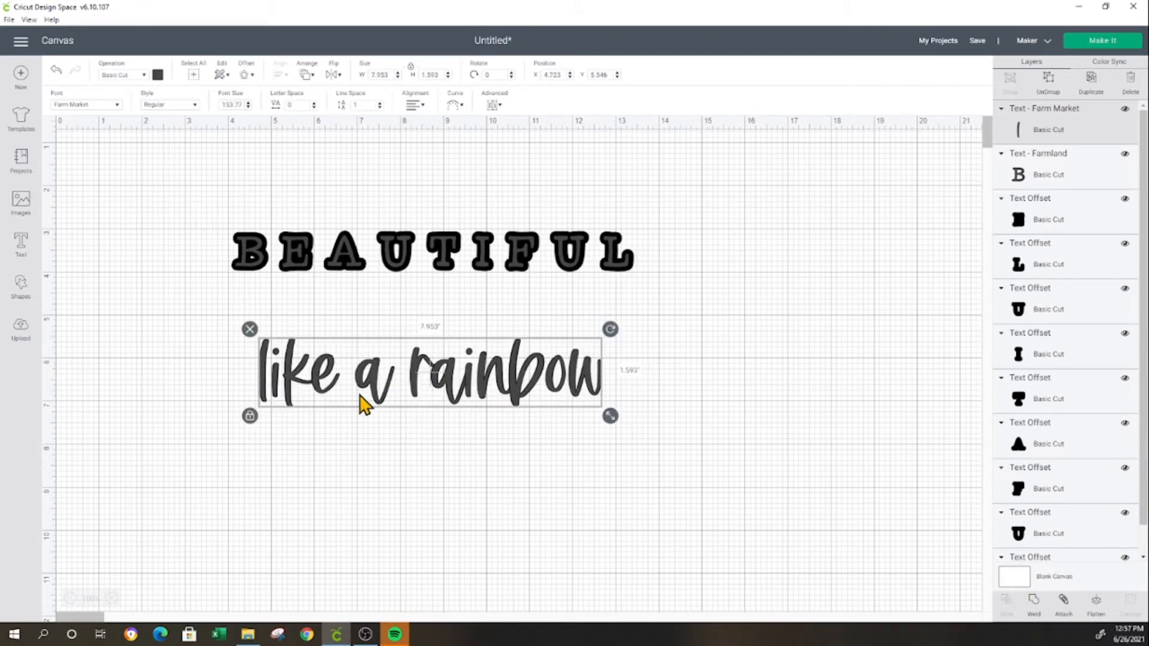
# Step: Ungroup "like a rainbow" into individual letters and weld all of them into one shape
pyautogui.click(1051, 86)
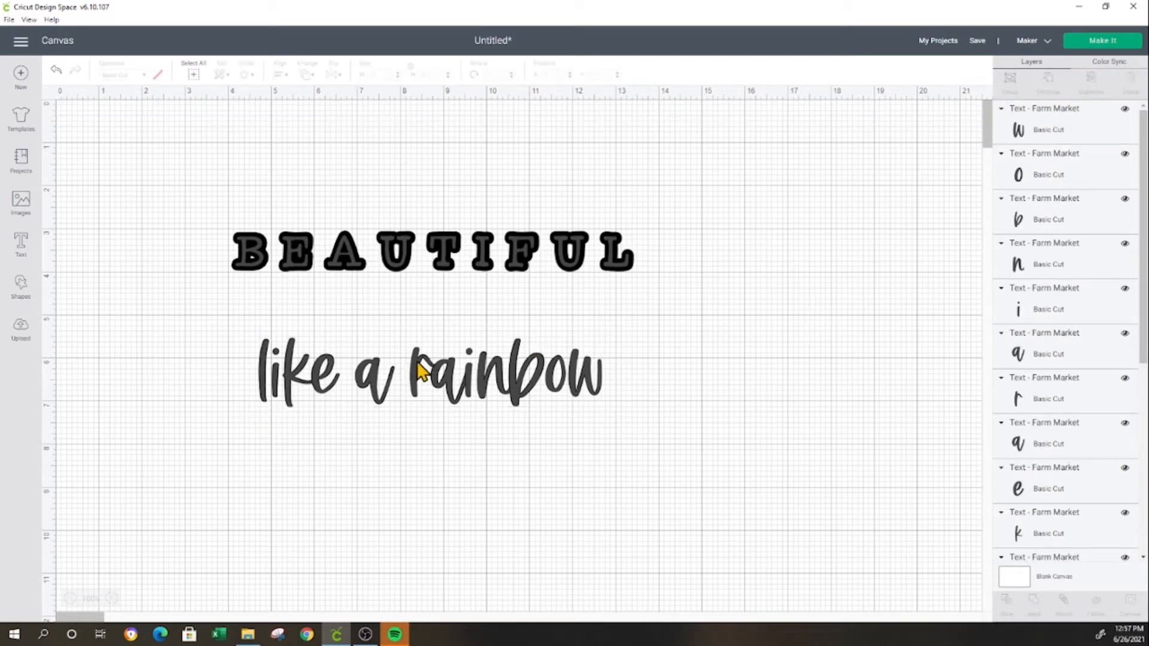
pyautogui.moveTo(418, 372); pyautogui.dragTo(417, 356)
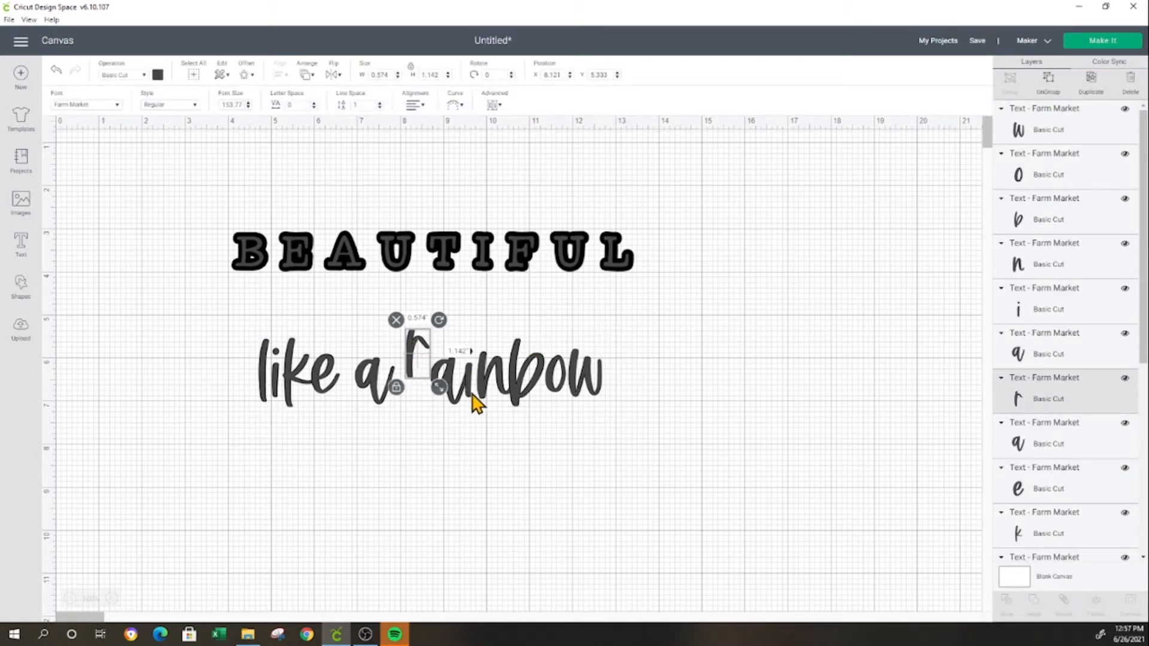
pyautogui.click(497, 413)
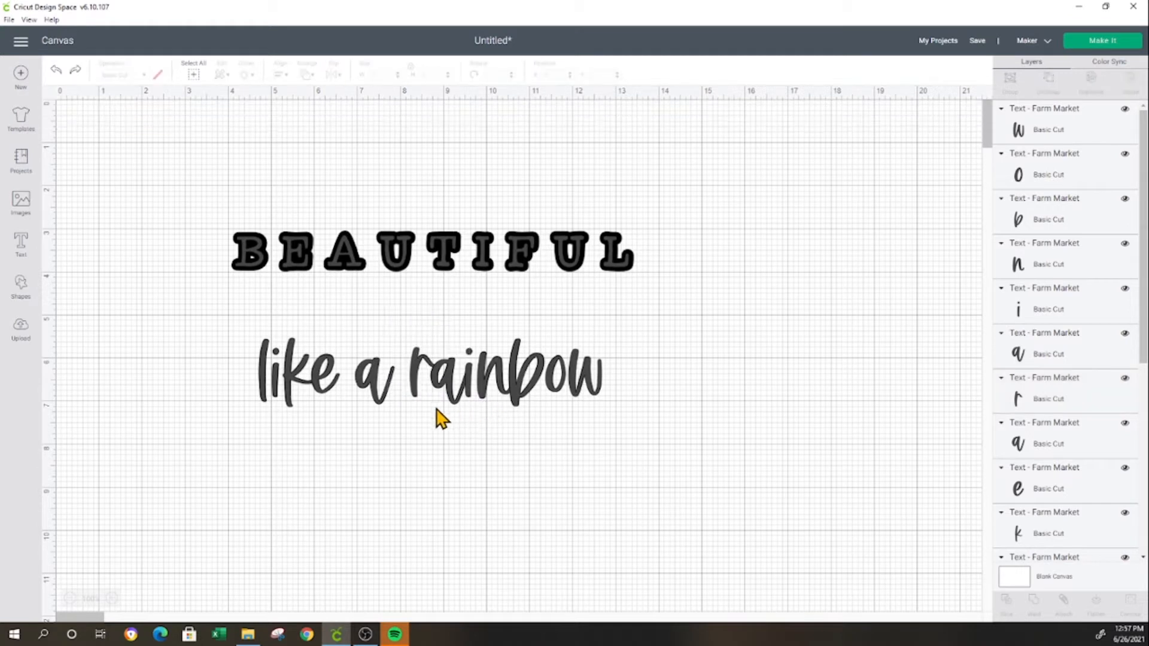
pyautogui.moveTo(228, 339); pyautogui.dragTo(641, 461)
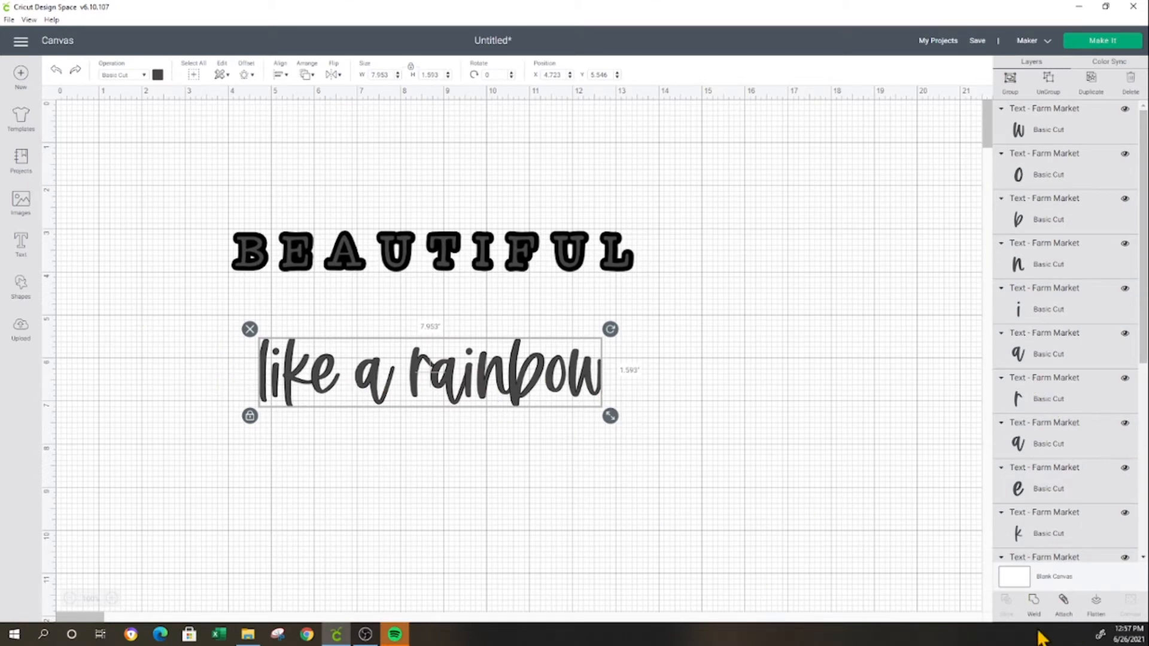
pyautogui.click(1034, 599)
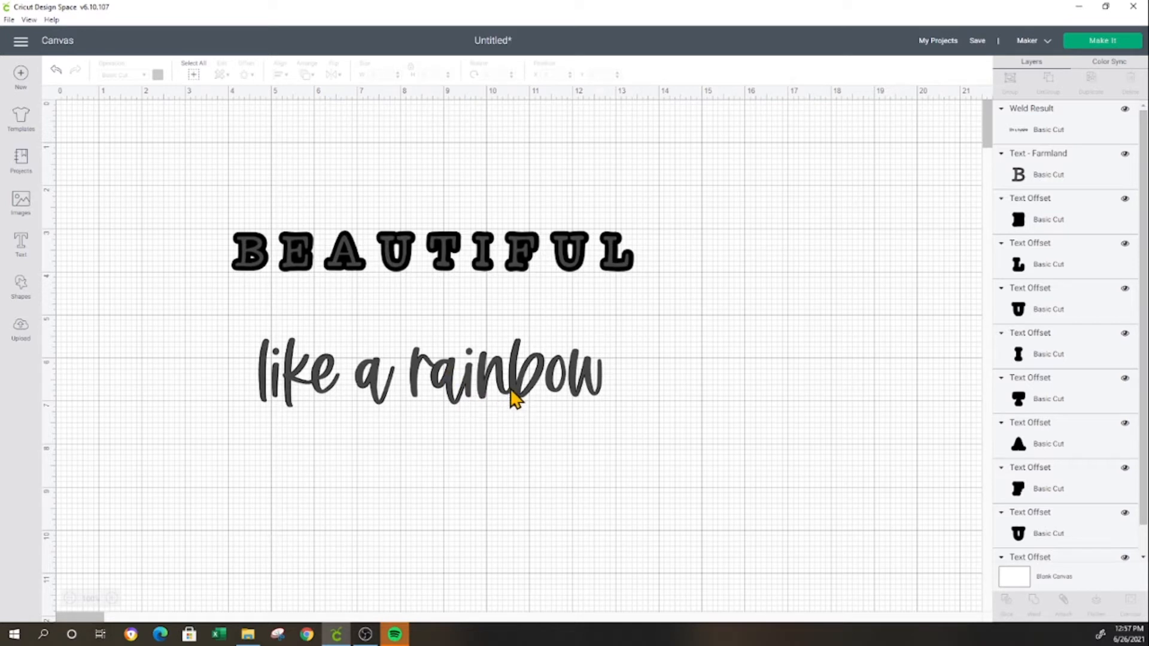
pyautogui.click(326, 386)
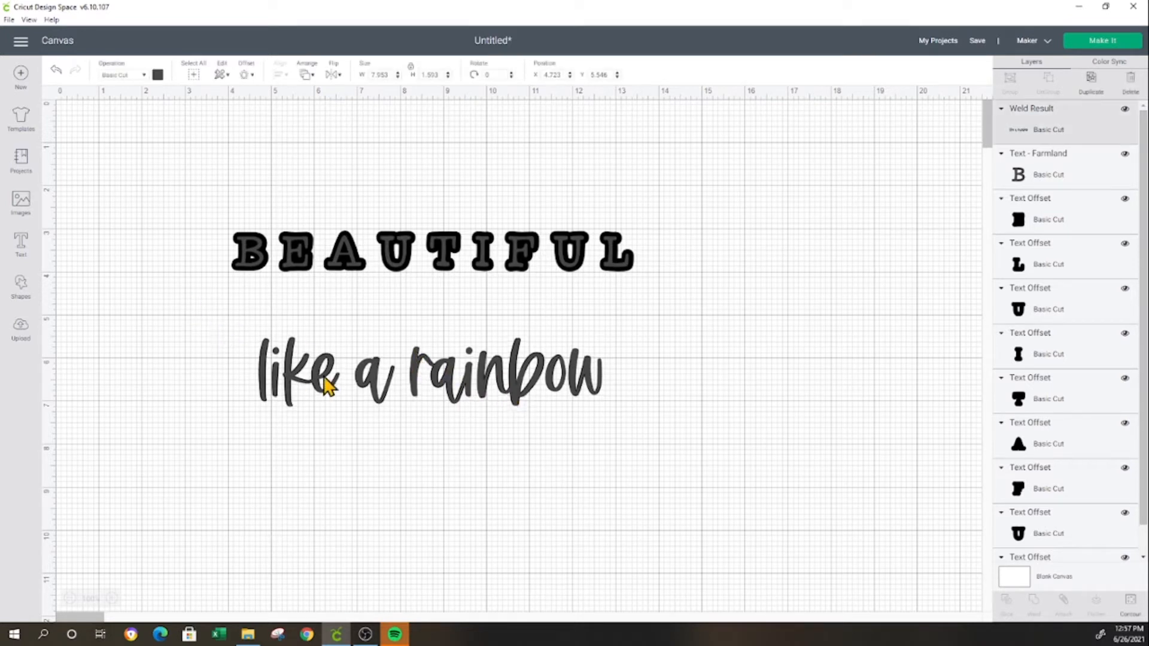
pyautogui.click(246, 74)
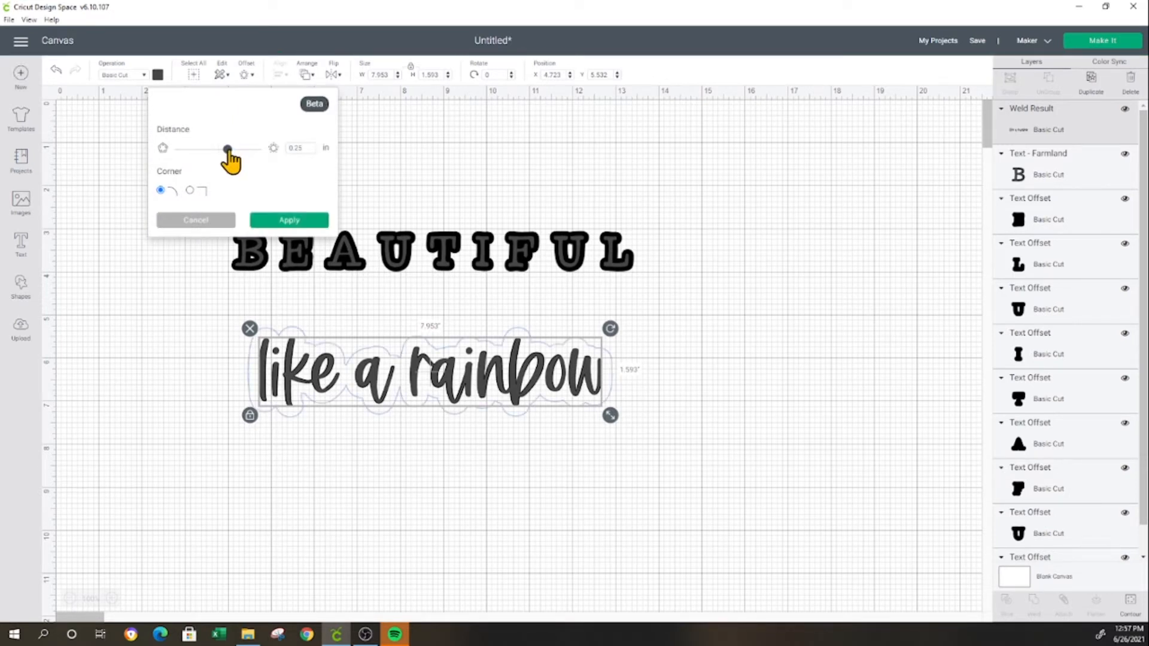
pyautogui.moveTo(228, 151); pyautogui.dragTo(224, 148)
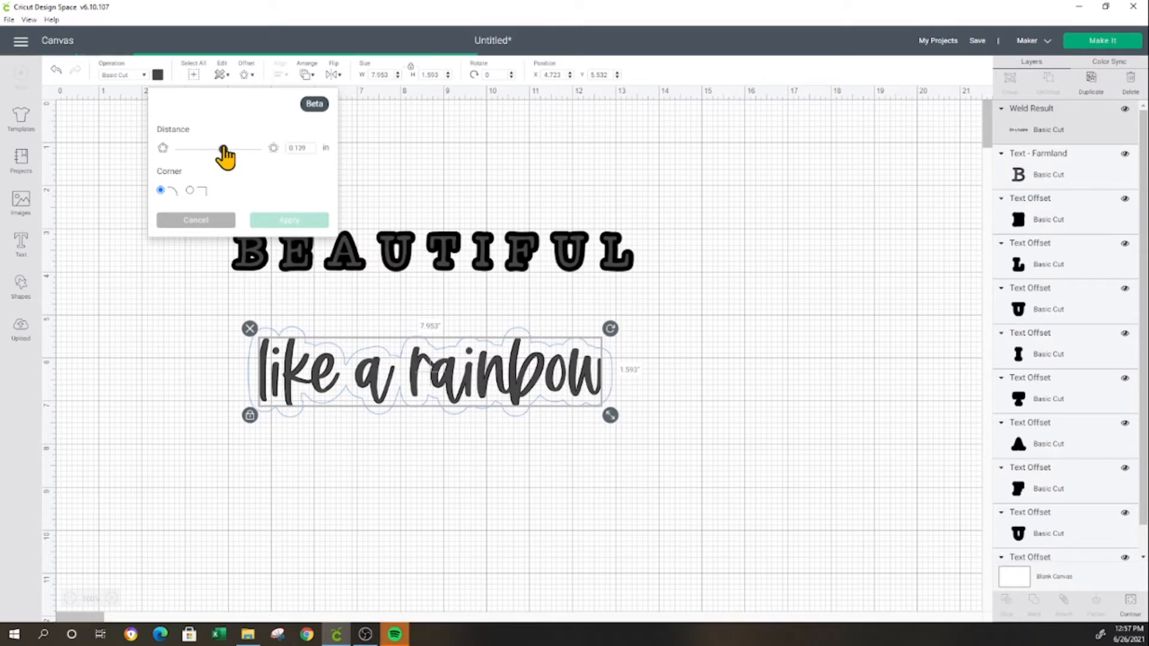
pyautogui.moveTo(224, 148)
pyautogui.mouseDown()
pyautogui.moveTo(246, 149)
pyautogui.moveTo(225, 149)
pyautogui.mouseUp()
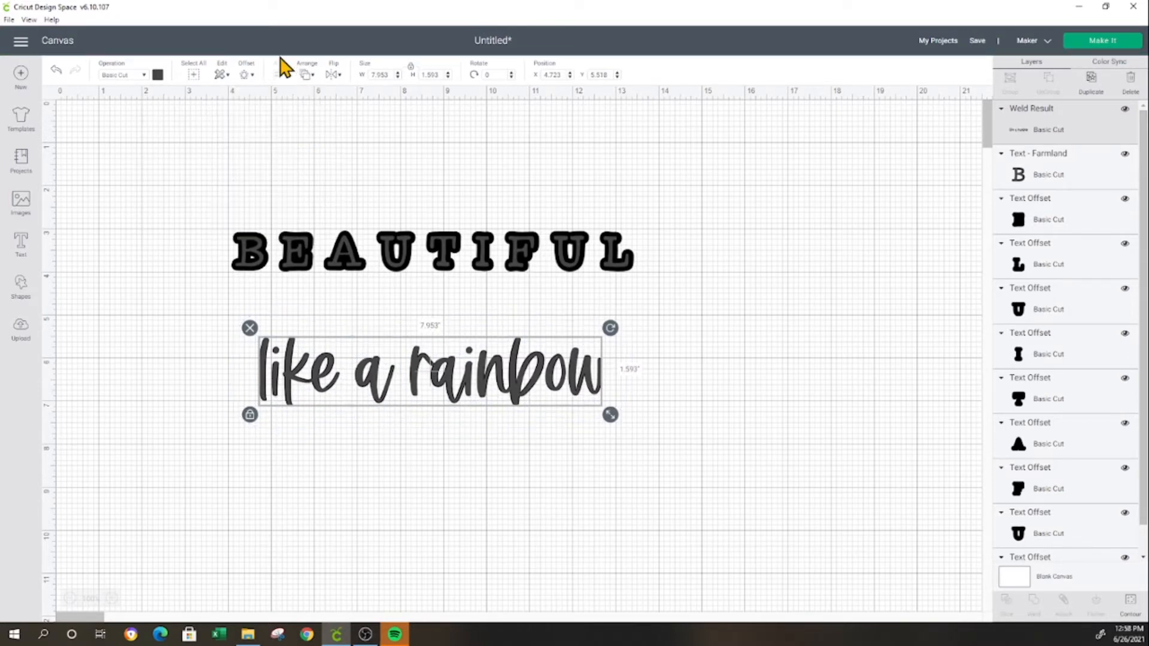
# Step: Apply a 0.111 in offset with rounded corners to the welded "like a rainbow"
pyautogui.click(244, 75)
pyautogui.moveTo(228, 149); pyautogui.dragTo(225, 149)
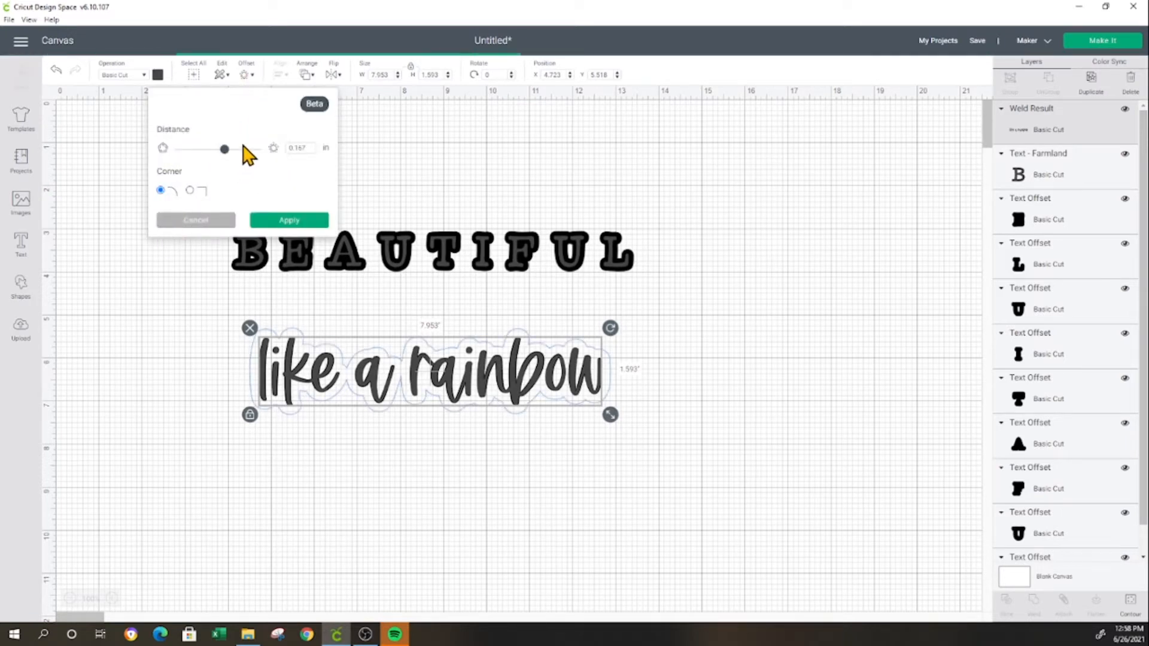
pyautogui.moveTo(224, 150); pyautogui.dragTo(223, 150)
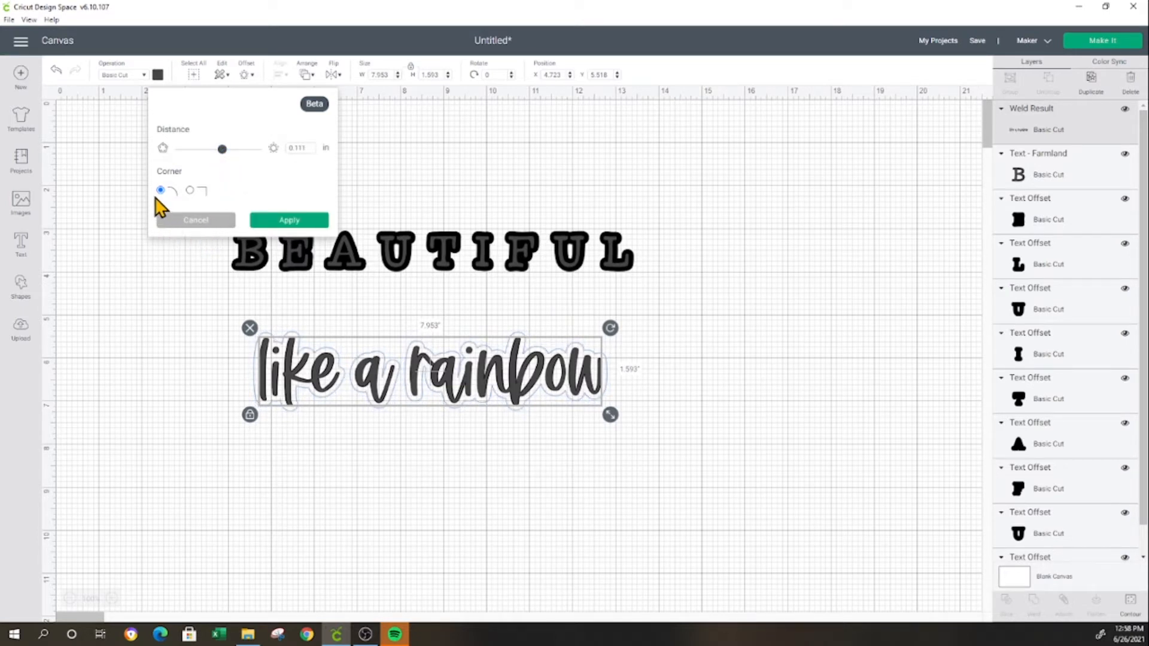
pyautogui.click(193, 190)
pyautogui.click(161, 190)
pyautogui.click(280, 221)
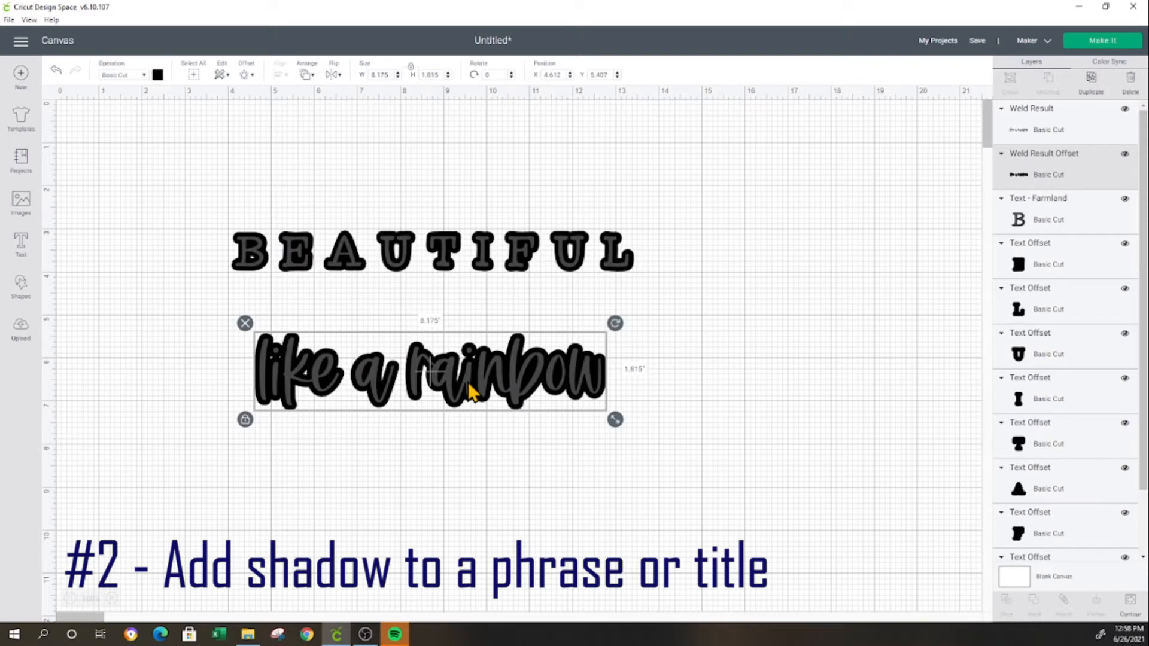
# Step: Hide the small interior contours of the "like a rainbow" offset and center the text back over it at about X 4.7, Y 5.5
pyautogui.click(303, 371)
pyautogui.moveTo(300, 373); pyautogui.dragTo(315, 499)
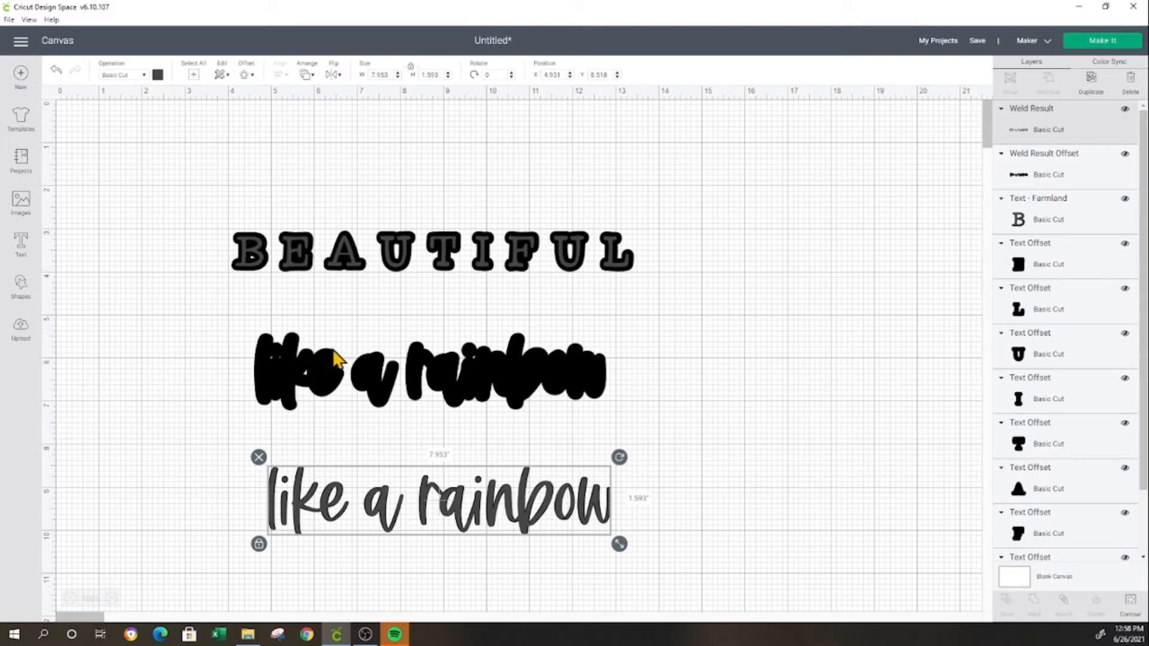
pyautogui.click(281, 366)
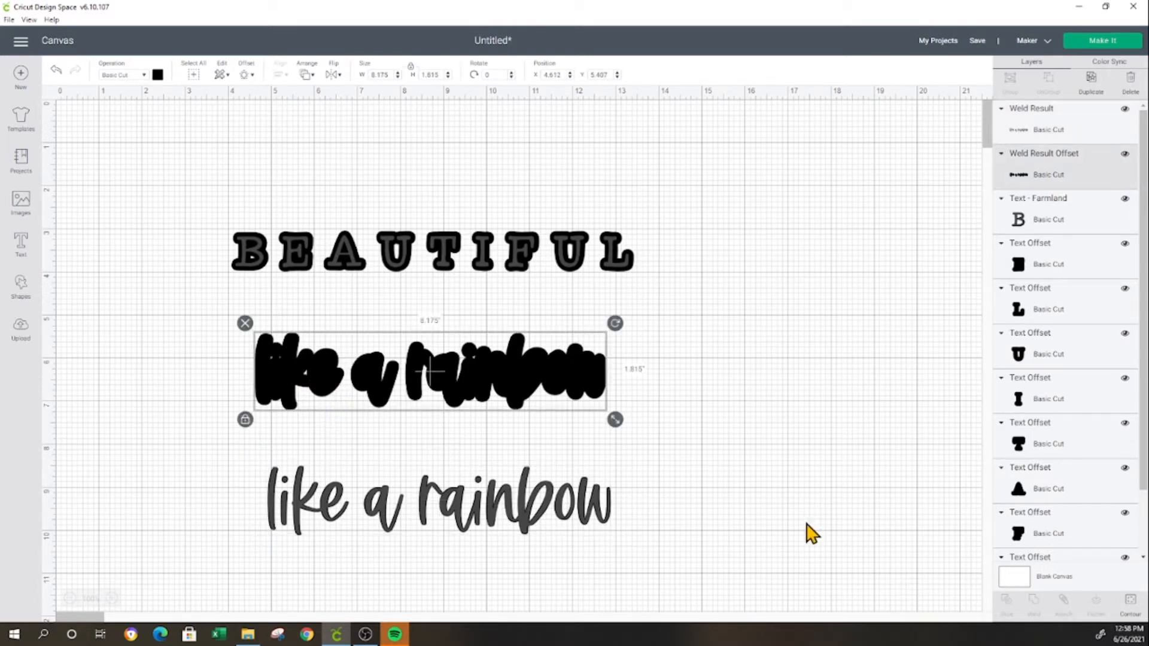
pyautogui.click(1128, 603)
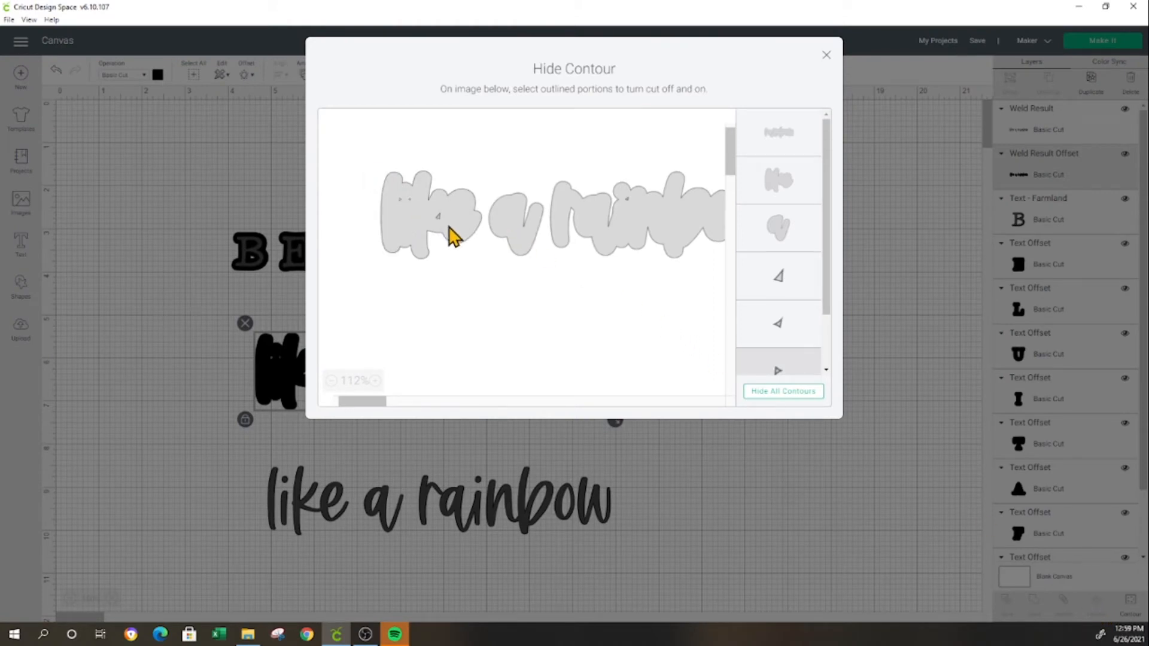
pyautogui.click(438, 218)
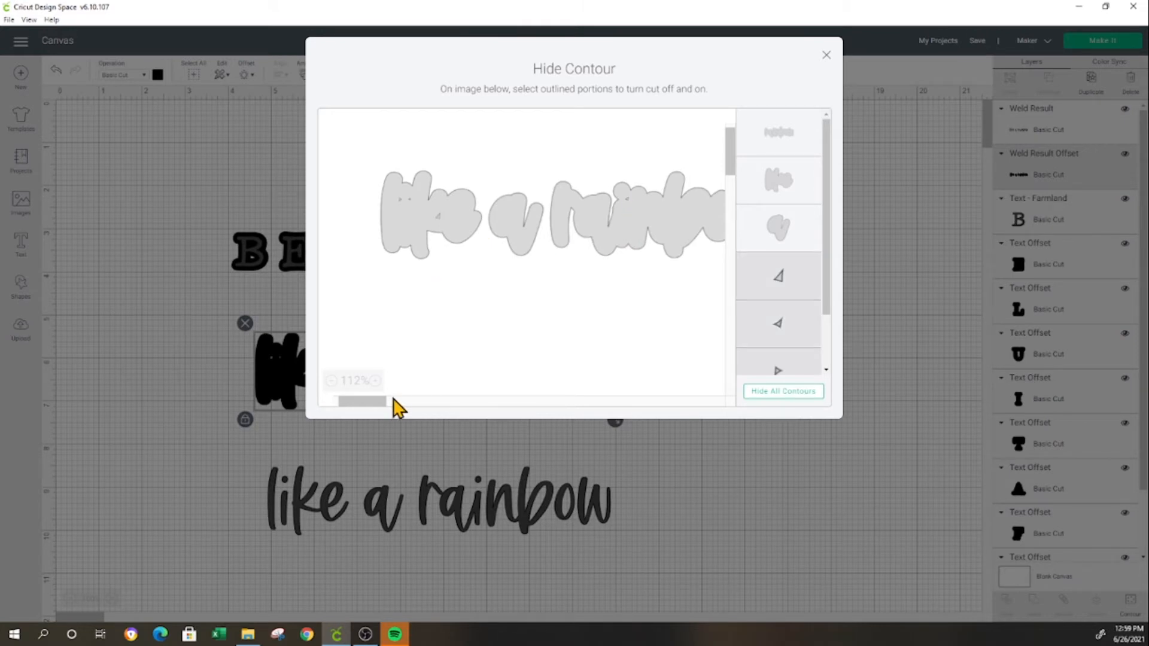
pyautogui.moveTo(372, 405)
pyautogui.mouseDown()
pyautogui.moveTo(382, 407)
pyautogui.moveTo(366, 401)
pyautogui.mouseUp()
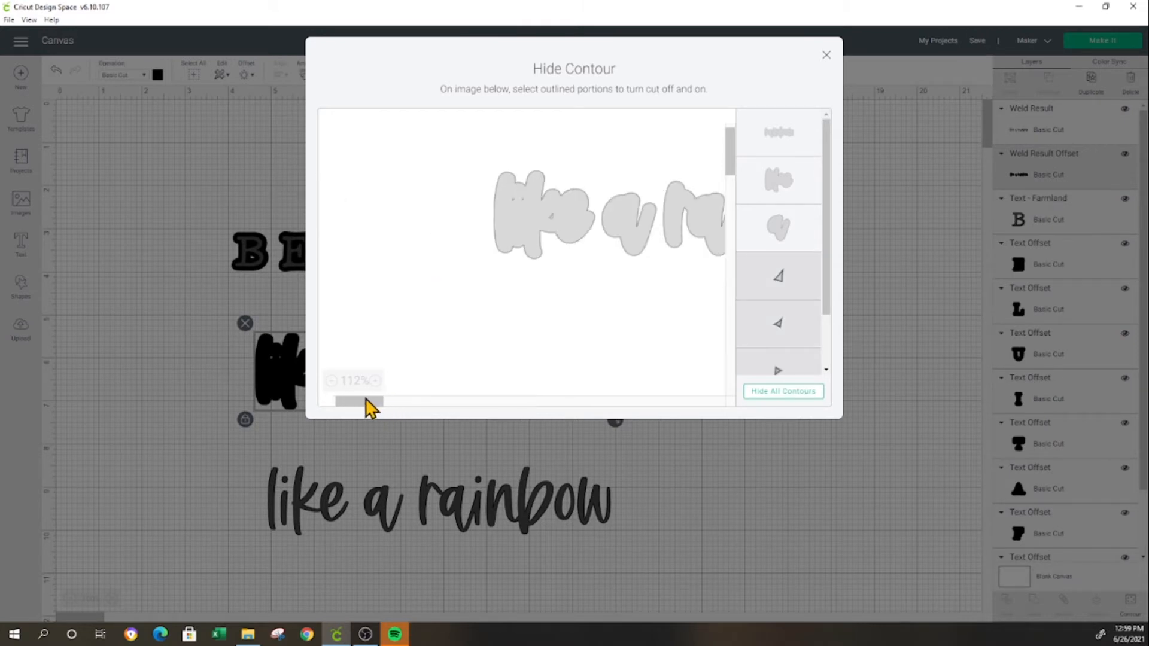
pyautogui.click(826, 55)
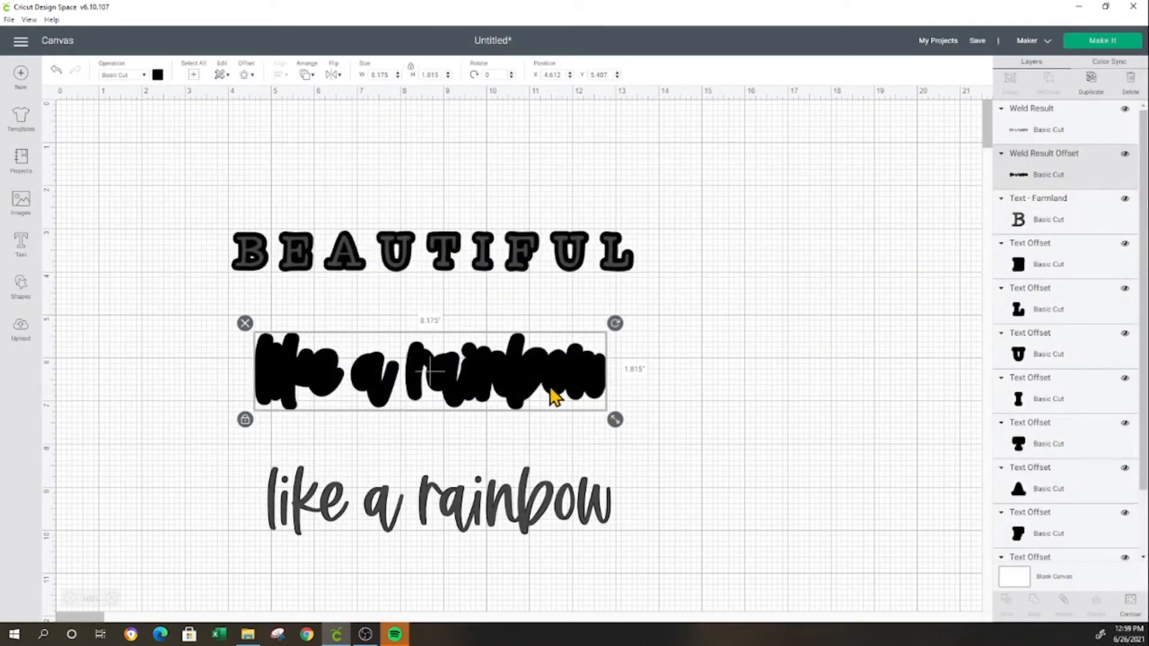
pyautogui.moveTo(495, 521); pyautogui.dragTo(485, 393)
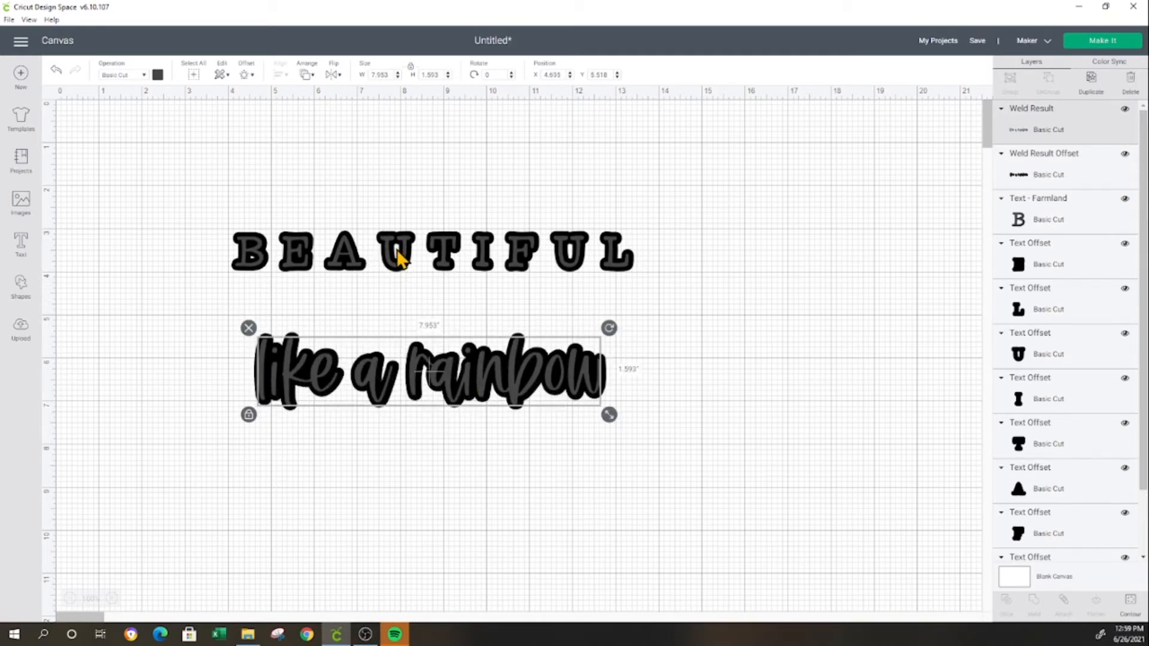
# Step: Move BEAUTIFUL off its black letter offsets and delete all of those offset shapes
pyautogui.moveTo(398, 258); pyautogui.dragTo(437, 498)
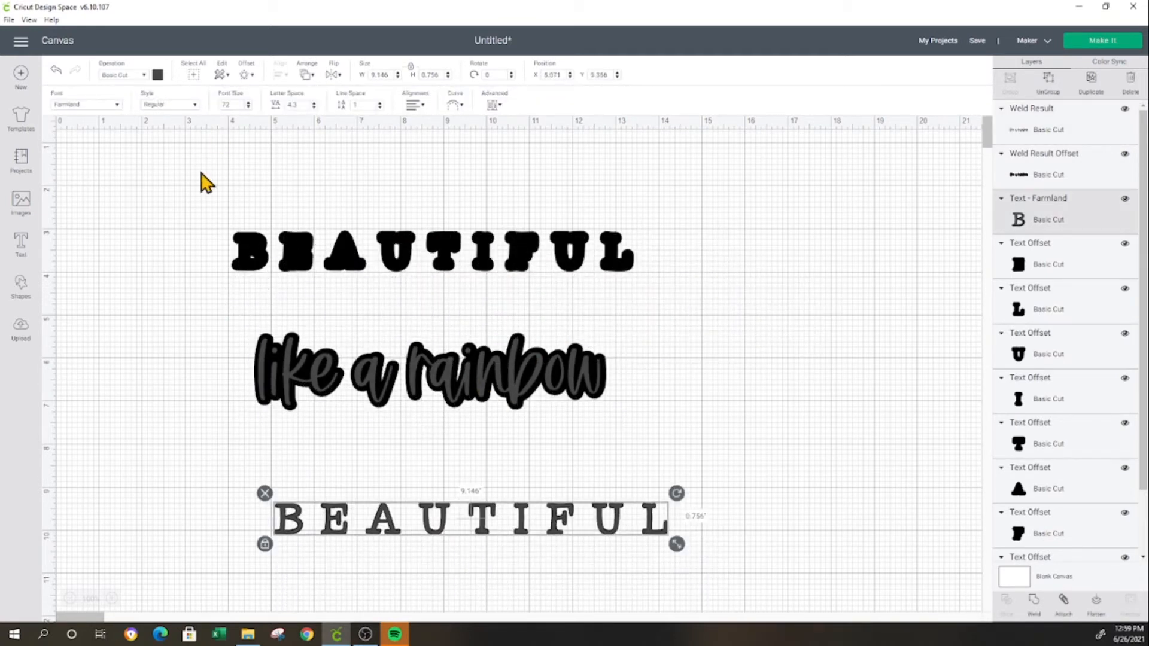
pyautogui.moveTo(204, 177); pyautogui.dragTo(648, 279)
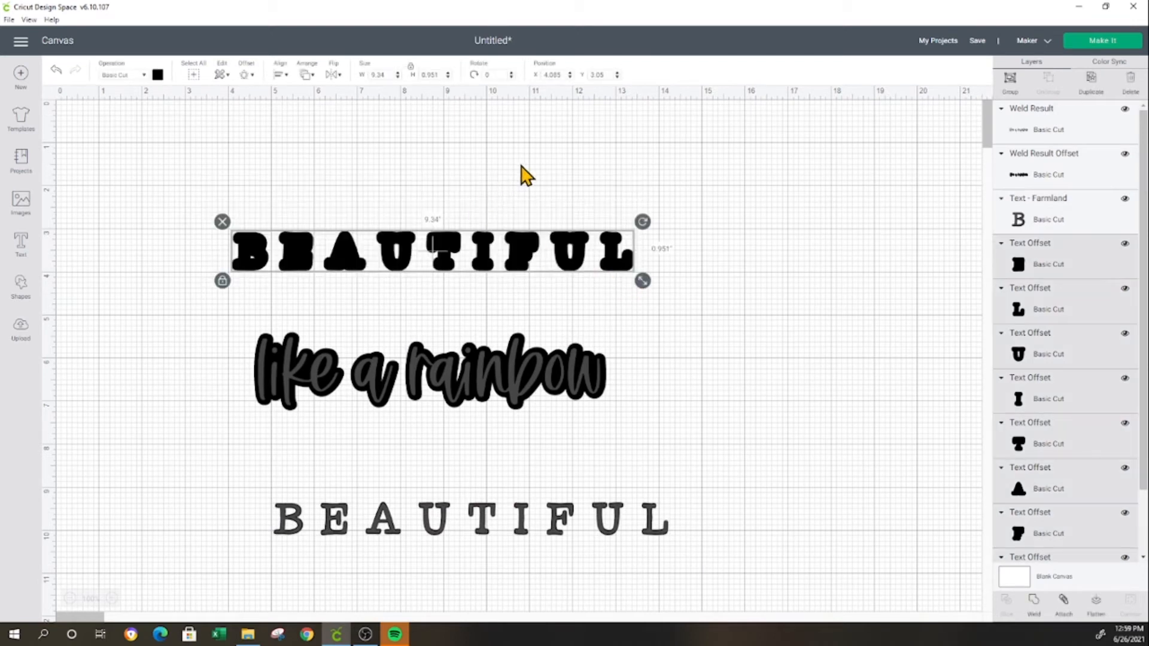
pyautogui.press('Delete')
pyautogui.rightClick(414, 421)
# Step: Set BEAUTIFUL's letter spacing to 2 and fit it directly above "like a rainbow" at about 8.18 in wide
pyautogui.moveTo(441, 531); pyautogui.dragTo(352, 327)
pyautogui.click(351, 426)
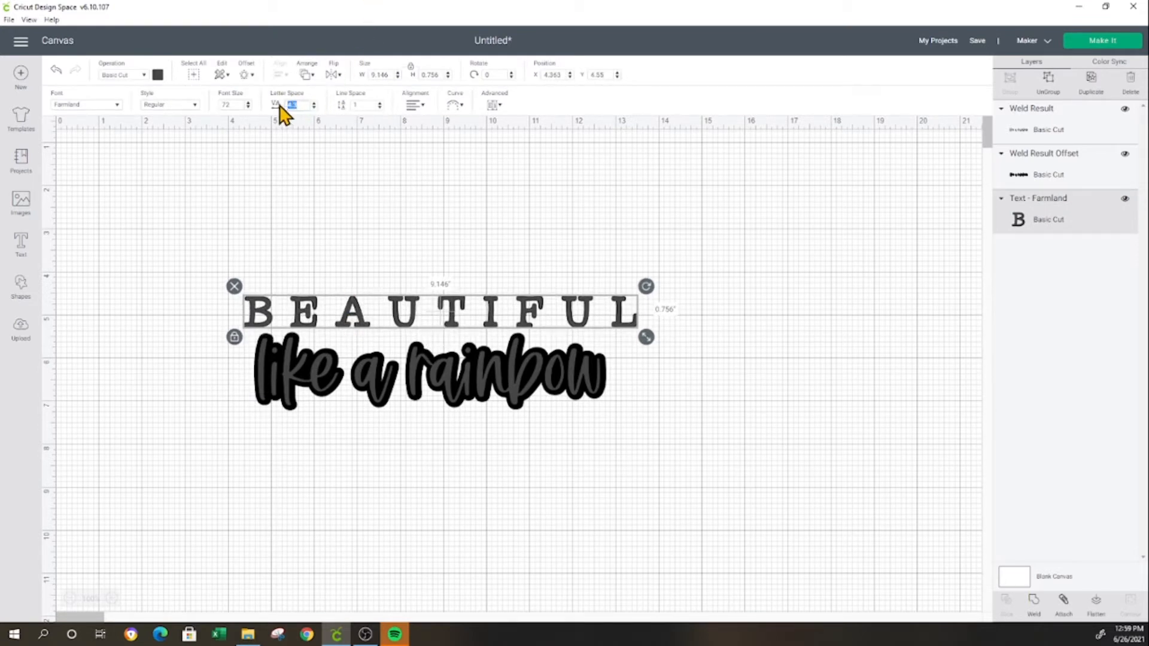
pyautogui.press('Tab')
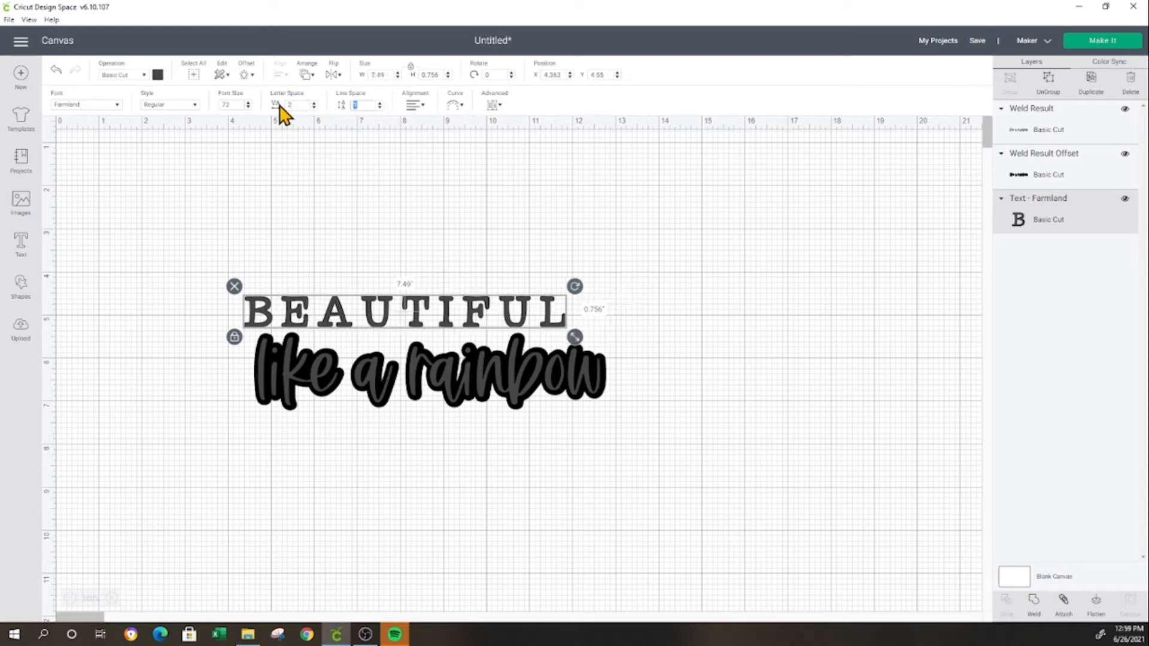
pyautogui.moveTo(587, 320); pyautogui.dragTo(582, 333)
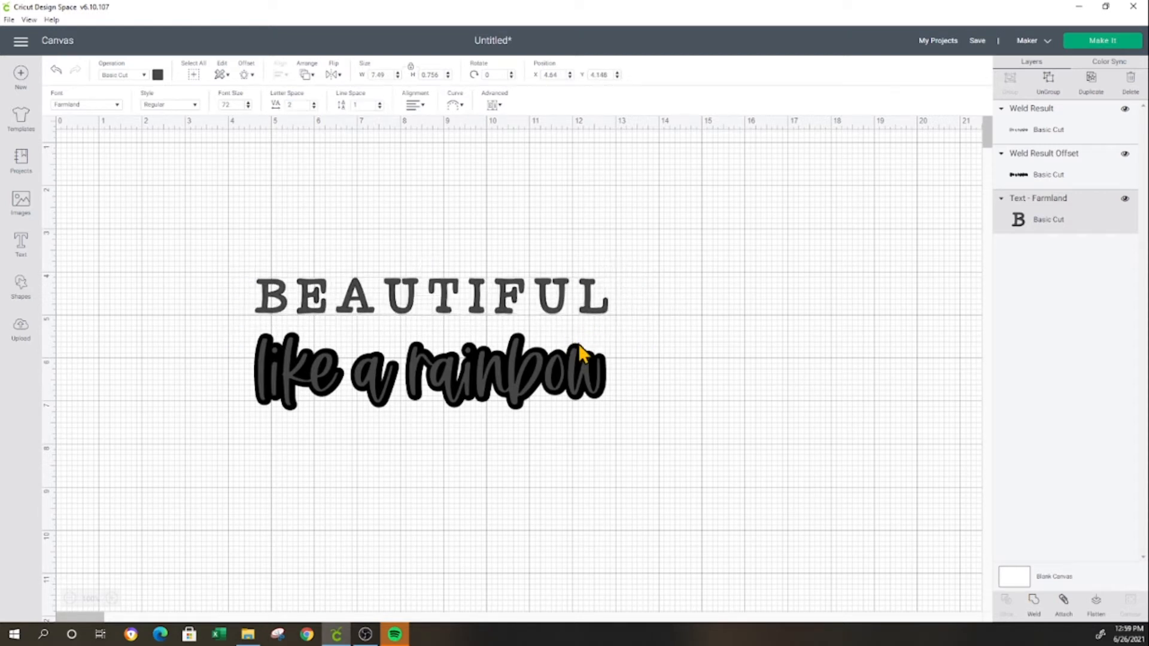
pyautogui.click(520, 318)
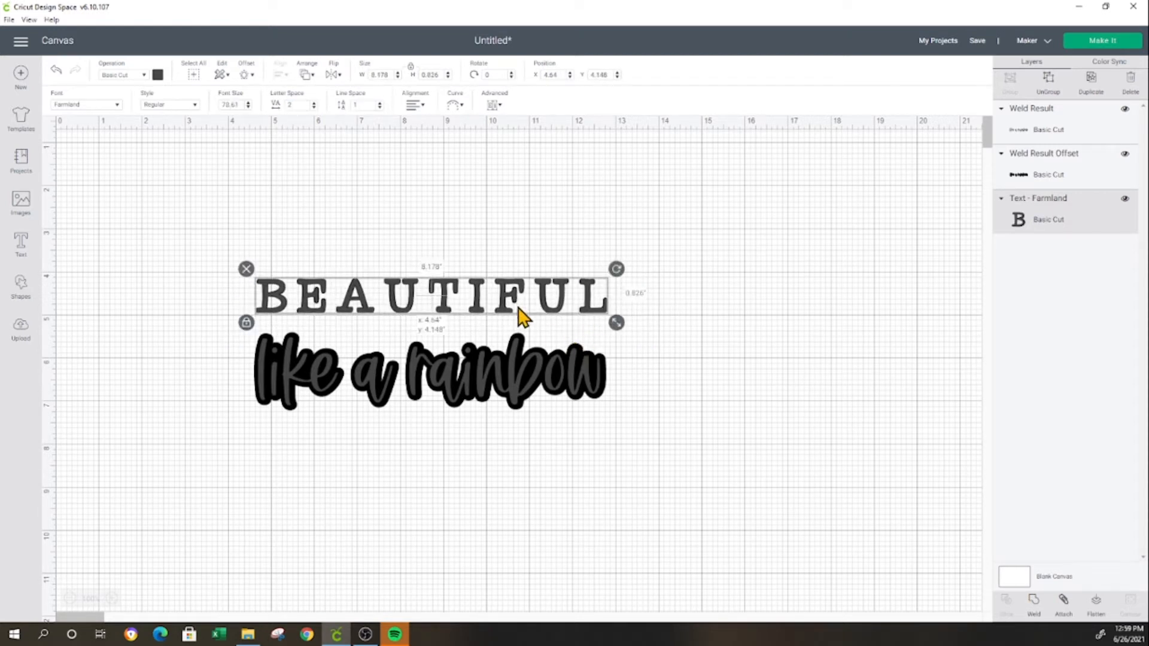
# Step: Apply a welded offset of 0.083 in with rounded corners to BEAUTIFUL
pyautogui.click(246, 74)
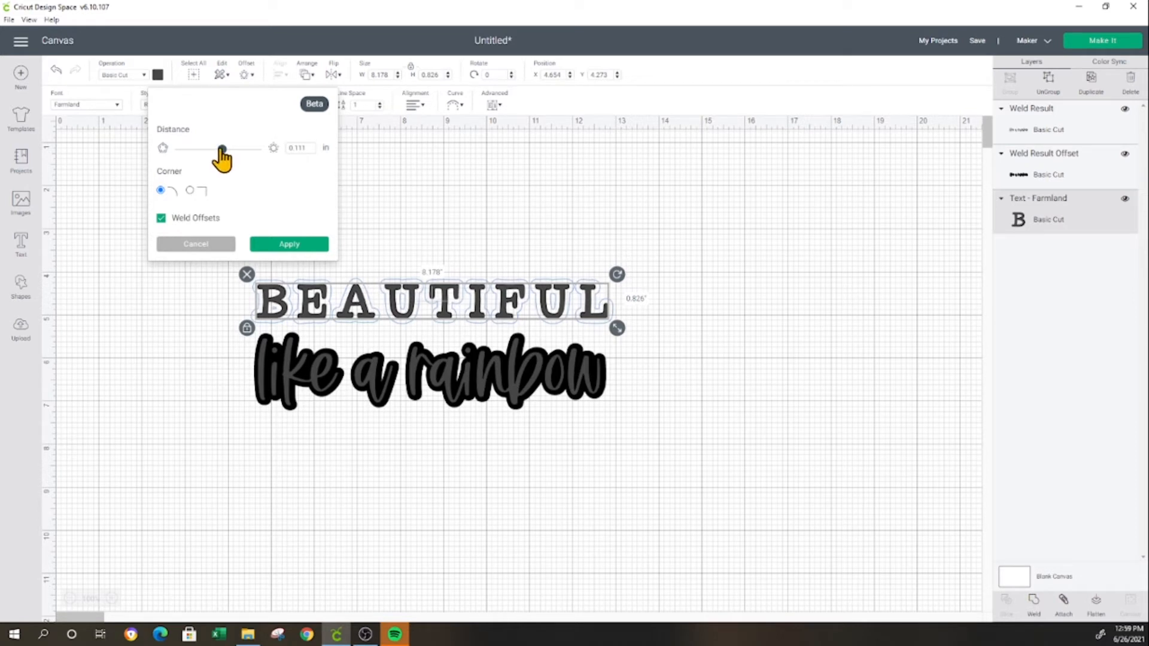
pyautogui.moveTo(221, 150); pyautogui.dragTo(221, 151)
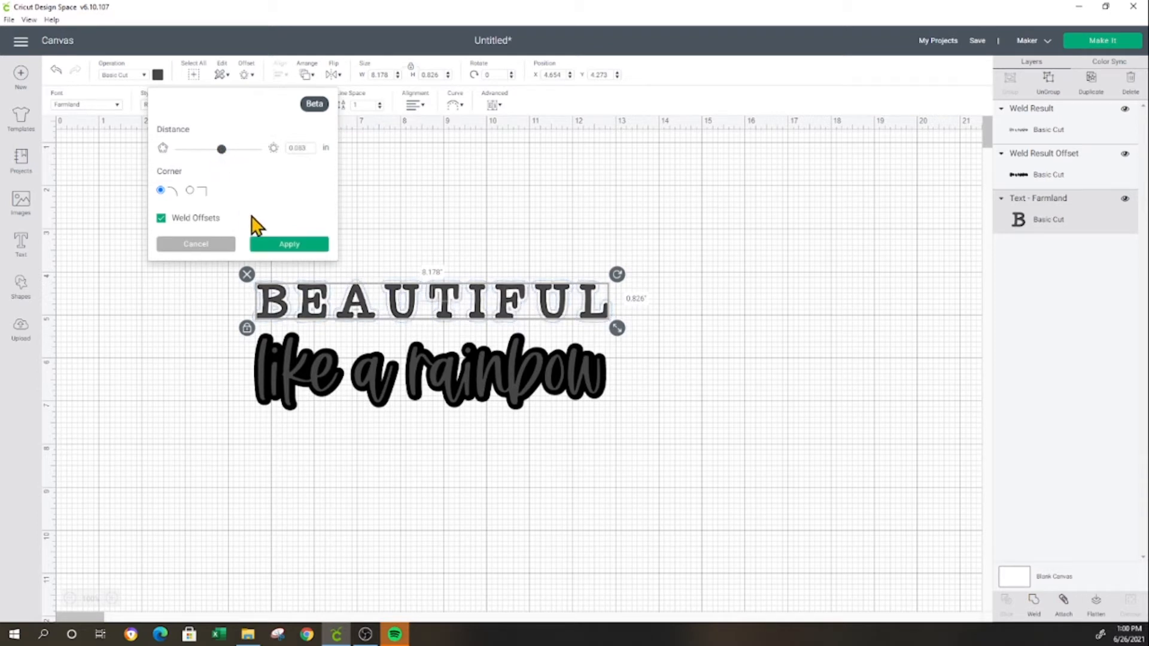
pyautogui.click(289, 245)
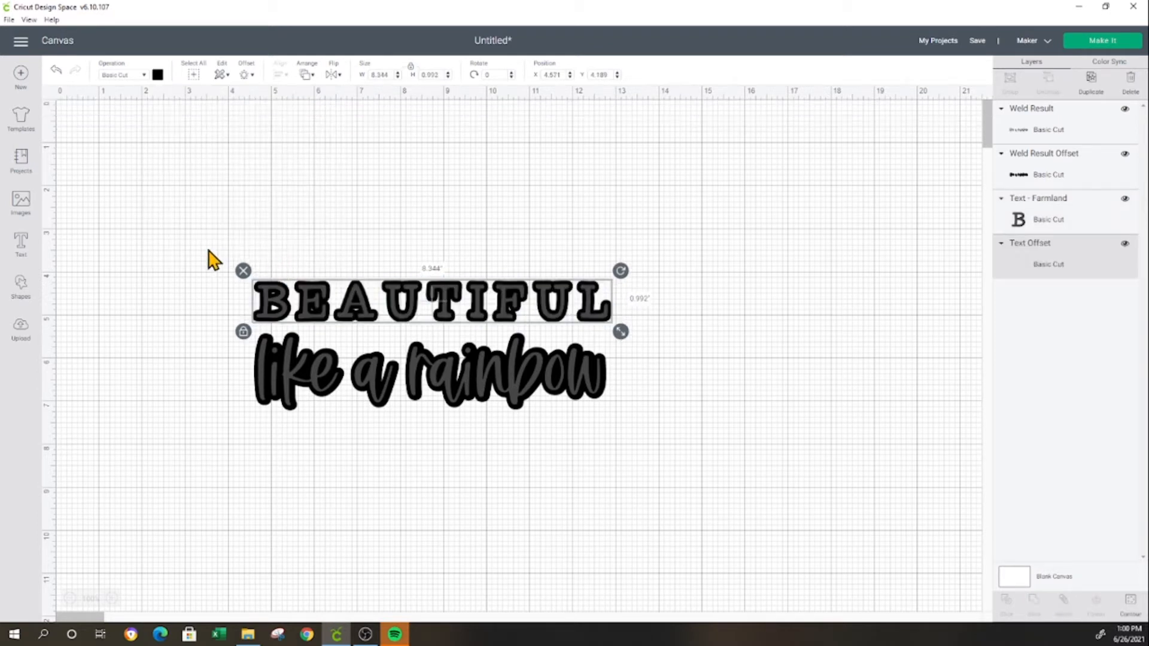
# Step: Move BEAUTIFUL together with its offset closer to "like a rainbow", at about X 4.61, Y 4.33
pyautogui.moveTo(514, 304); pyautogui.dragTo(516, 310)
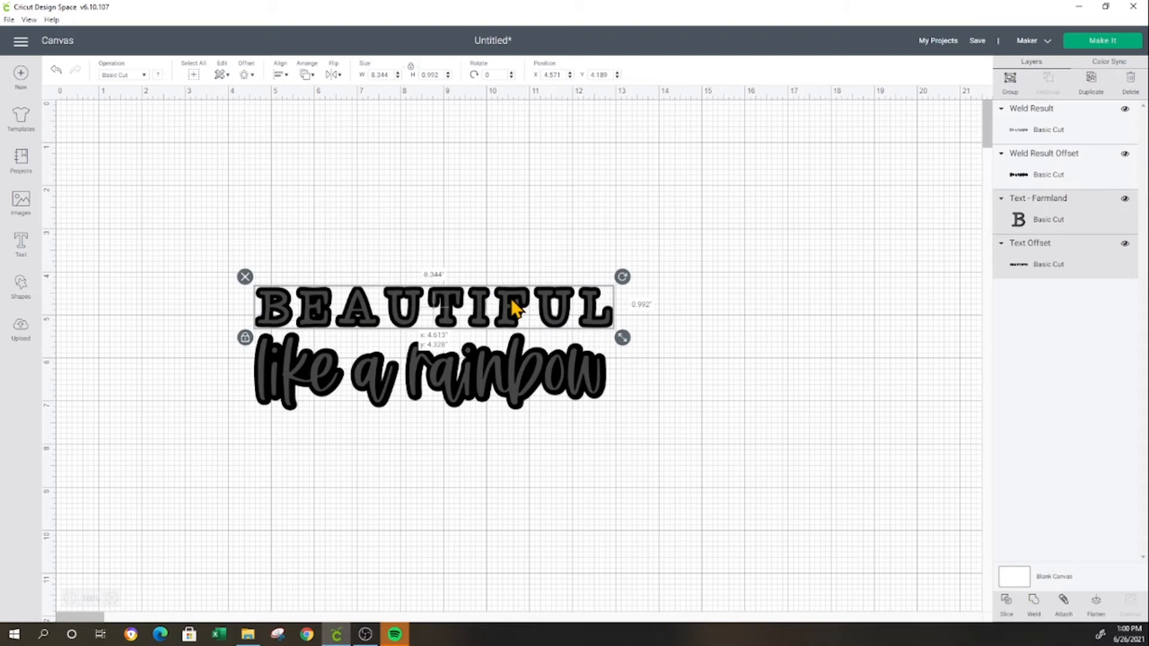
pyautogui.click(410, 270)
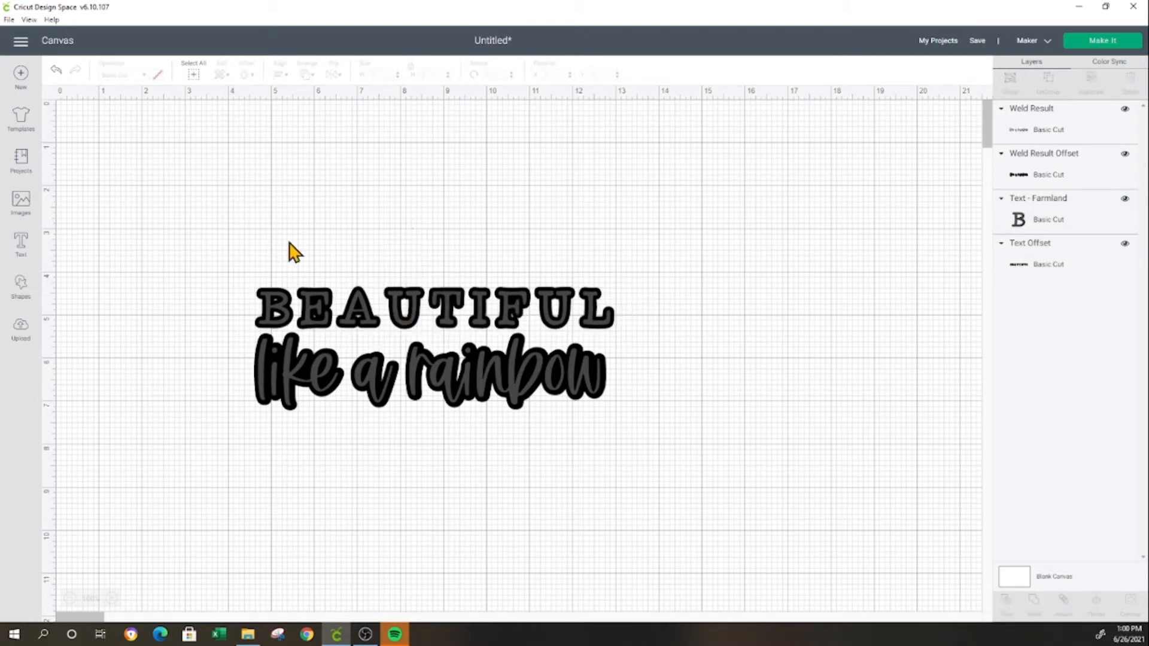
# Step: Apply a welded offset of 0.181 in with rounded corners around both lines of lettering together
pyautogui.moveTo(209, 240); pyautogui.dragTo(659, 475)
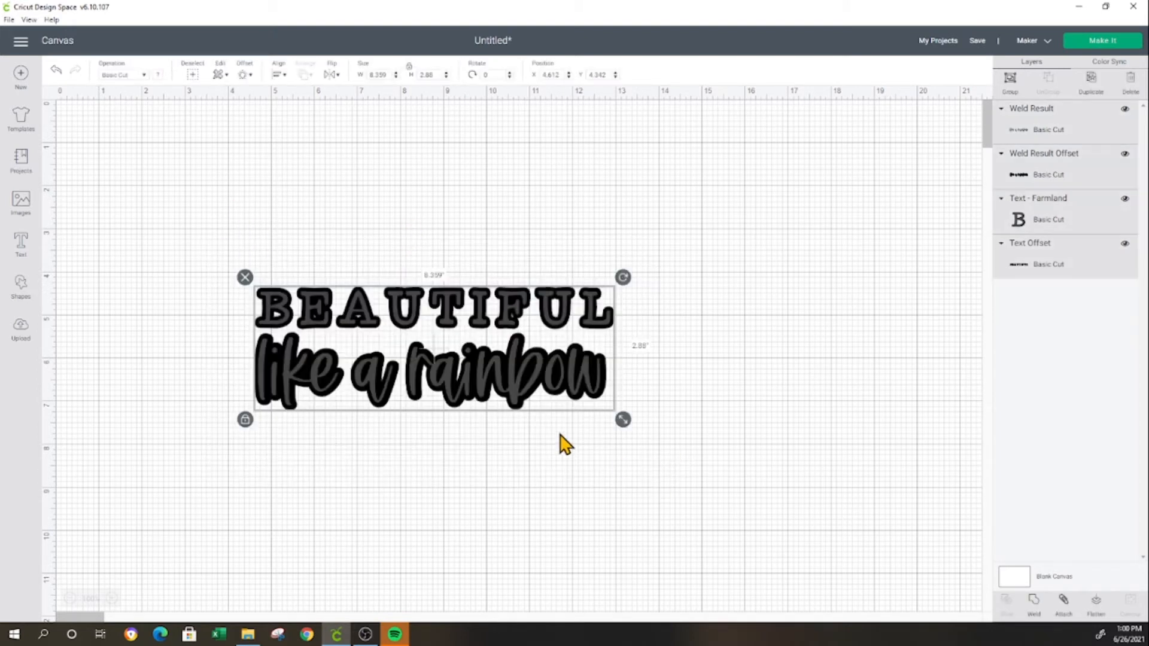
pyautogui.click(243, 75)
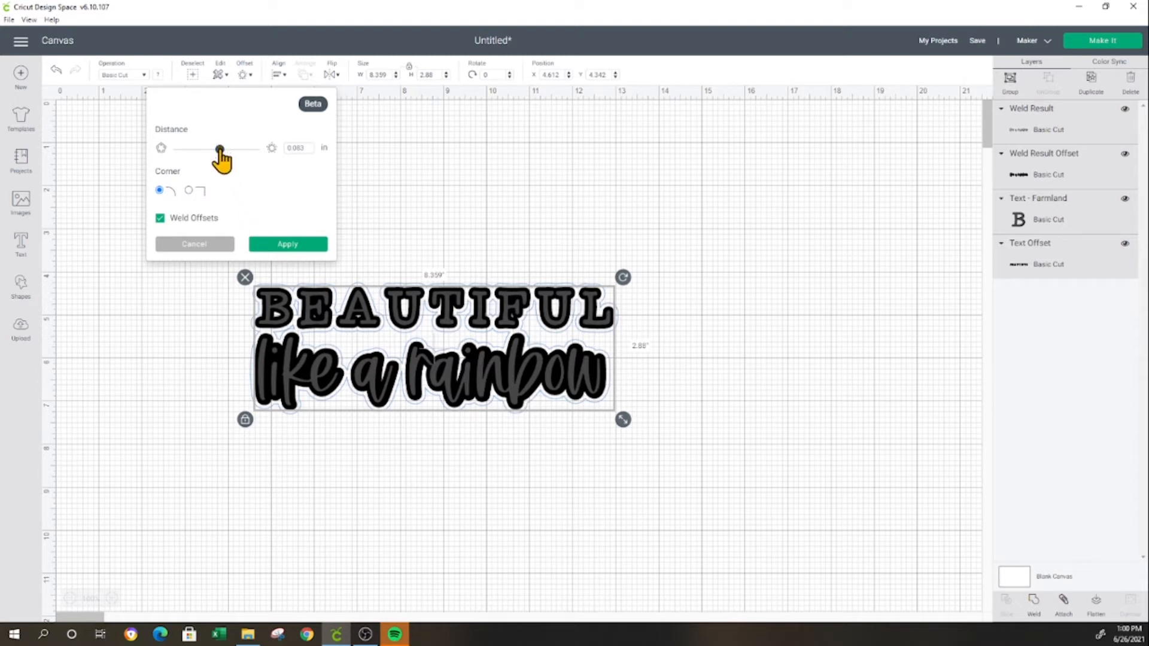
pyautogui.moveTo(220, 149); pyautogui.dragTo(223, 150)
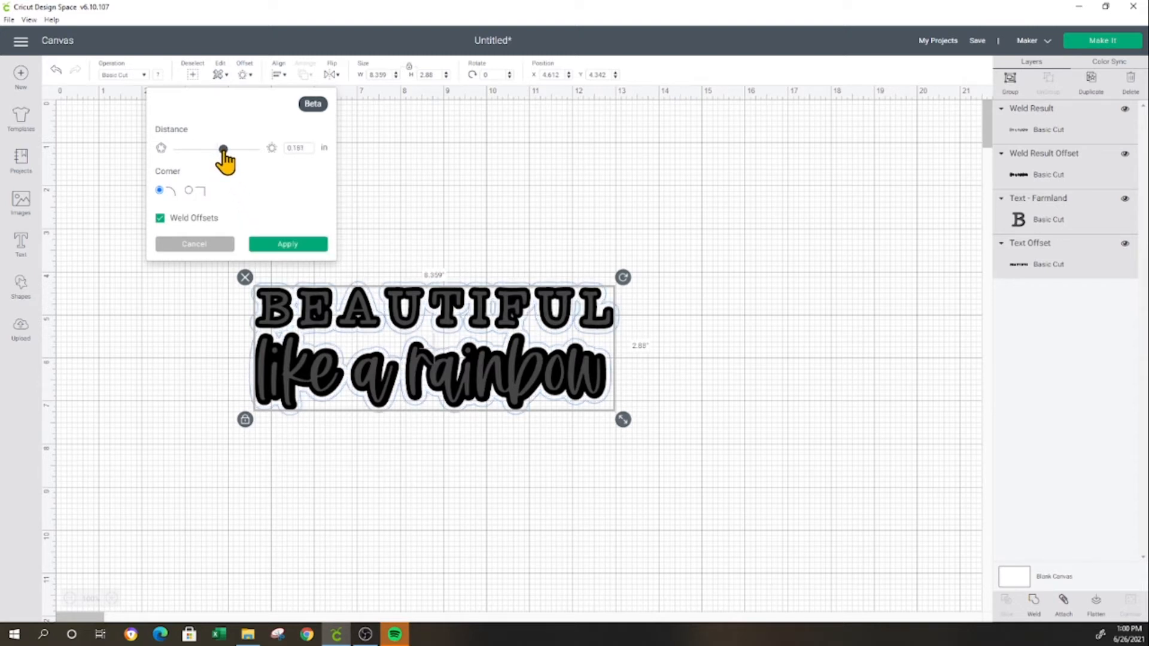
pyautogui.click(285, 247)
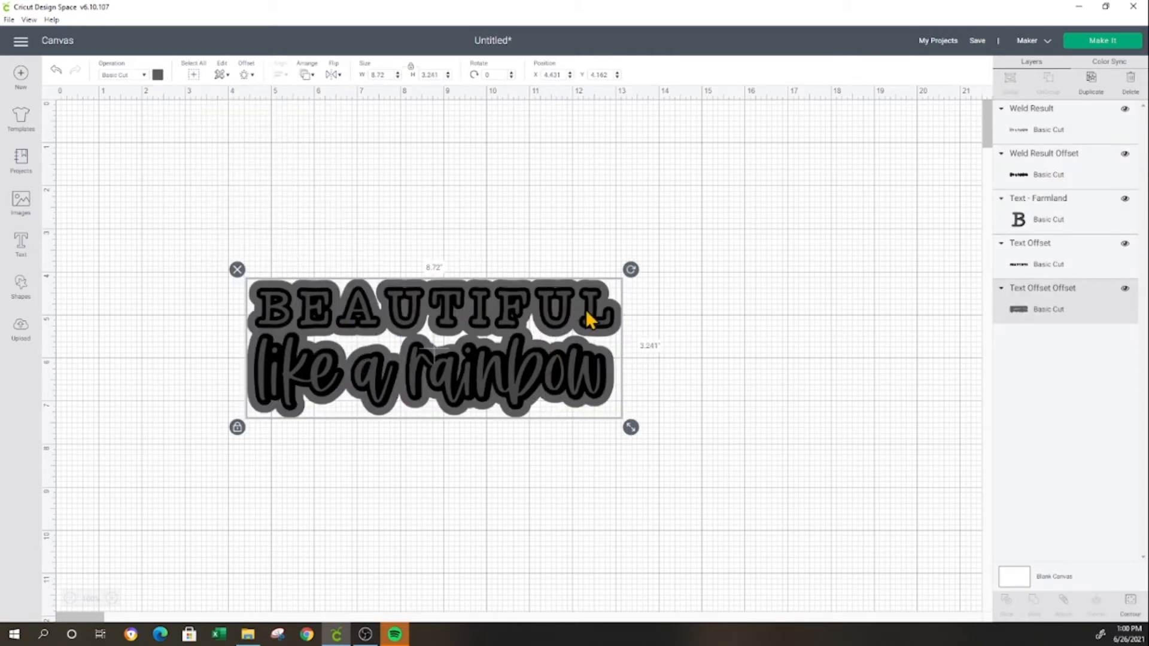
# Step: Hide the small interior contours between the two text lines in the combined offset
pyautogui.click(1130, 609)
pyautogui.click(484, 246)
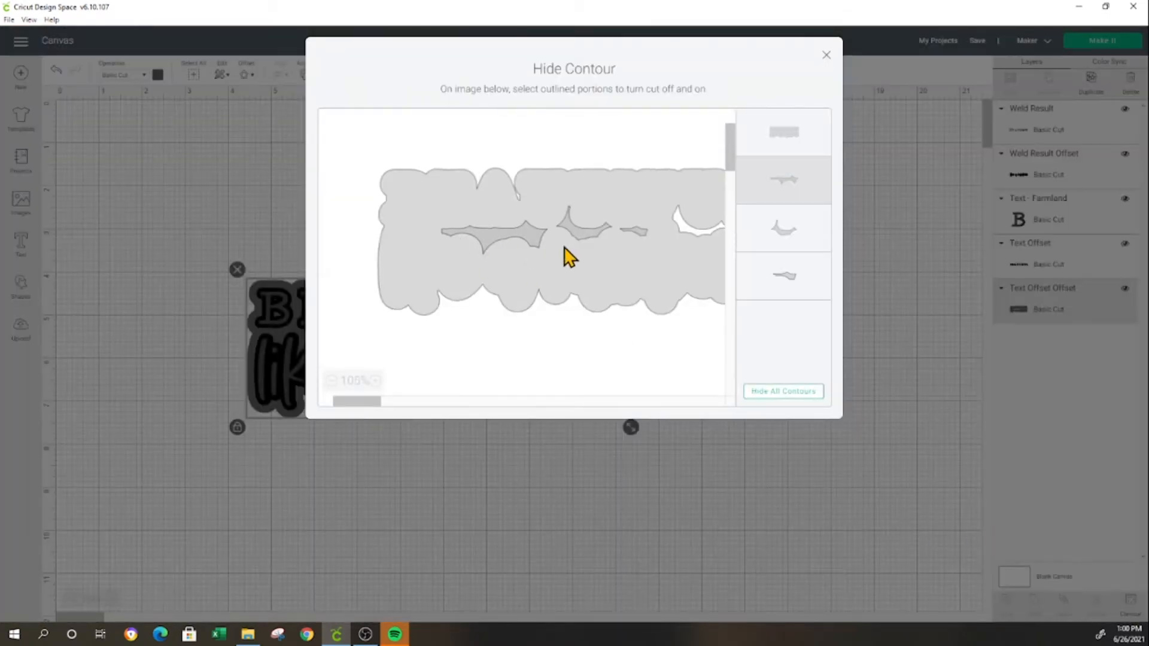
pyautogui.click(584, 232)
pyautogui.click(638, 237)
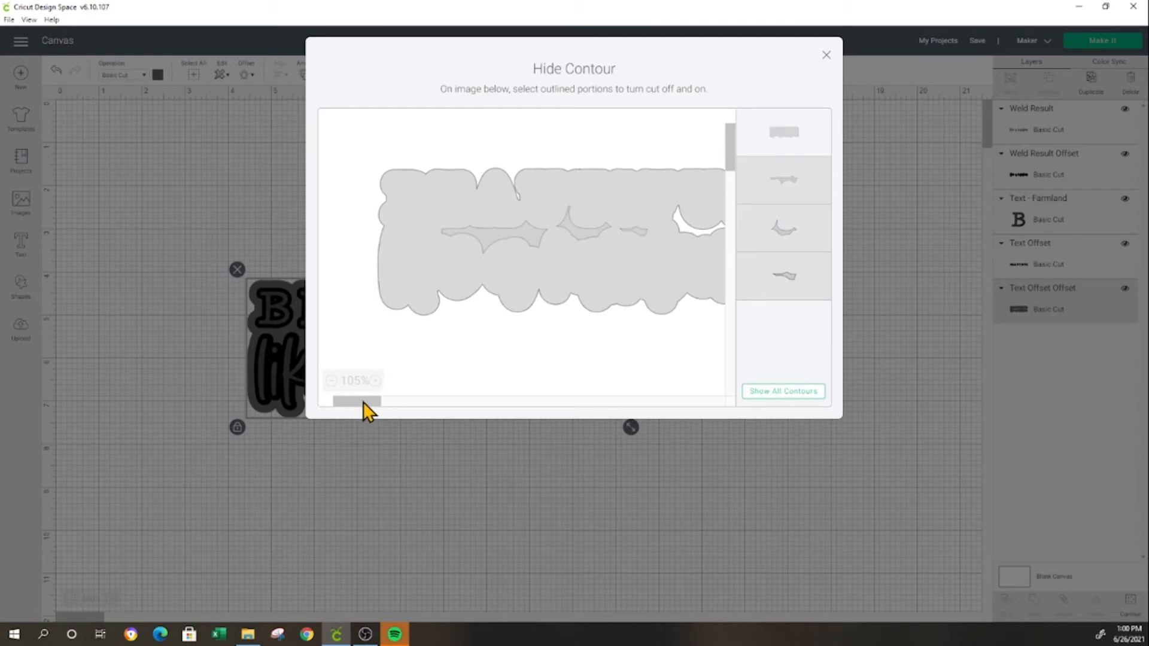
pyautogui.moveTo(365, 402); pyautogui.dragTo(374, 408)
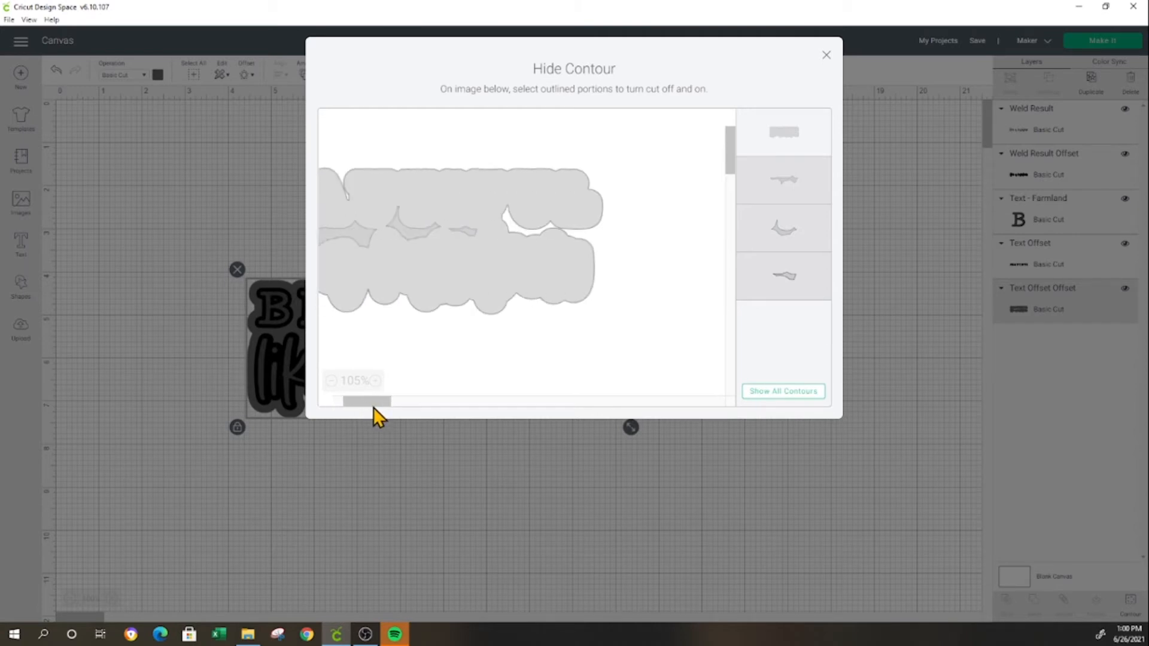
pyautogui.click(407, 228)
pyautogui.click(419, 234)
pyautogui.click(372, 435)
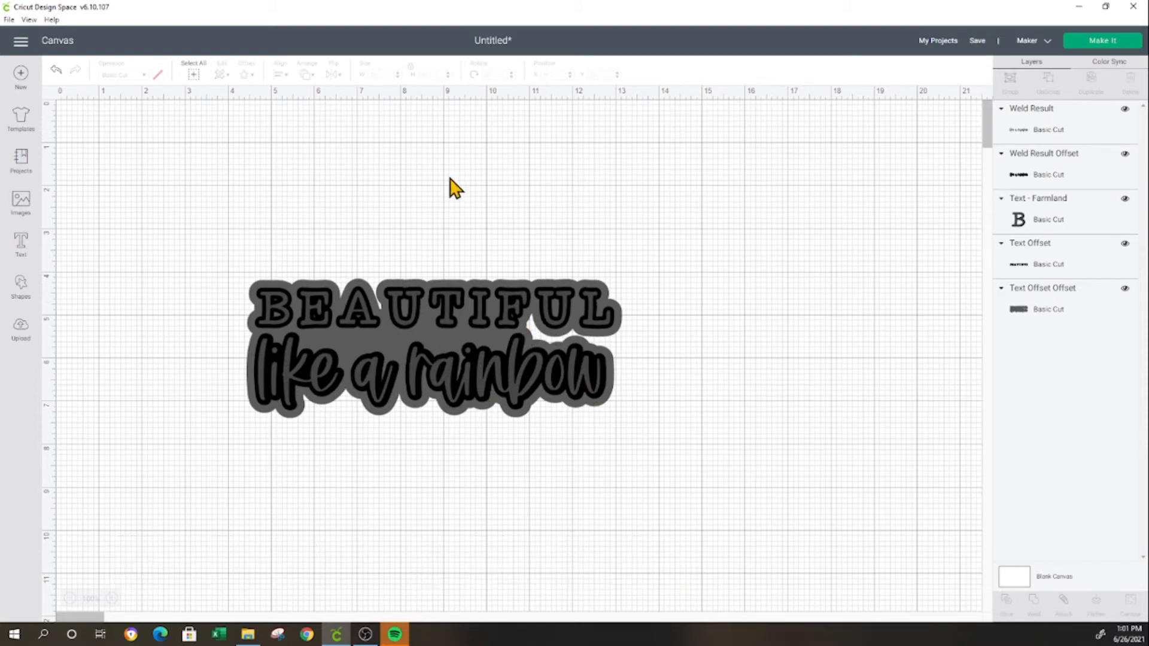
# Step: Try moving the "like a rainbow" lettering down off its offset, and undo the move
pyautogui.moveTo(449, 365); pyautogui.dragTo(446, 428)
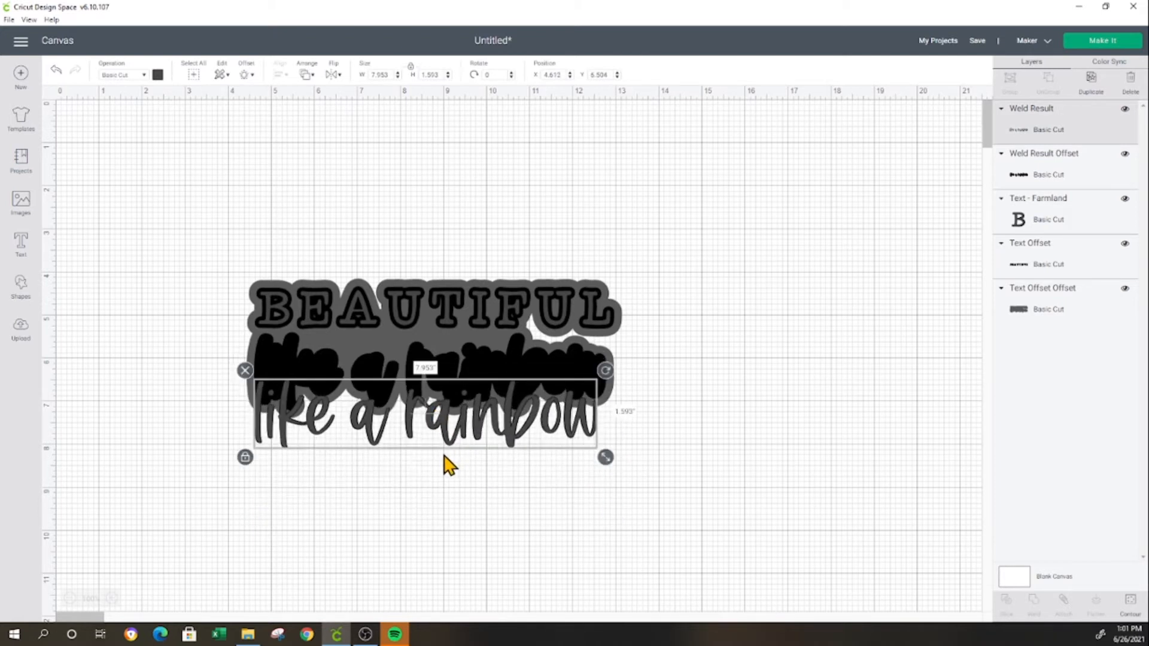
pyautogui.hotkey('ctrl', 'z')
pyautogui.click(377, 342)
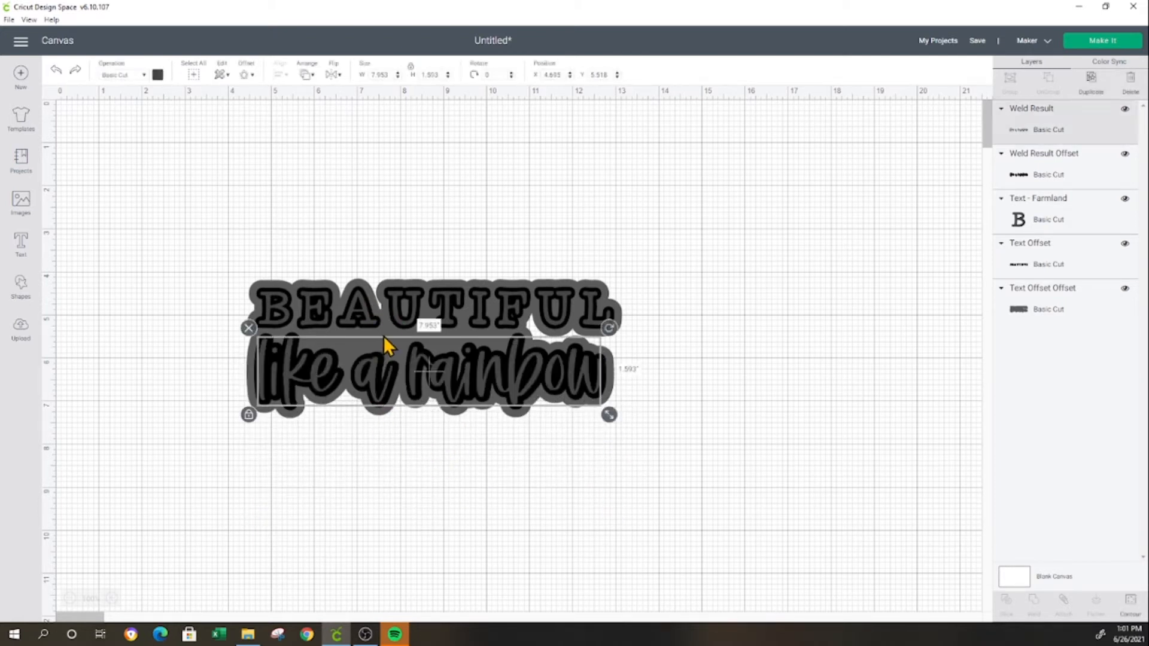
pyautogui.click(401, 279)
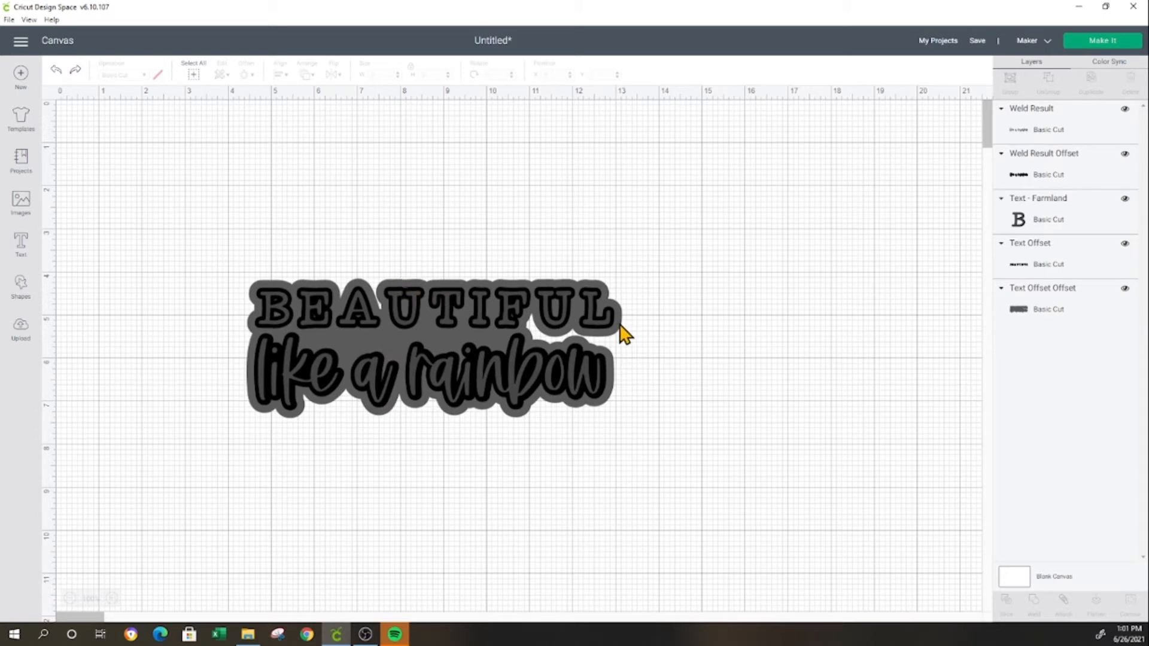
# Step: Move the combined outer offset away from the lettering and delete it
pyautogui.moveTo(621, 327); pyautogui.dragTo(840, 494)
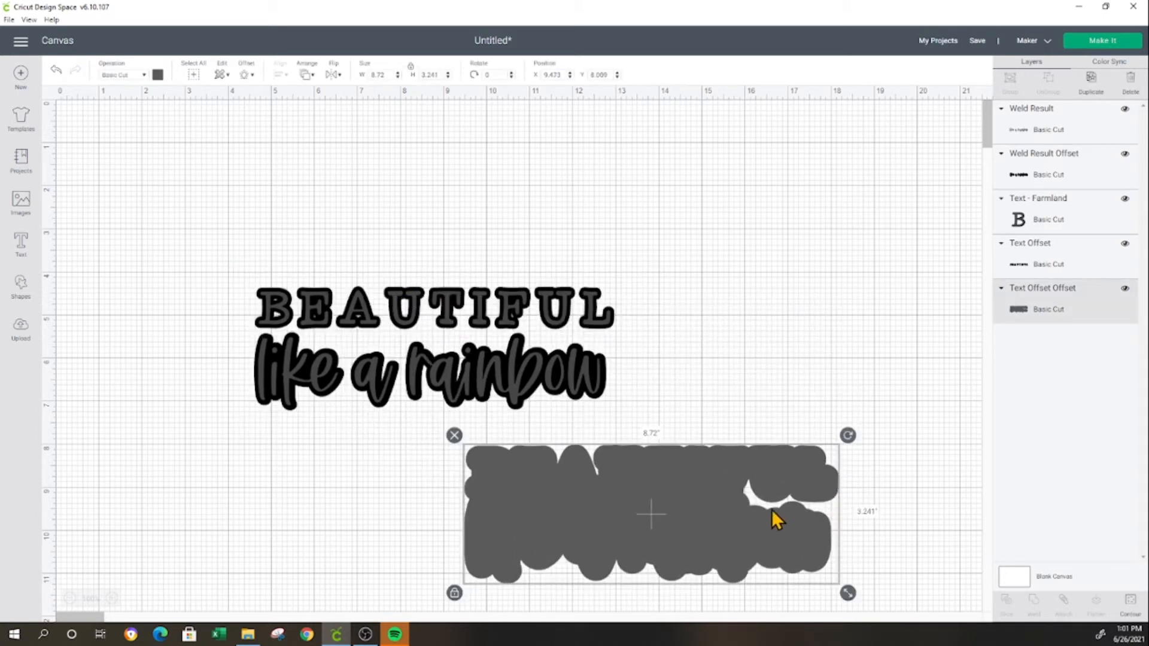
pyautogui.press('Delete')
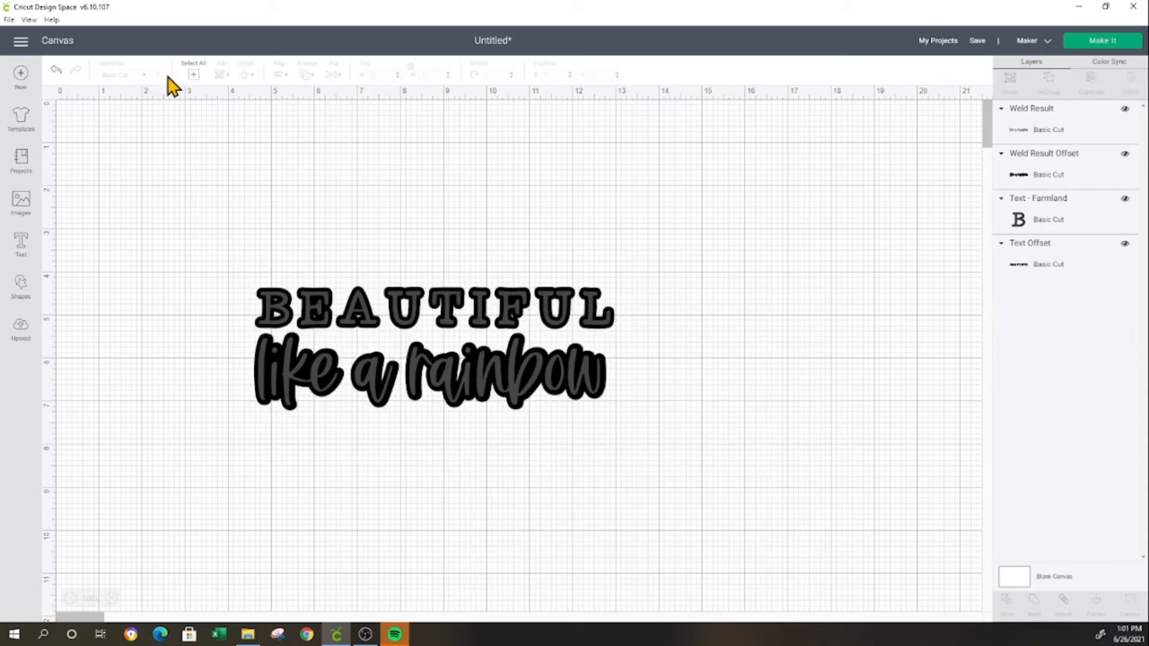
pyautogui.moveTo(235, 251); pyautogui.dragTo(718, 536)
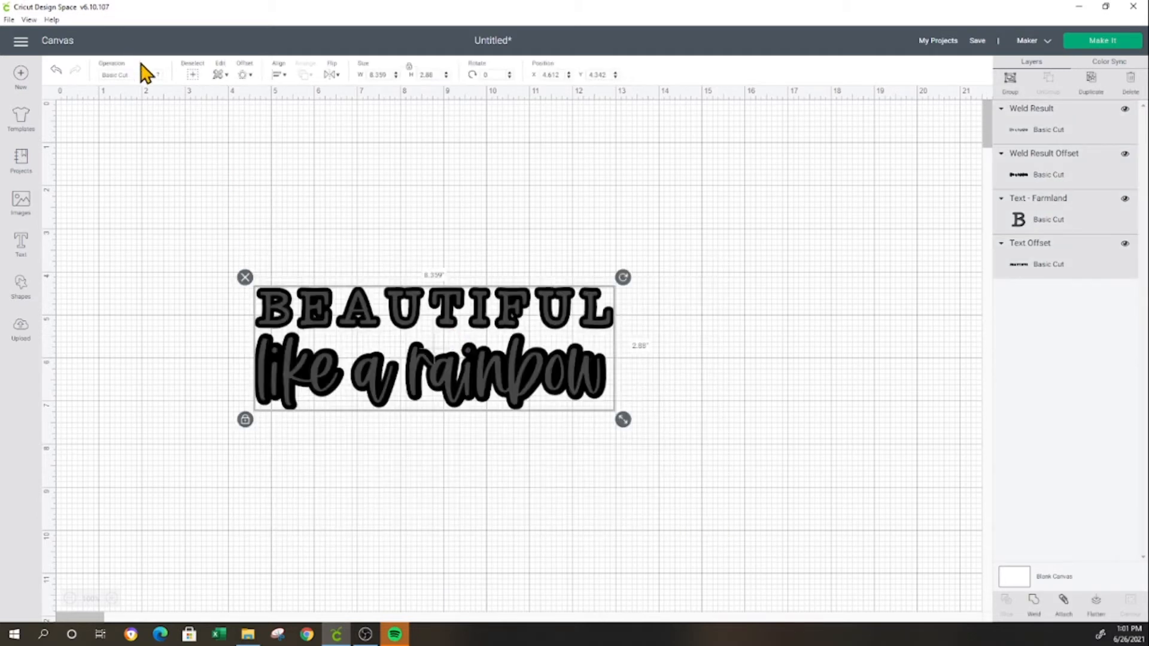
pyautogui.click(242, 257)
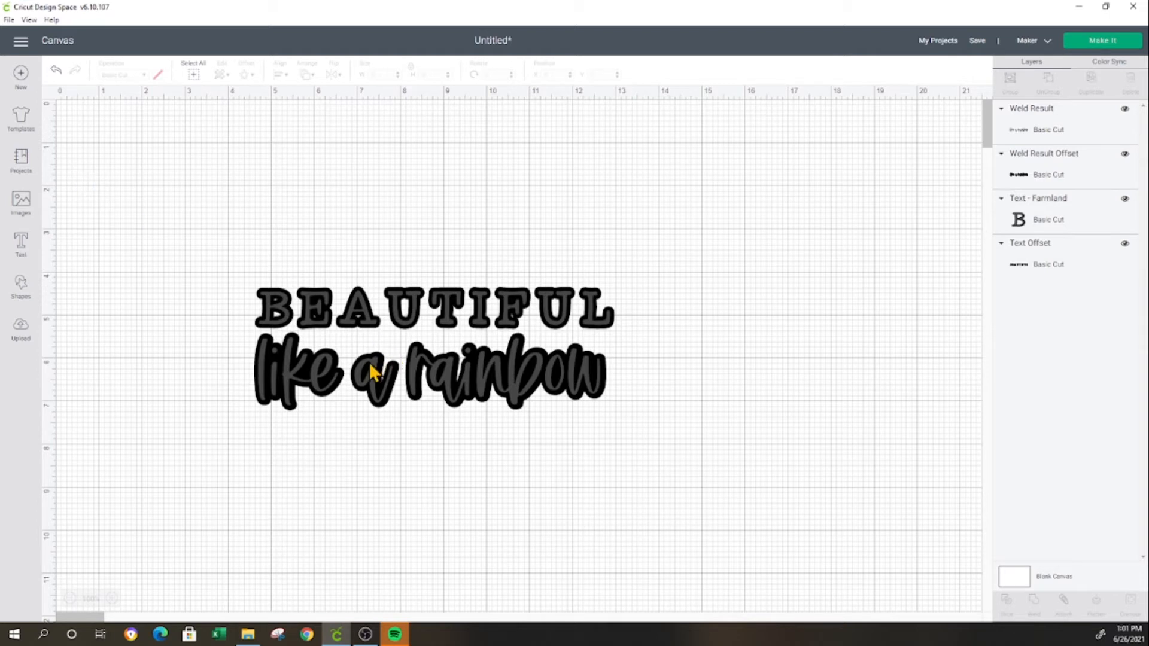
# Step: Search the image library for RAINBOW and insert the tall rainbow with blue, teal, yellow, orange and pink arches
pyautogui.click(9, 223)
pyautogui.scroll(-3, 727, 329)
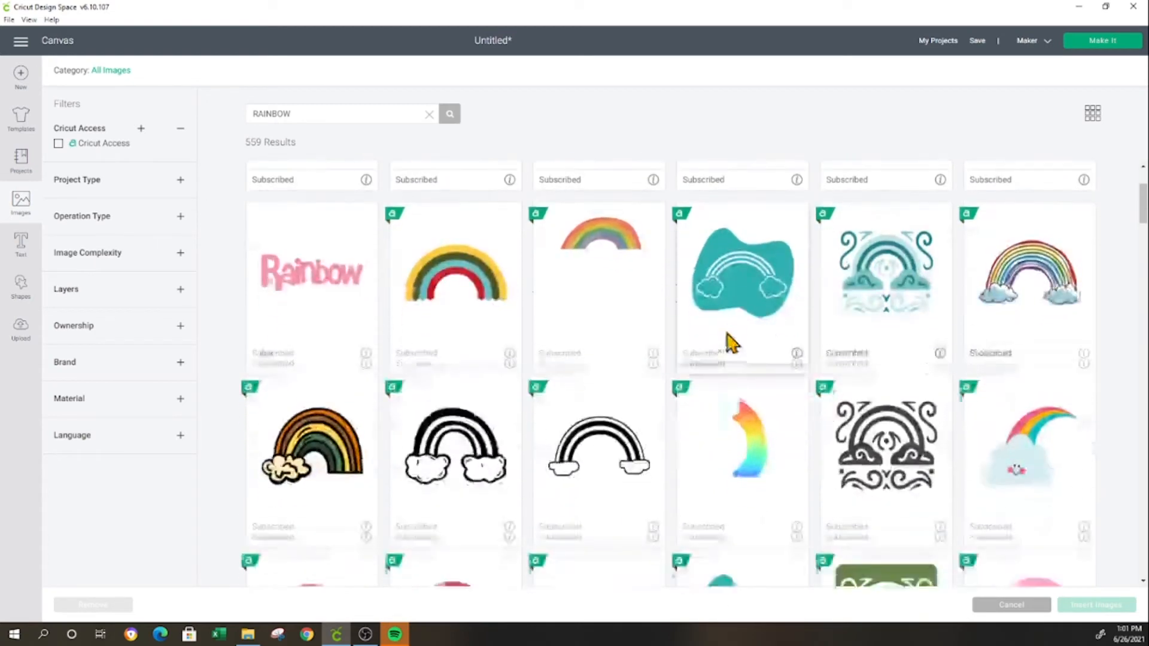
pyautogui.scroll(-3, 731, 343)
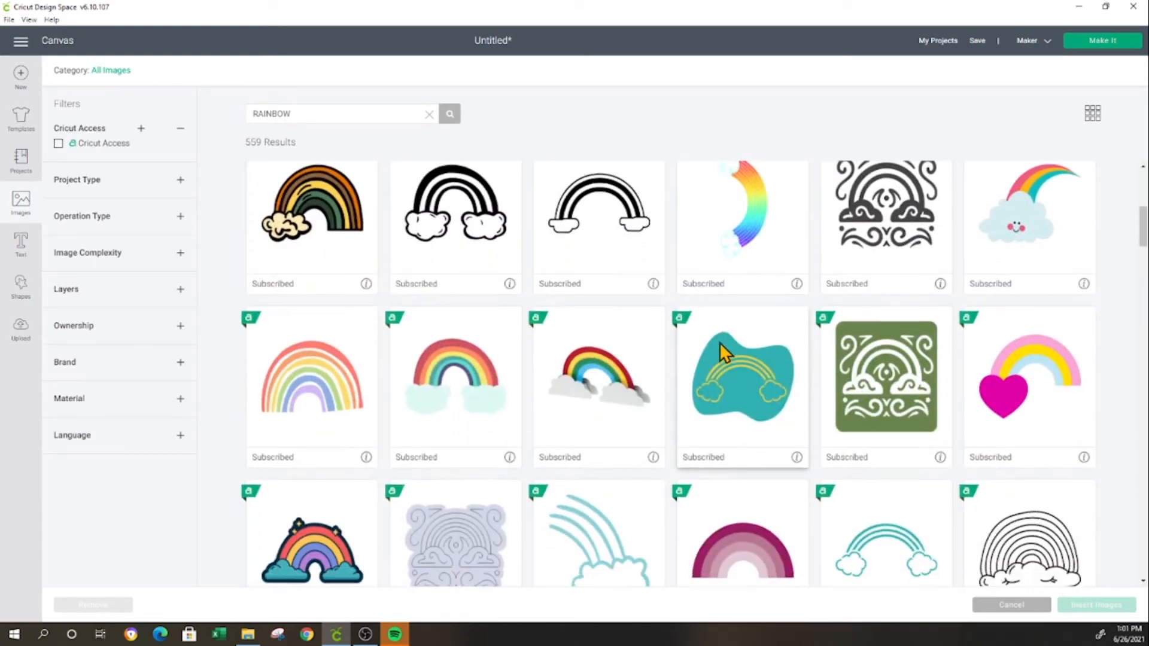
pyautogui.scroll(-6, 720, 343)
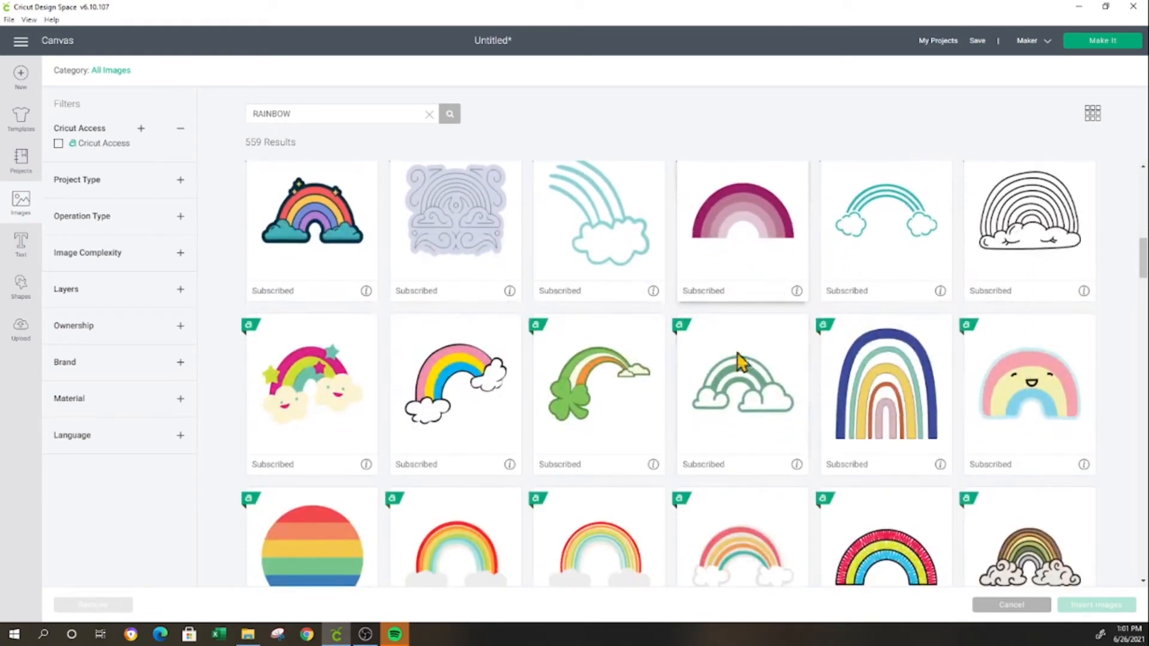
pyautogui.click(871, 380)
pyautogui.click(1075, 604)
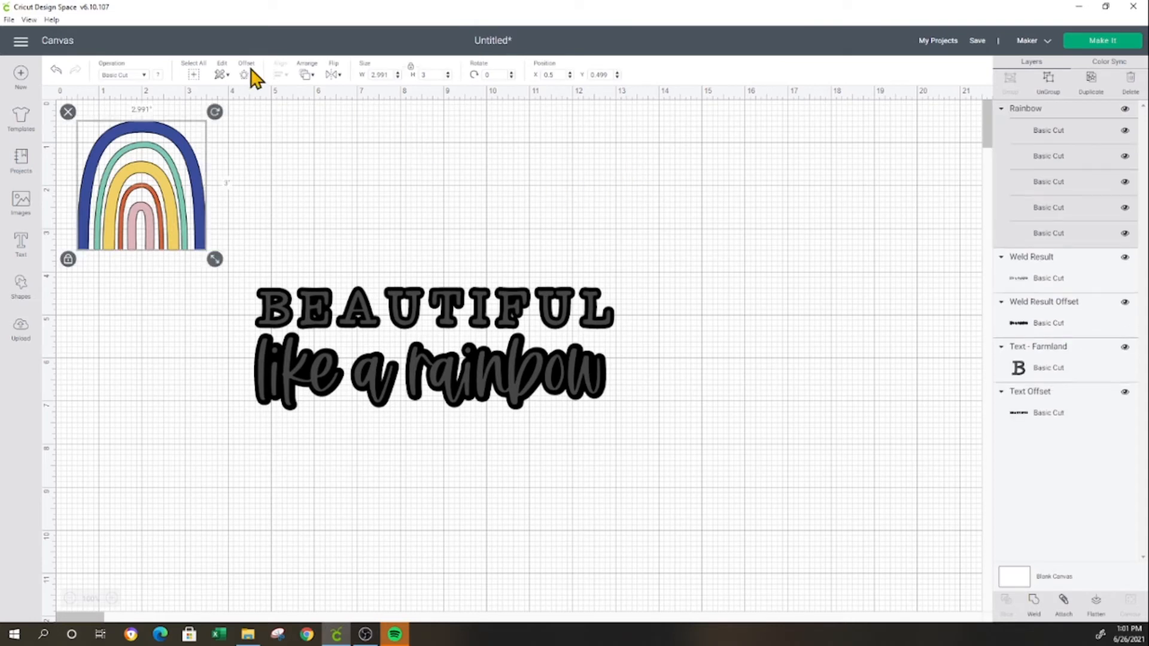
# Step: Move the lettering lower on the canvas and place the rainbow centered above it at about X 7.33, Y 2.76
pyautogui.moveTo(175, 190); pyautogui.dragTo(367, 200)
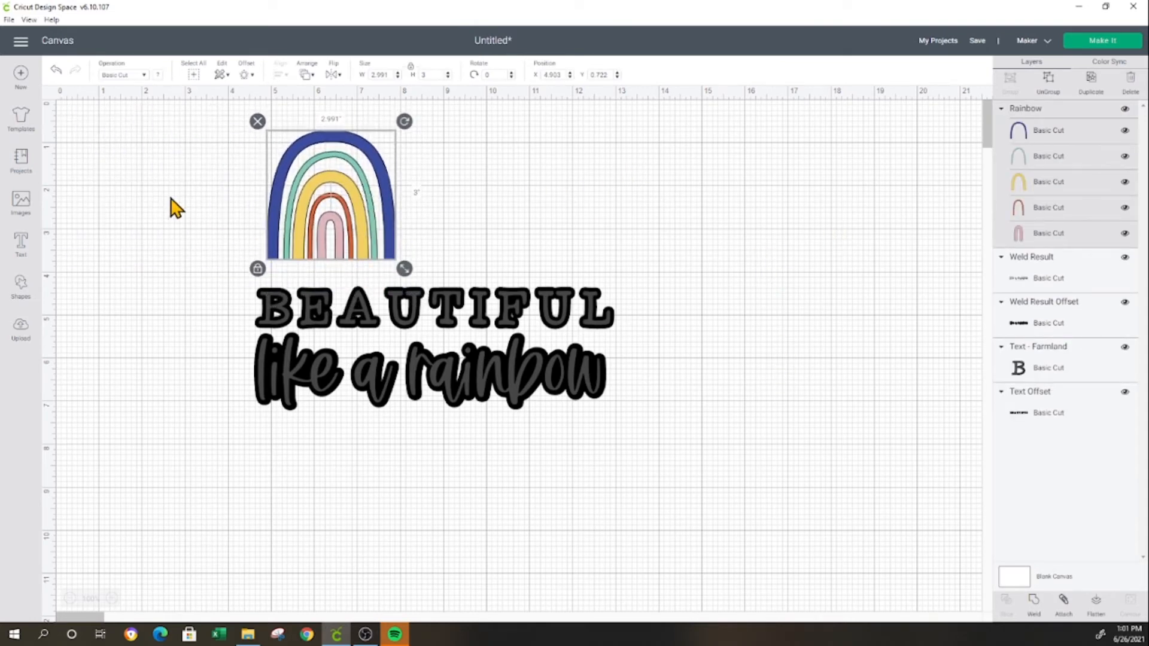
pyautogui.moveTo(163, 226); pyautogui.dragTo(681, 555)
pyautogui.moveTo(466, 386); pyautogui.dragTo(479, 529)
pyautogui.click(359, 269)
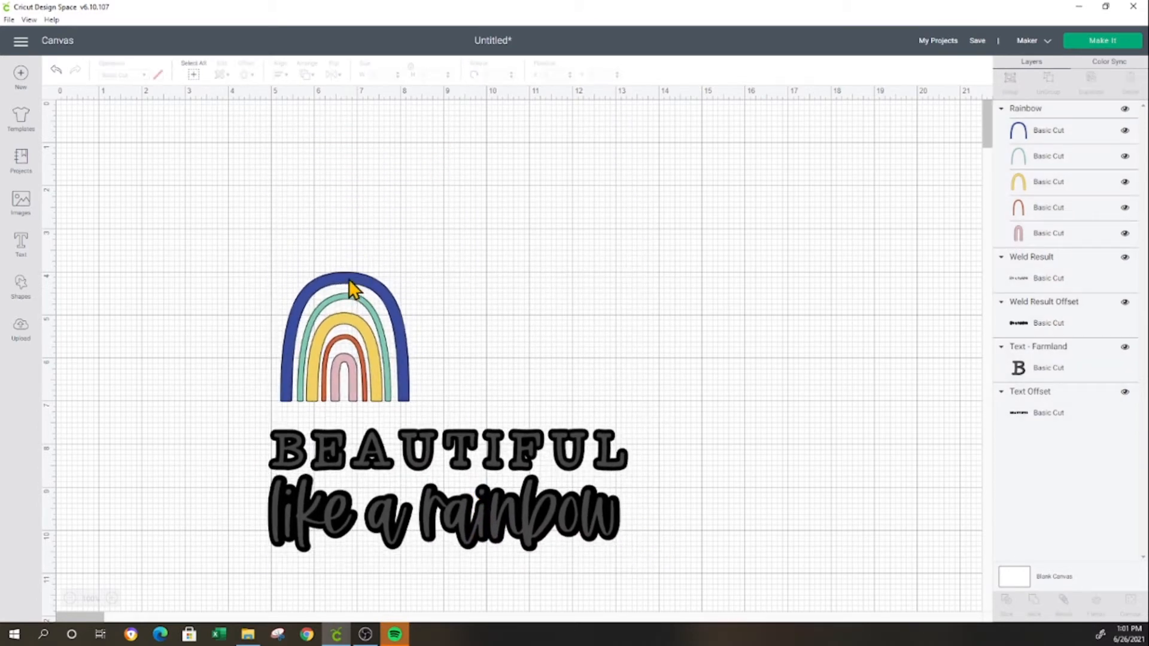
pyautogui.moveTo(350, 281); pyautogui.dragTo(442, 207)
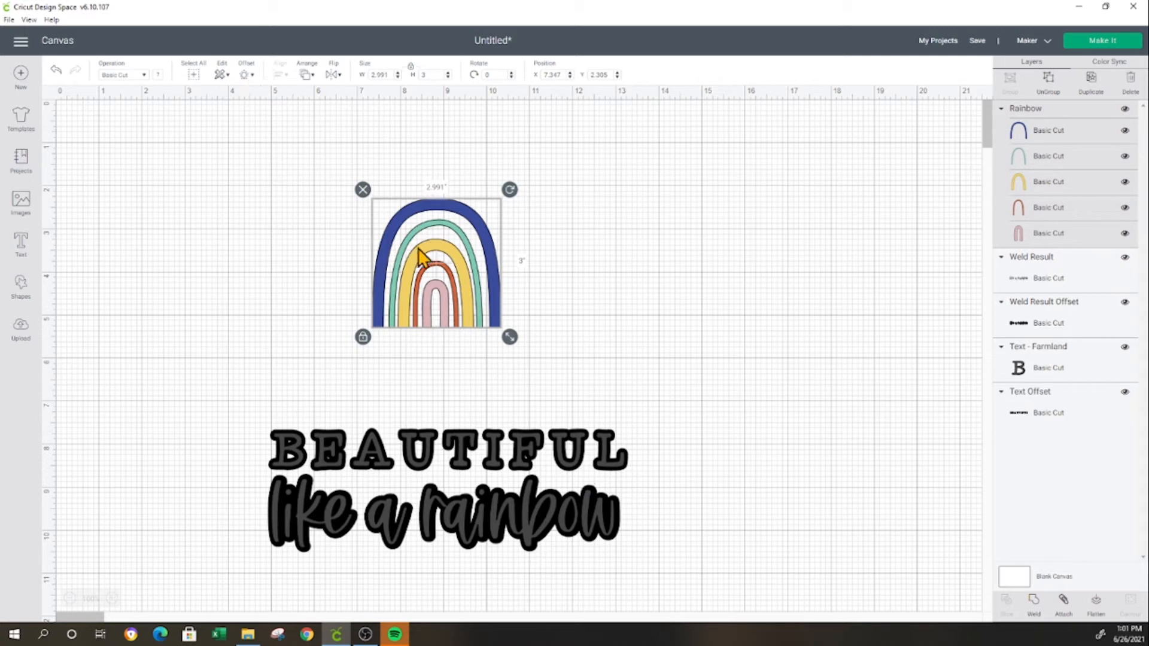
pyautogui.moveTo(425, 270)
pyautogui.mouseDown()
pyautogui.moveTo(436, 355)
pyautogui.moveTo(424, 289)
pyautogui.mouseUp()
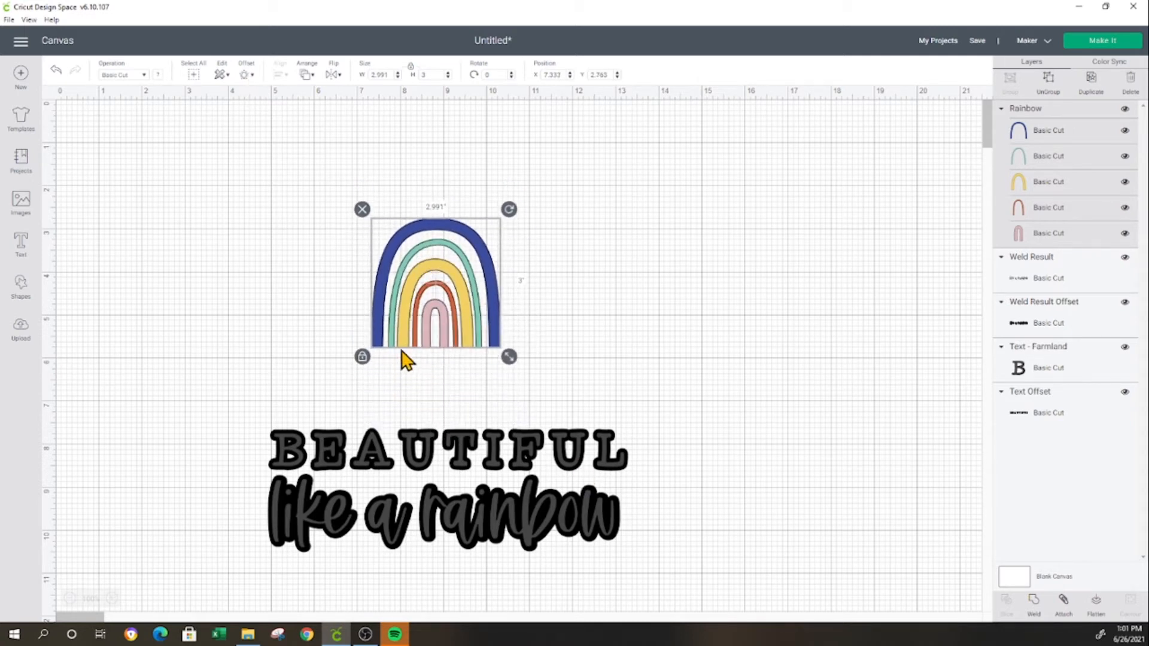
# Step: Unlock the rainbow's proportions, stretch it to about 3.96 by 2.69 in and reposition it at about X 7.08, Y 3.25
pyautogui.click(362, 357)
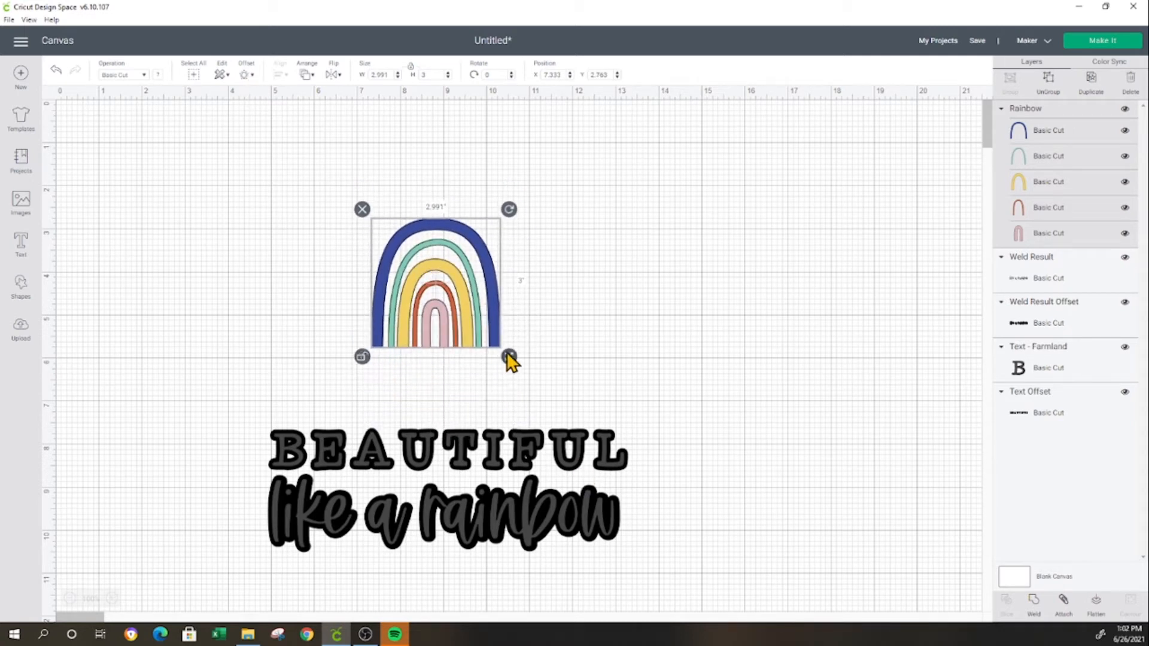
pyautogui.moveTo(508, 358); pyautogui.dragTo(551, 344)
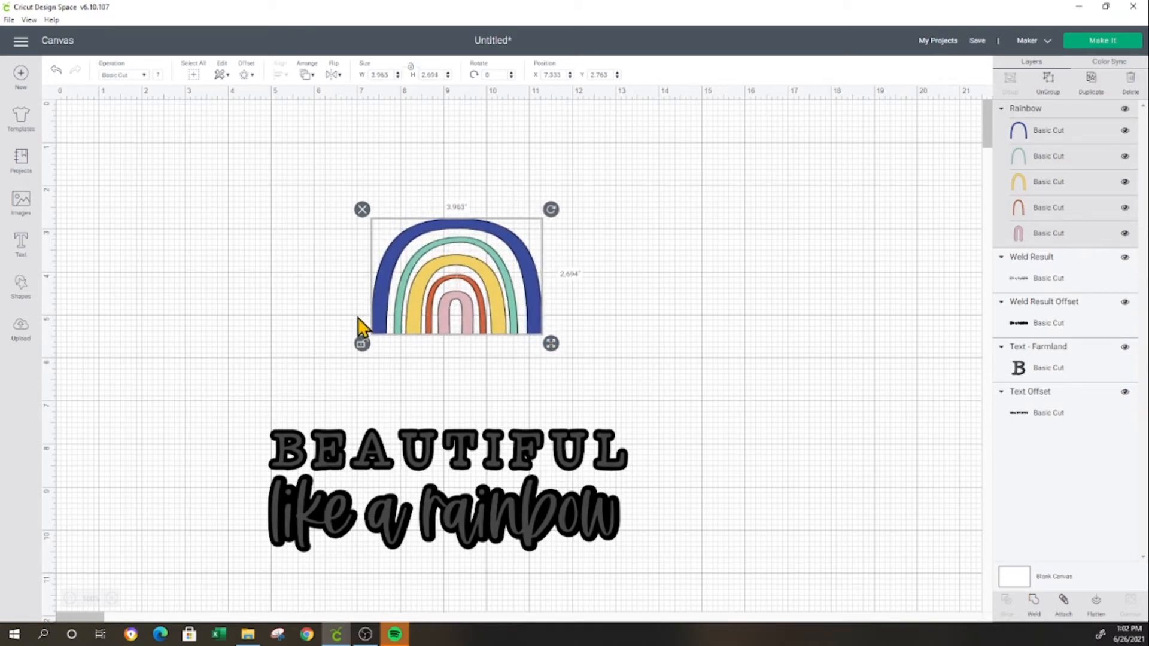
pyautogui.click(625, 346)
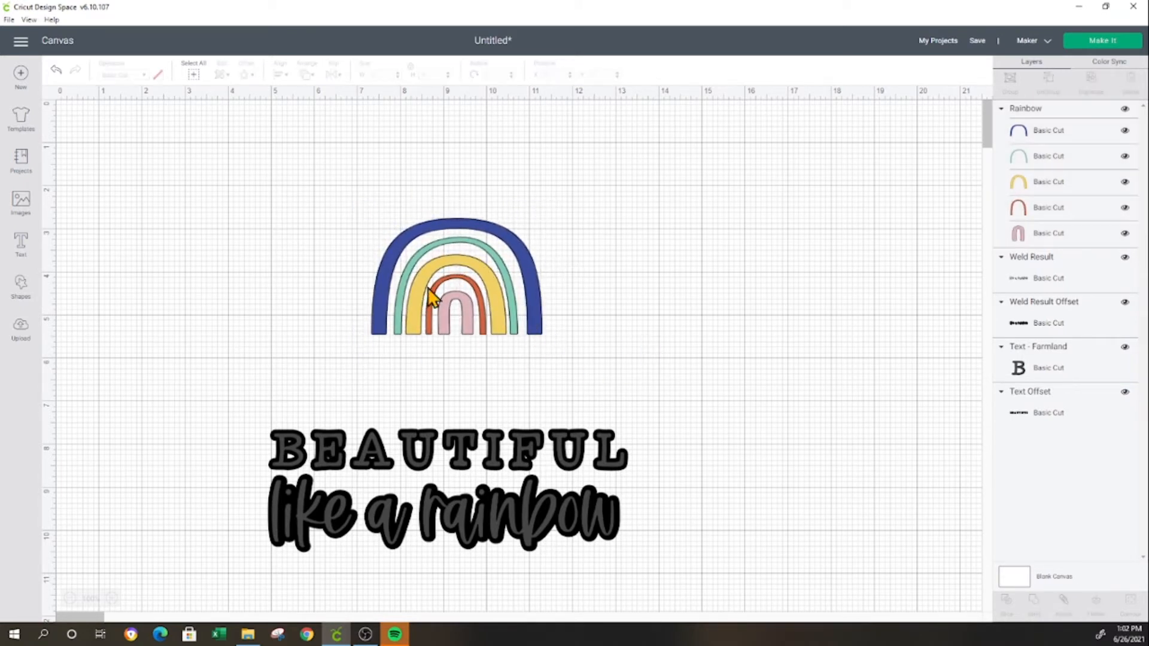
pyautogui.moveTo(431, 298)
pyautogui.mouseDown()
pyautogui.moveTo(435, 339)
pyautogui.moveTo(423, 312)
pyautogui.mouseUp()
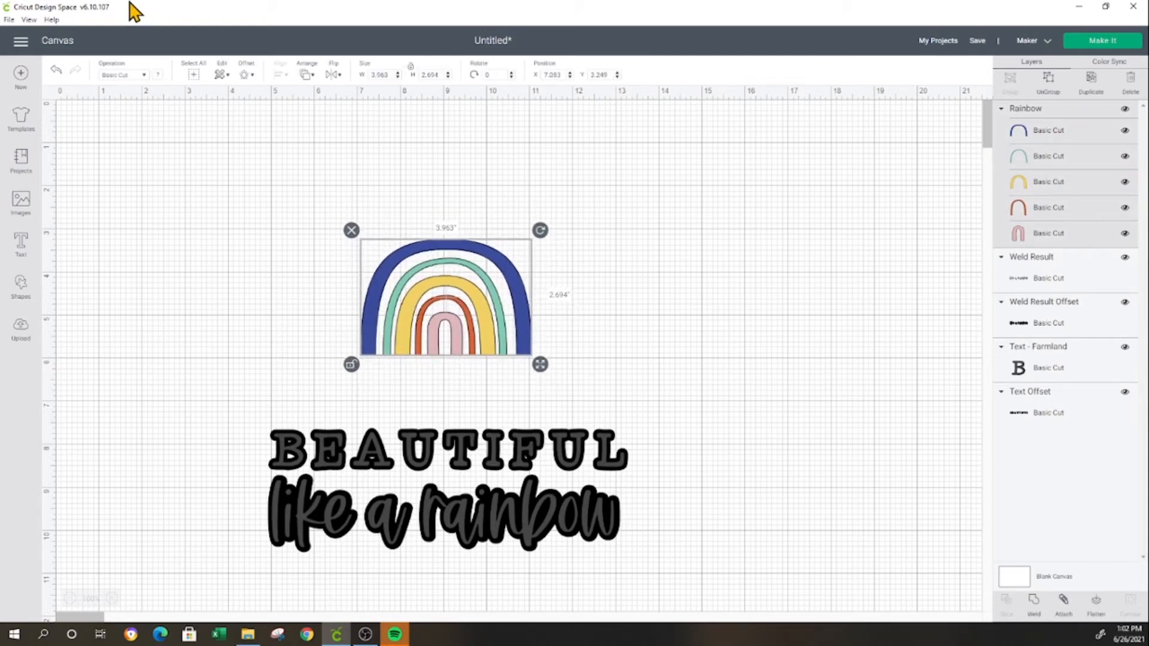
# Step: Apply a welded offset of 0.125 in with rounded corners to the rainbow
pyautogui.click(245, 75)
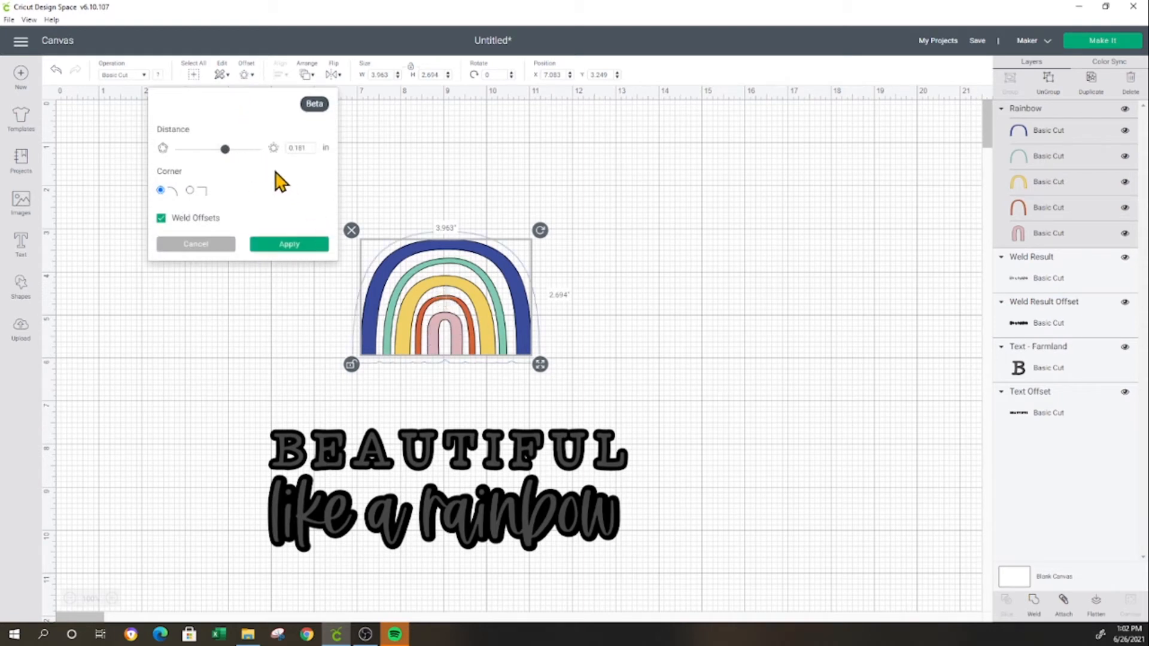
pyautogui.moveTo(225, 149); pyautogui.dragTo(222, 149)
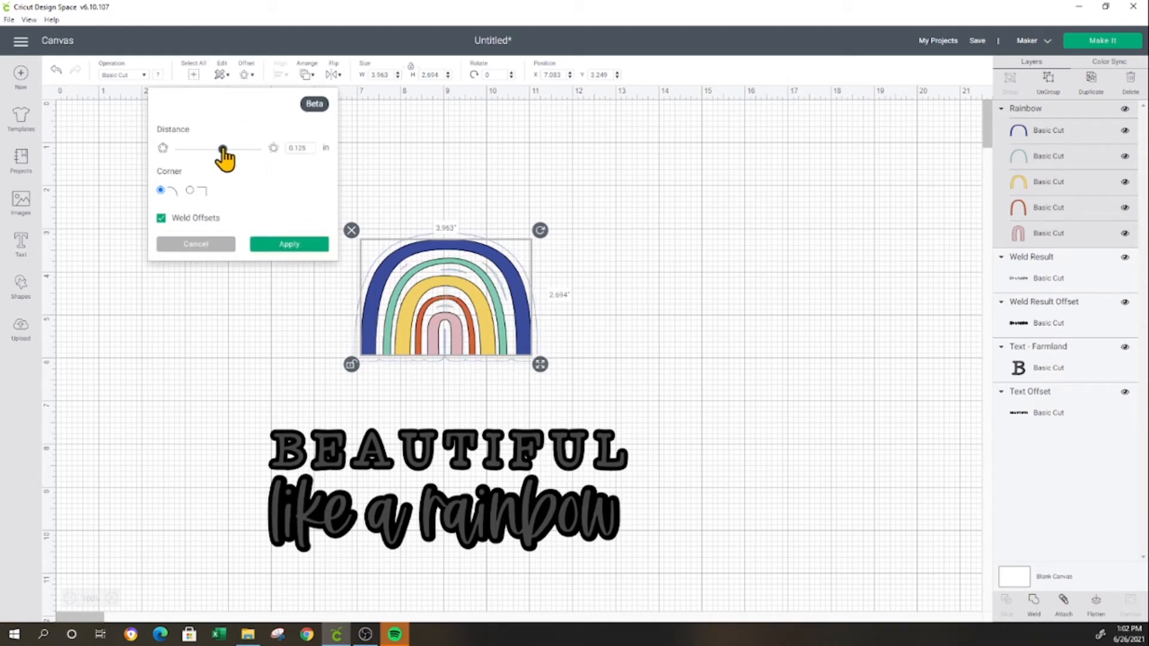
pyautogui.click(282, 245)
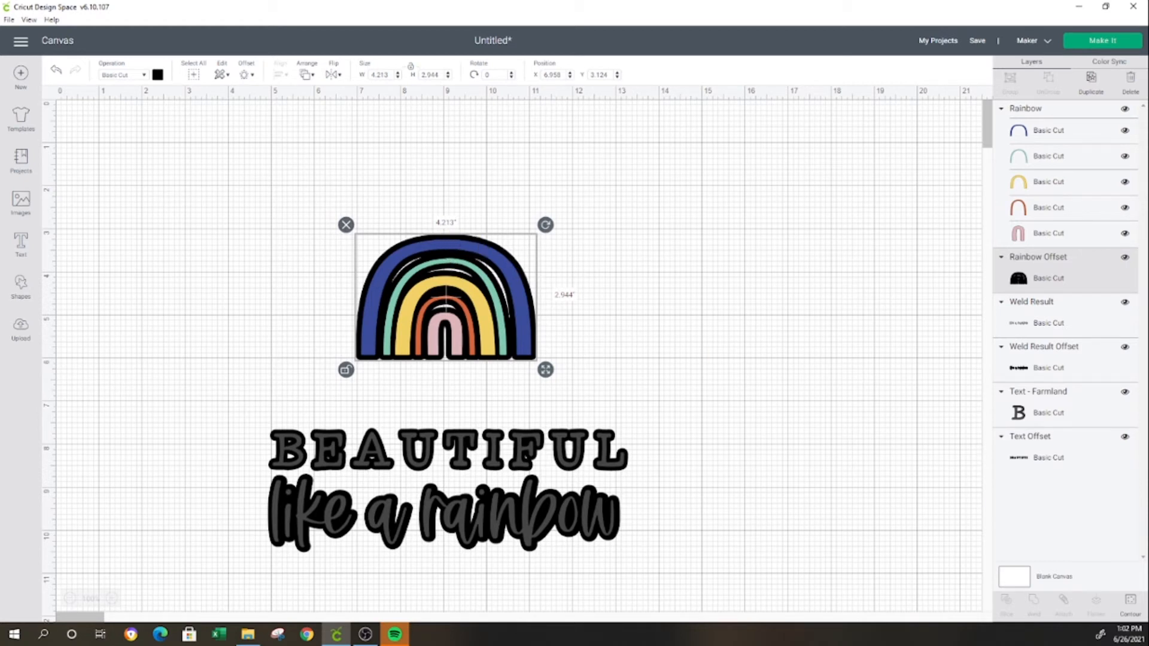
# Step: Hide the inner arc cutouts of the rainbow's offset with Contour so that the backing is solid
pyautogui.click(1129, 603)
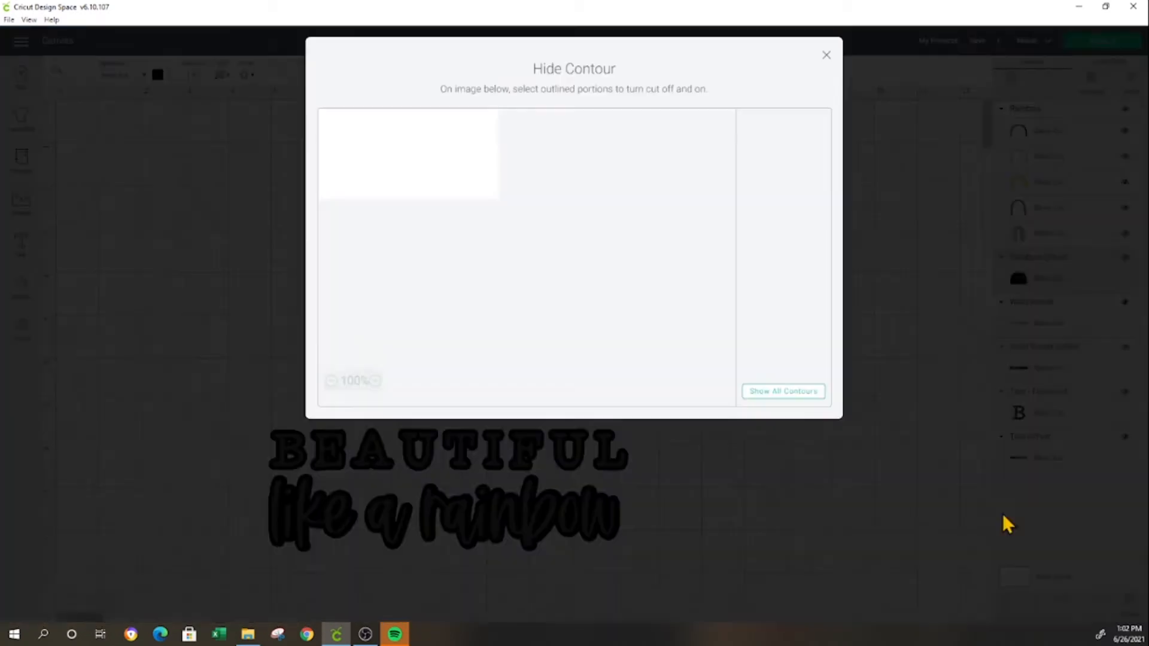
pyautogui.click(530, 294)
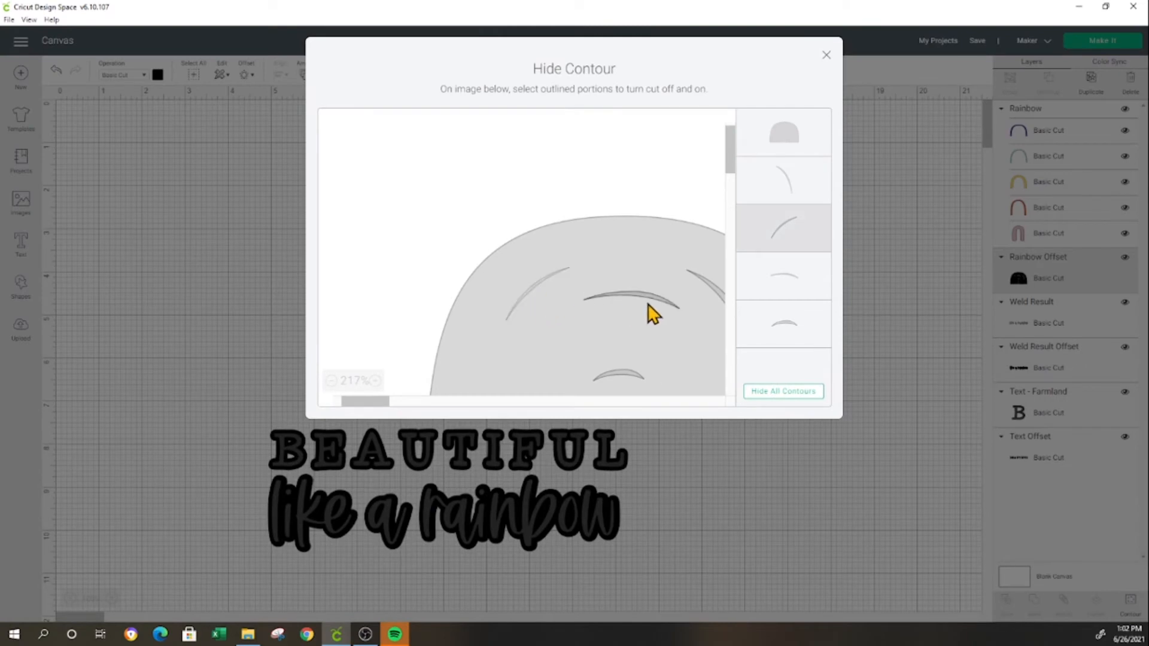
pyautogui.click(656, 299)
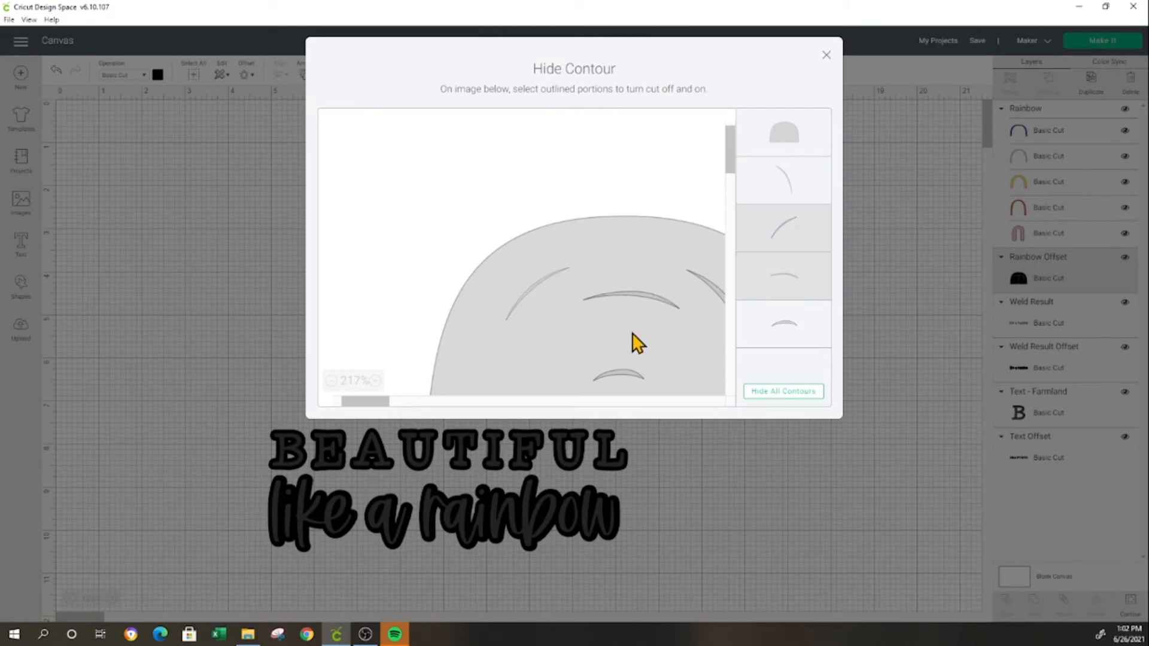
pyautogui.click(651, 369)
pyautogui.click(709, 292)
pyautogui.scroll(-4, 698, 304)
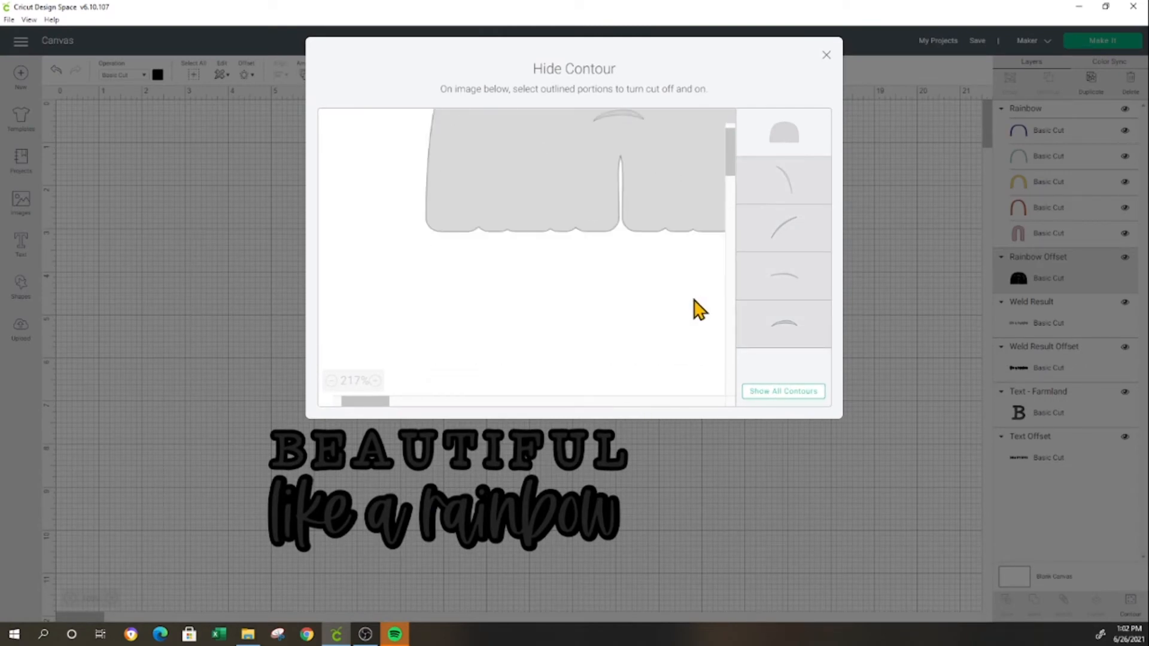
pyautogui.click(828, 59)
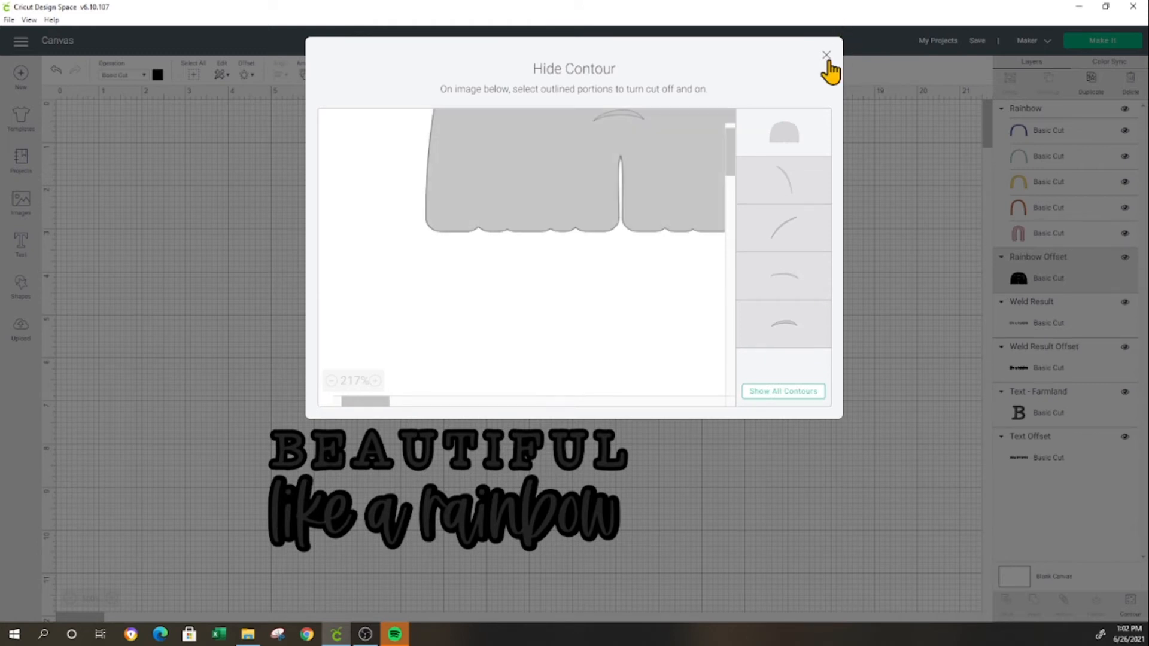
pyautogui.click(827, 57)
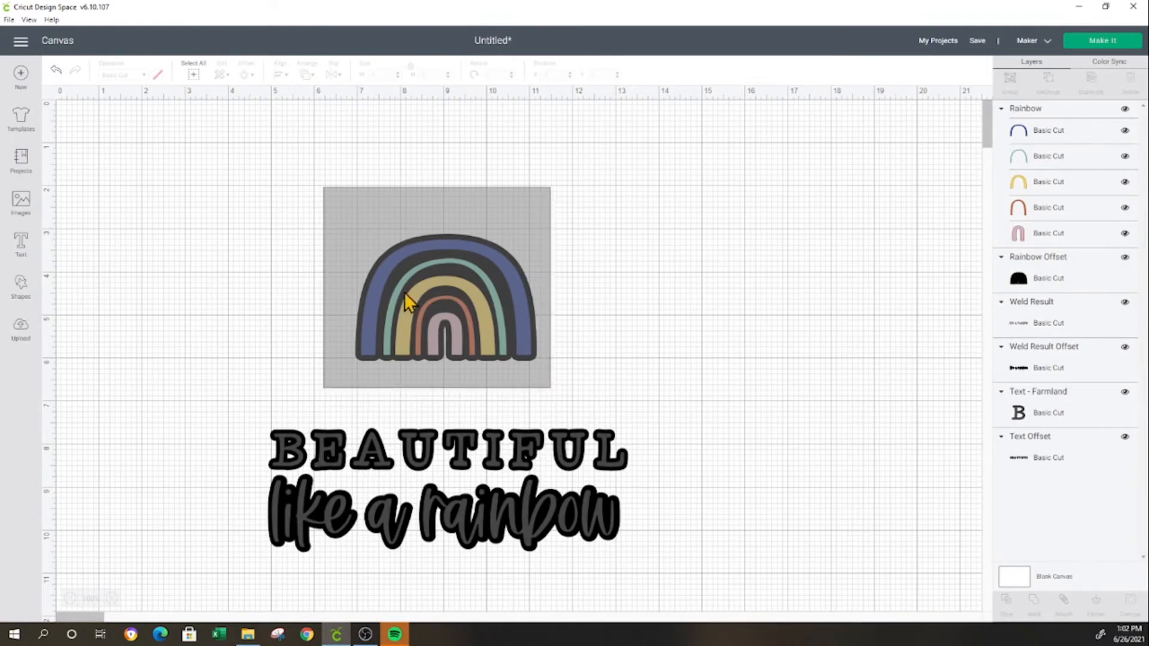
# Step: Move the rainbow and its offset down just above the lettering, at about X 6.72, Y 4.21
pyautogui.moveTo(405, 299); pyautogui.dragTo(395, 344)
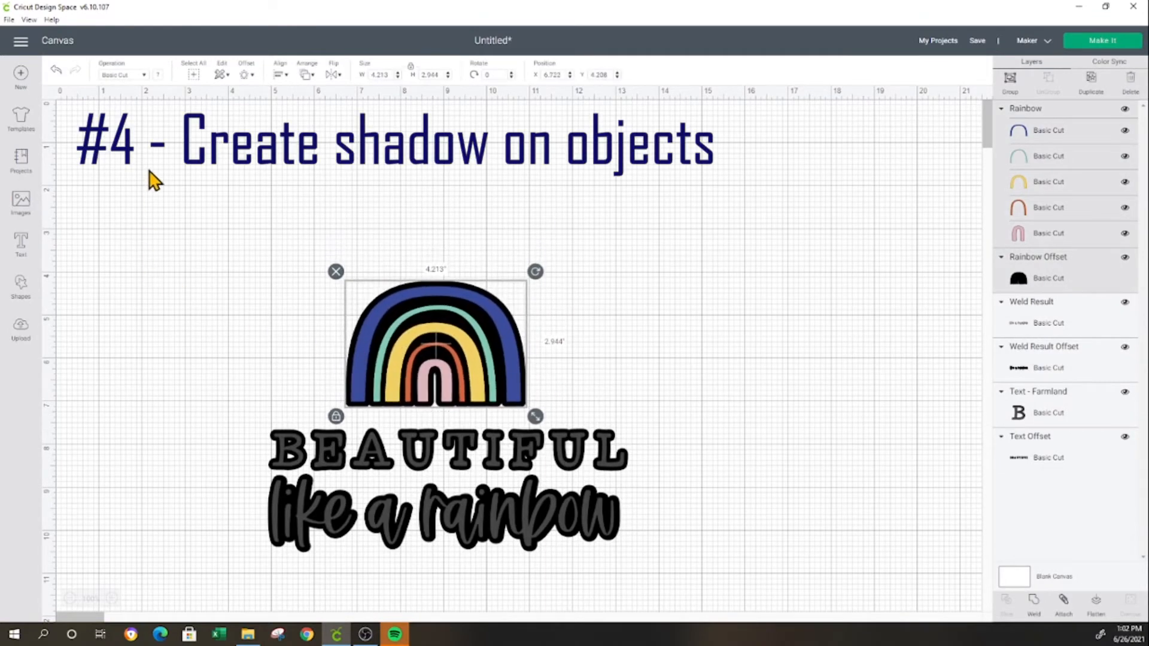
pyautogui.moveTo(177, 383); pyautogui.dragTo(643, 576)
pyautogui.click(390, 133)
pyautogui.moveTo(413, 343); pyautogui.dragTo(400, 323)
pyautogui.click(259, 244)
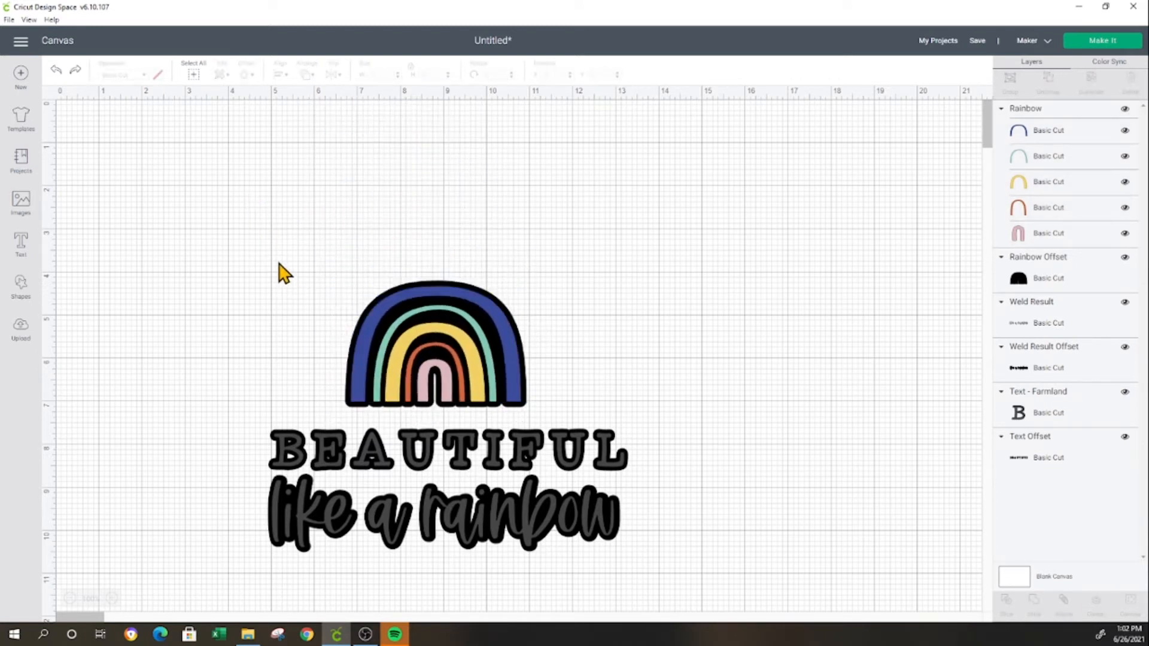
# Step: Move the rainbow with its offset to the canvas's upper edge and place the lettering beneath it at about X 5.56, Y 3.27
pyautogui.moveTo(278, 261); pyautogui.dragTo(522, 391)
pyautogui.moveTo(410, 377); pyautogui.dragTo(379, 197)
pyautogui.moveTo(199, 364); pyautogui.dragTo(684, 603)
pyautogui.moveTo(544, 564); pyautogui.dragTo(511, 341)
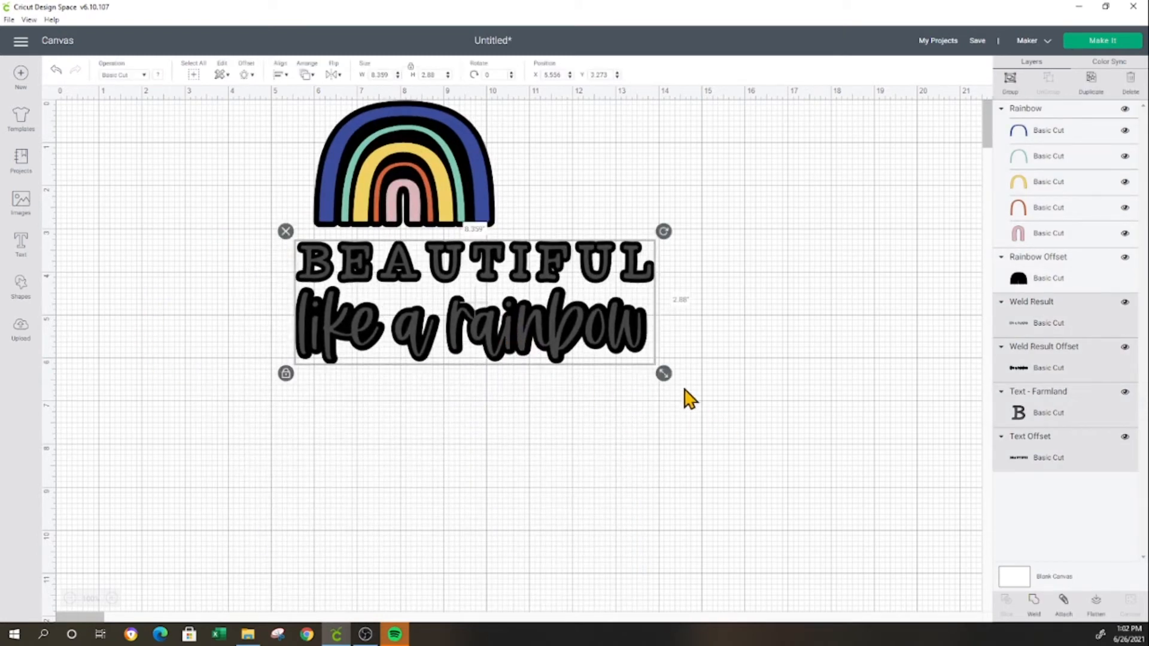
# Step: Scale the lettering with its offsets down to the rainbow's width, about 4.2 in, and align it directly beneath the rainbow
pyautogui.moveTo(662, 375); pyautogui.dragTo(495, 309)
pyautogui.moveTo(426, 302); pyautogui.dragTo(442, 302)
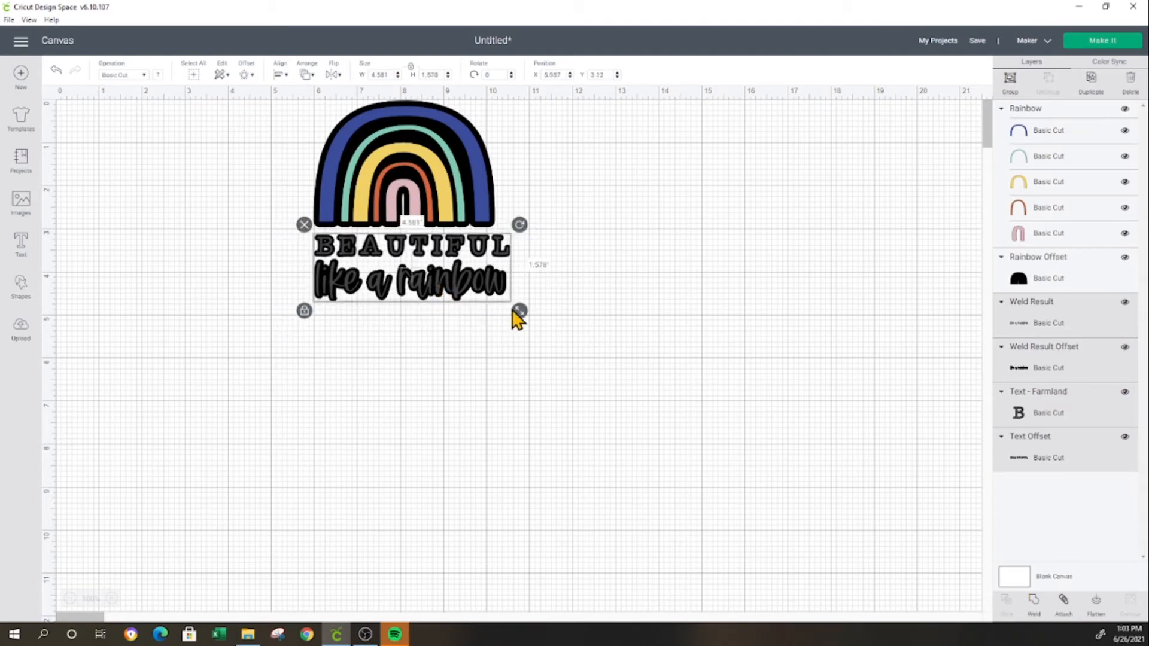
pyautogui.moveTo(519, 311); pyautogui.dragTo(454, 282)
pyautogui.click(553, 270)
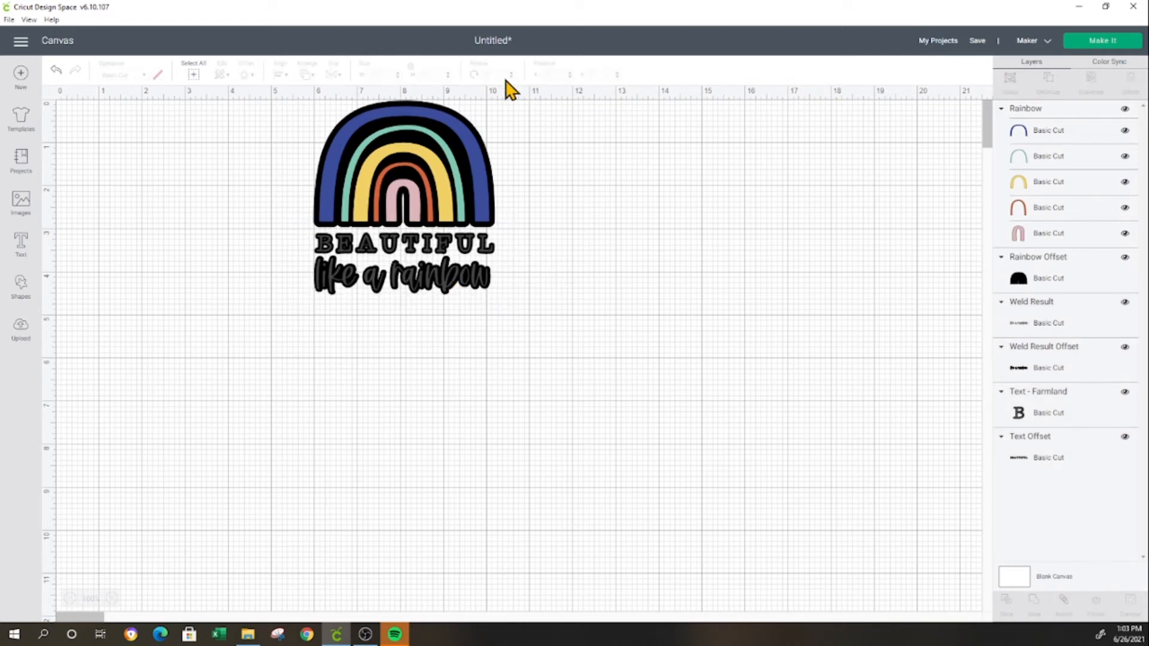
# Step: Move the complete design down the canvas to about X 6.13, Y 4.32
pyautogui.moveTo(215, 112); pyautogui.dragTo(652, 510)
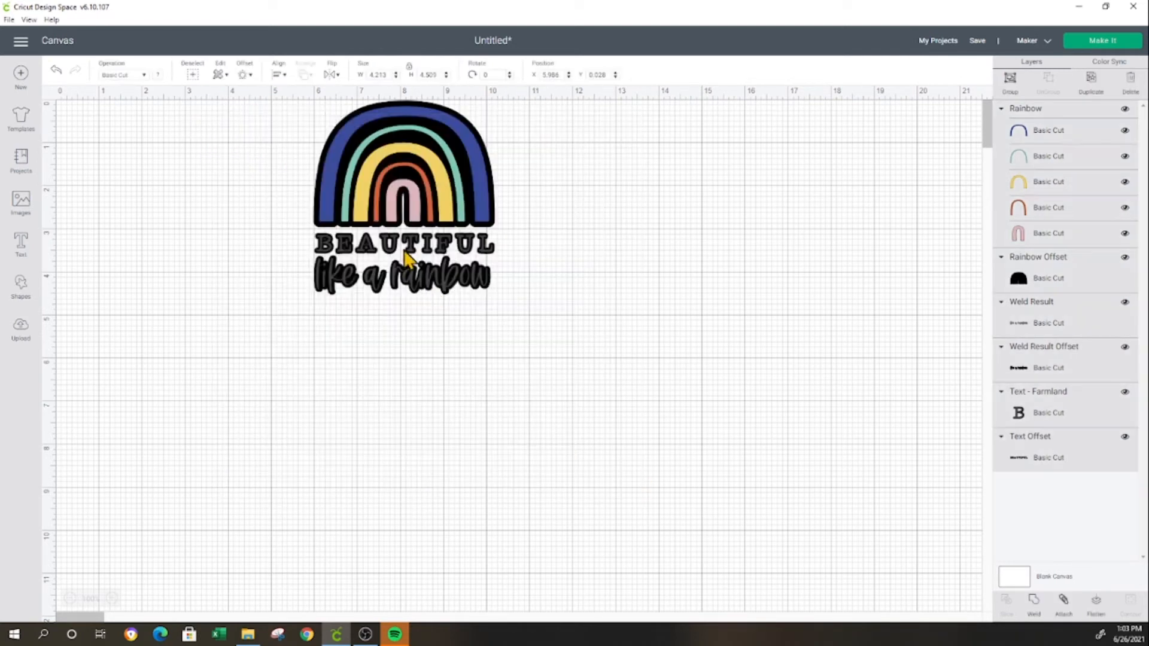
pyautogui.moveTo(396, 188); pyautogui.dragTo(404, 380)
pyautogui.click(669, 459)
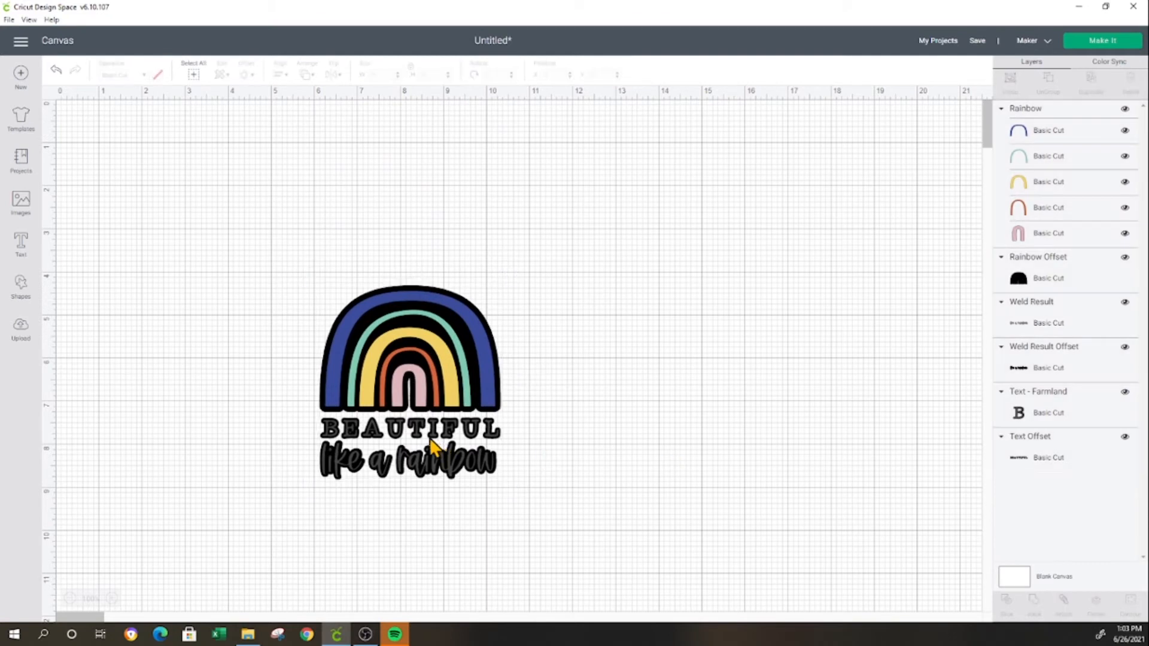
# Step: Recolor the BEAUTIFUL text with the dark blue of the rainbow's outer arch
pyautogui.click(431, 444)
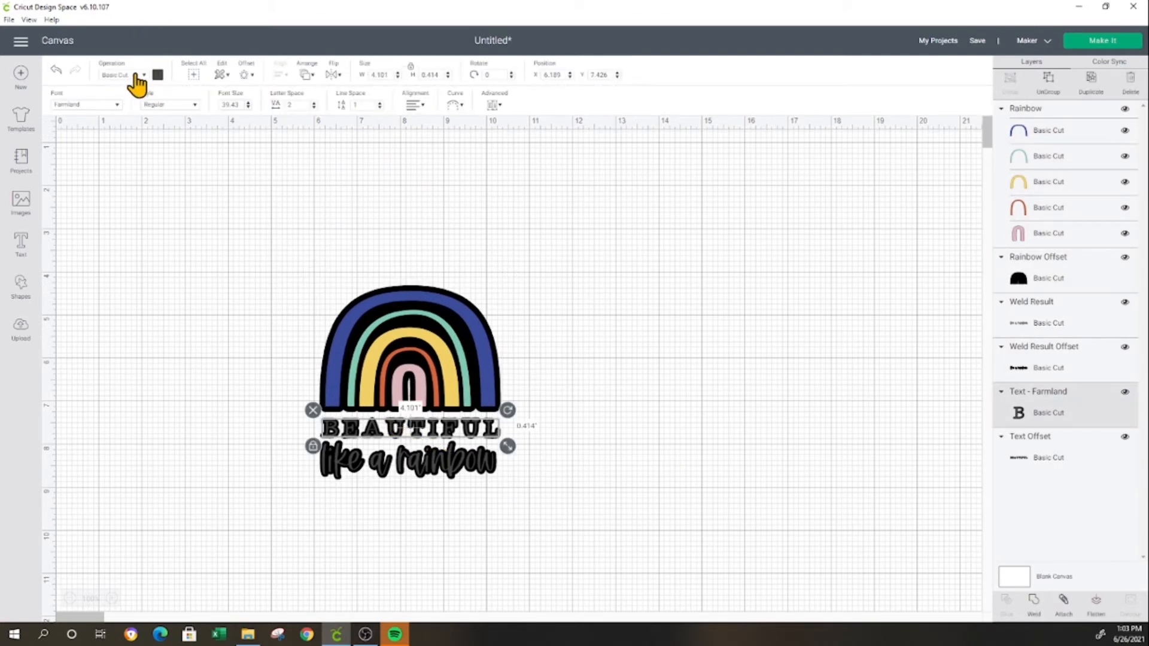
pyautogui.click(157, 76)
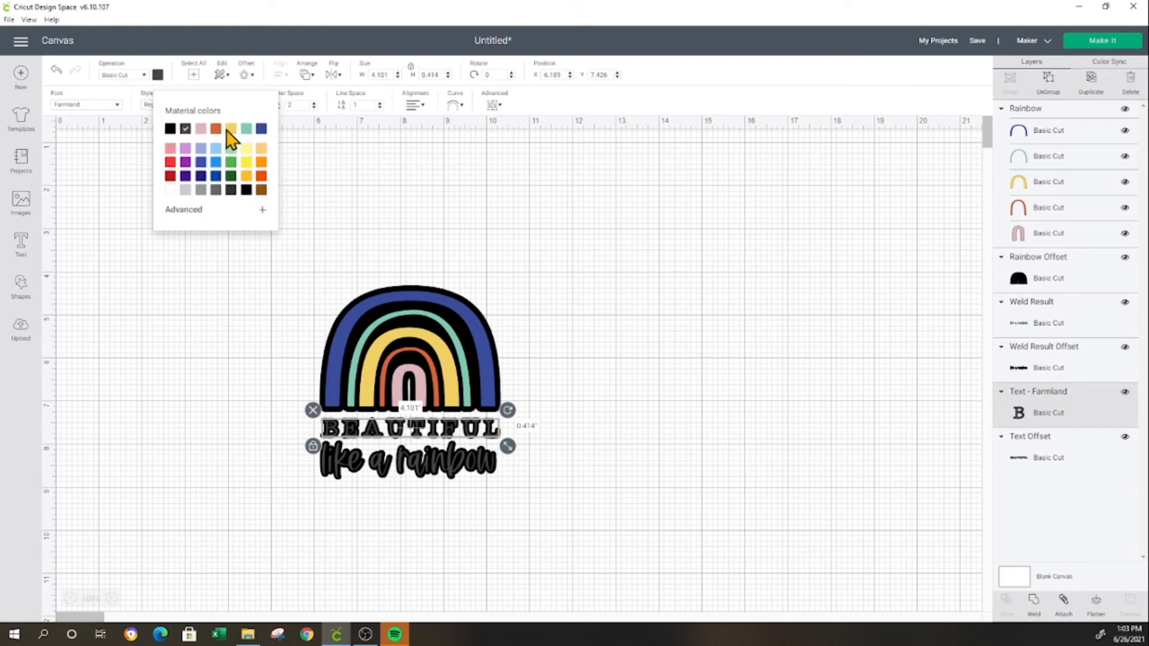
pyautogui.click(261, 130)
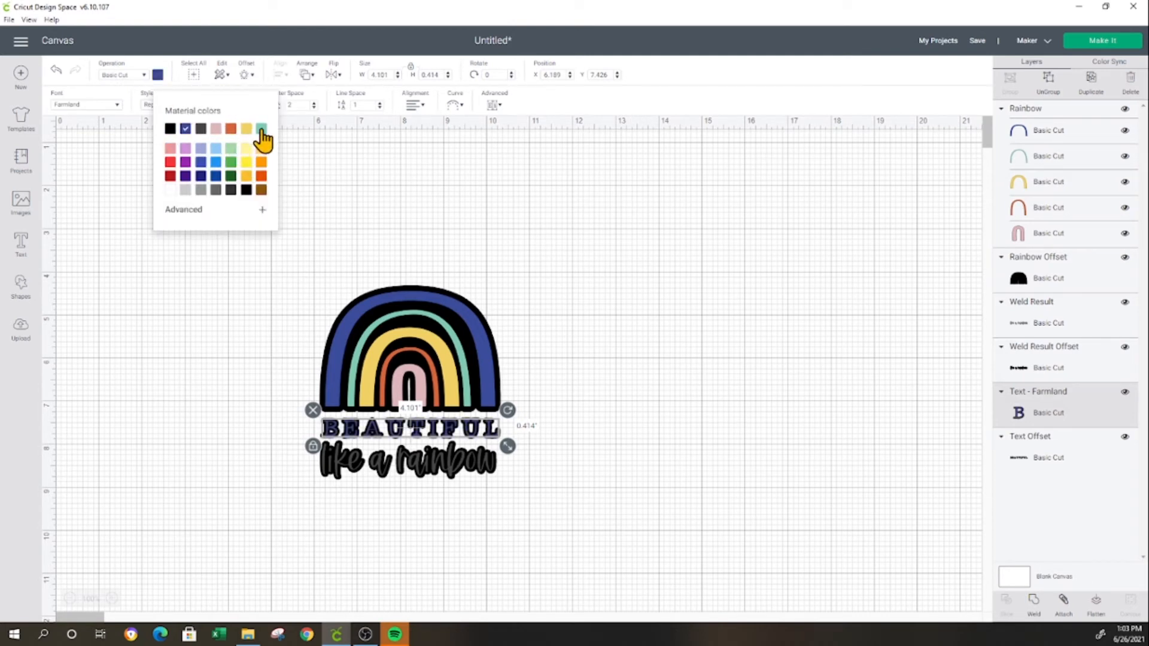
pyautogui.click(341, 481)
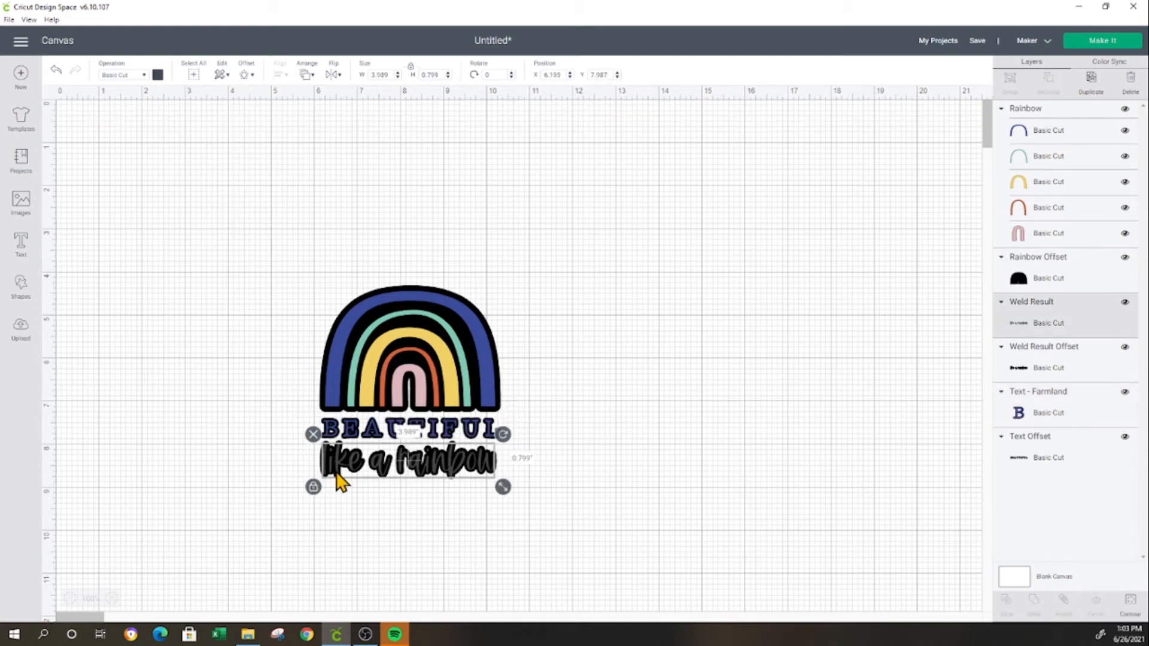
pyautogui.click(301, 459)
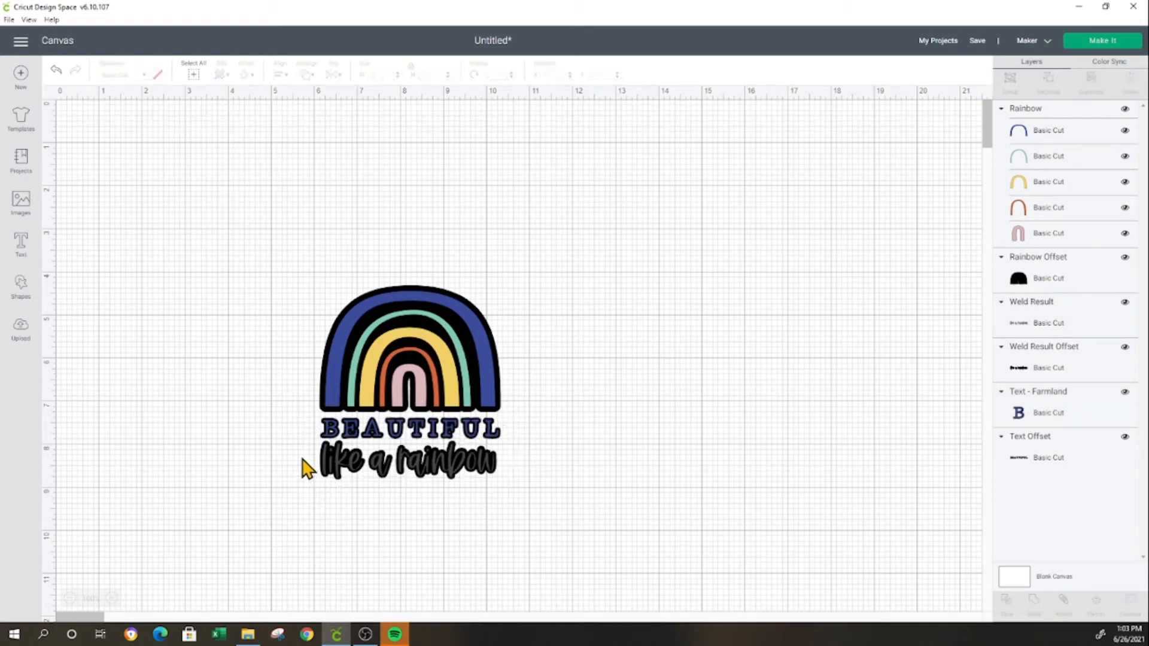
pyautogui.click(56, 70)
# Step: Recolor the "like a rainbow" script with the rainbow's orange-red material color
pyautogui.click(417, 469)
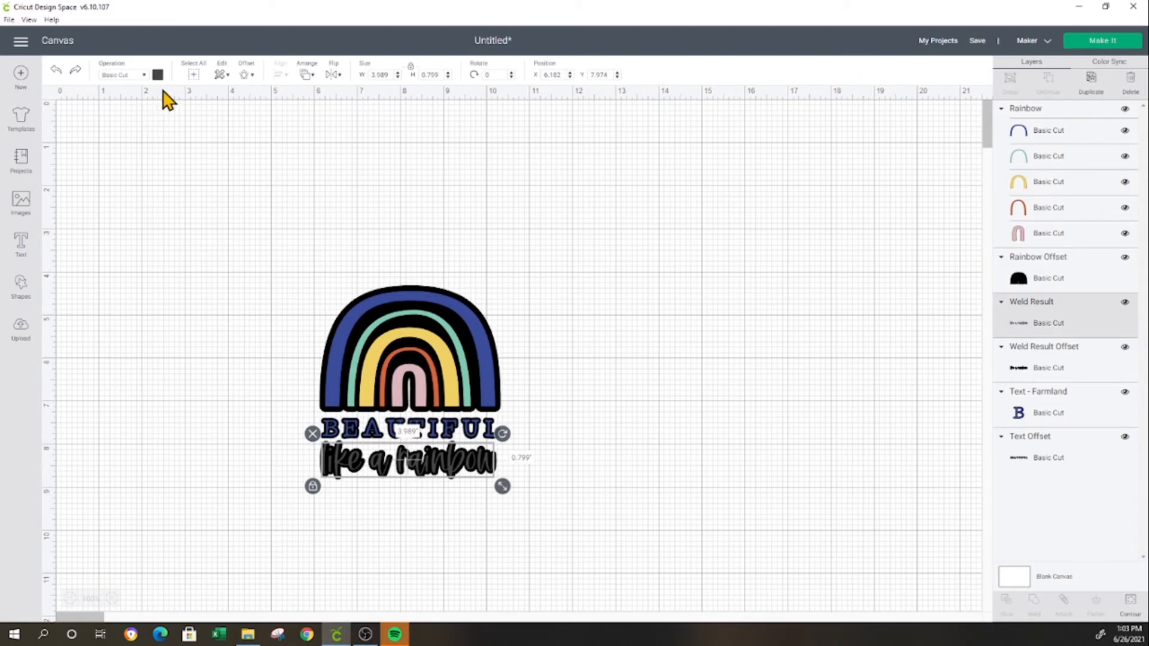
pyautogui.click(157, 74)
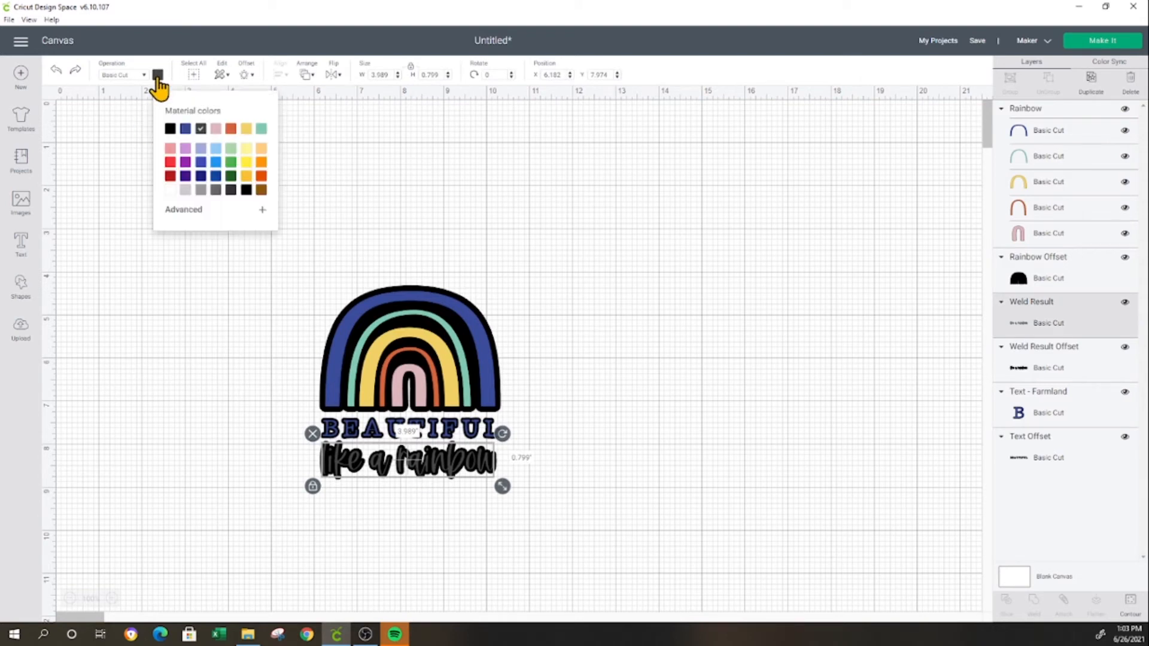
pyautogui.click(231, 133)
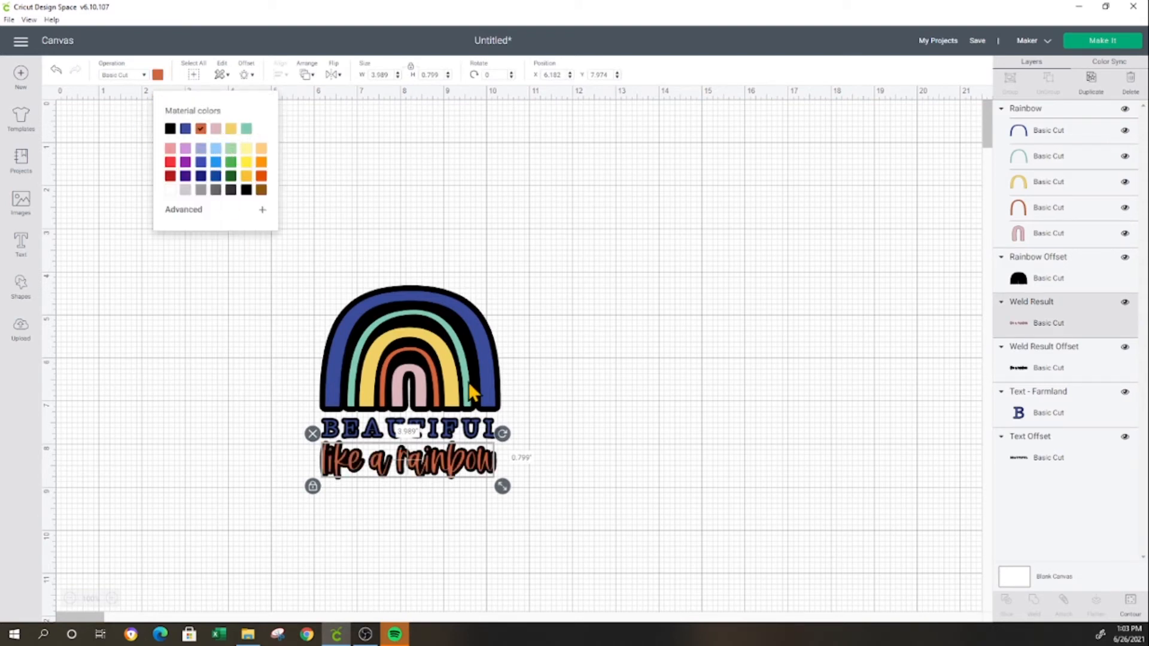
pyautogui.click(589, 398)
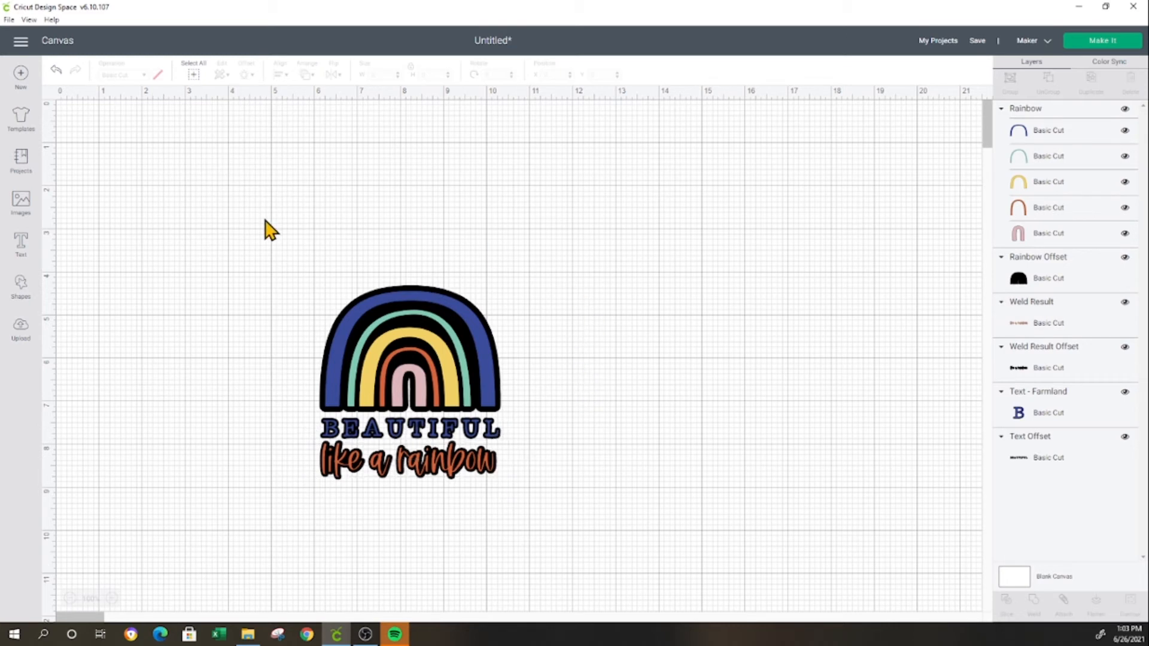
# Step: Apply a welded offset of 0.125 in with rounded corners around the whole design
pyautogui.moveTo(228, 218); pyautogui.dragTo(638, 571)
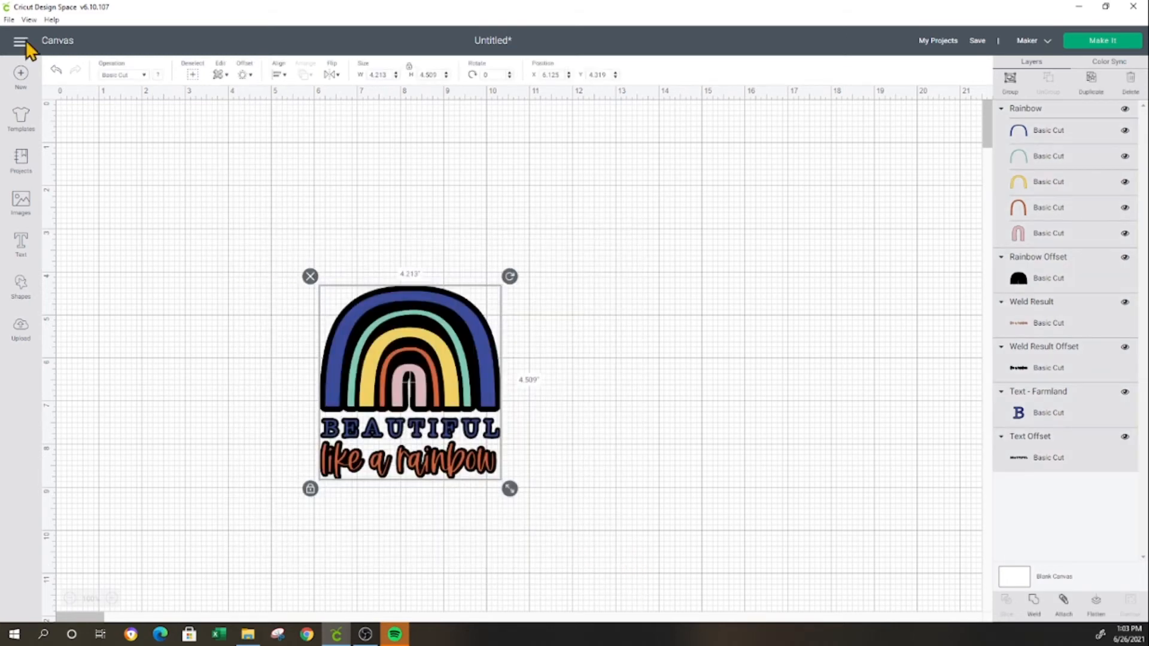
pyautogui.click(244, 75)
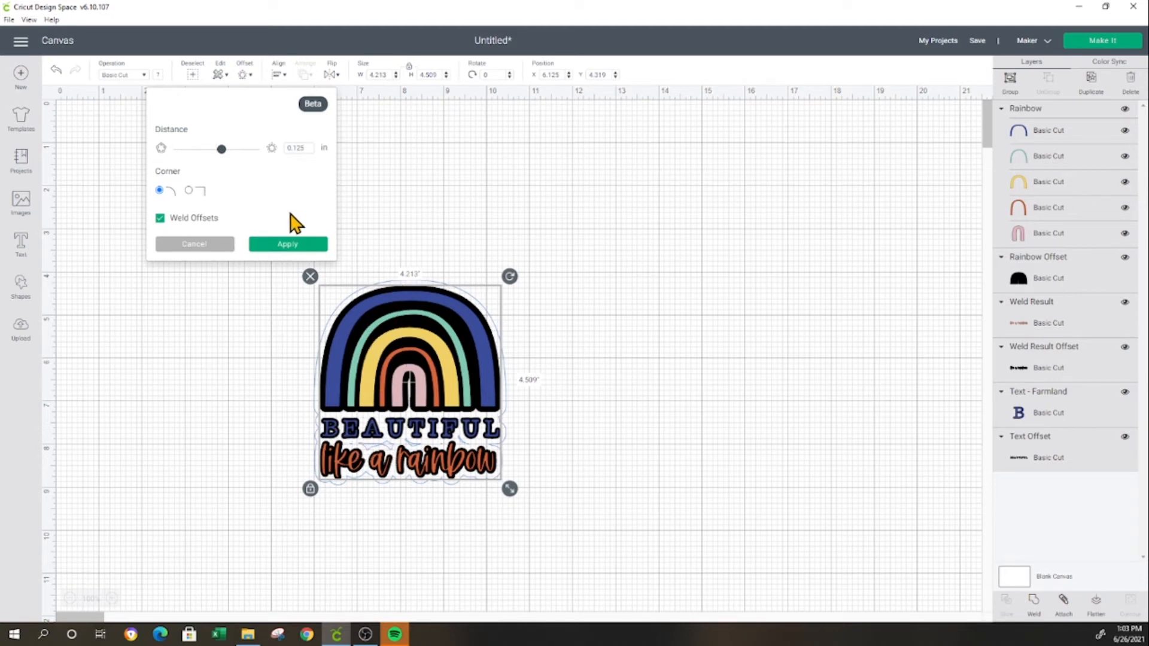
pyautogui.click(293, 245)
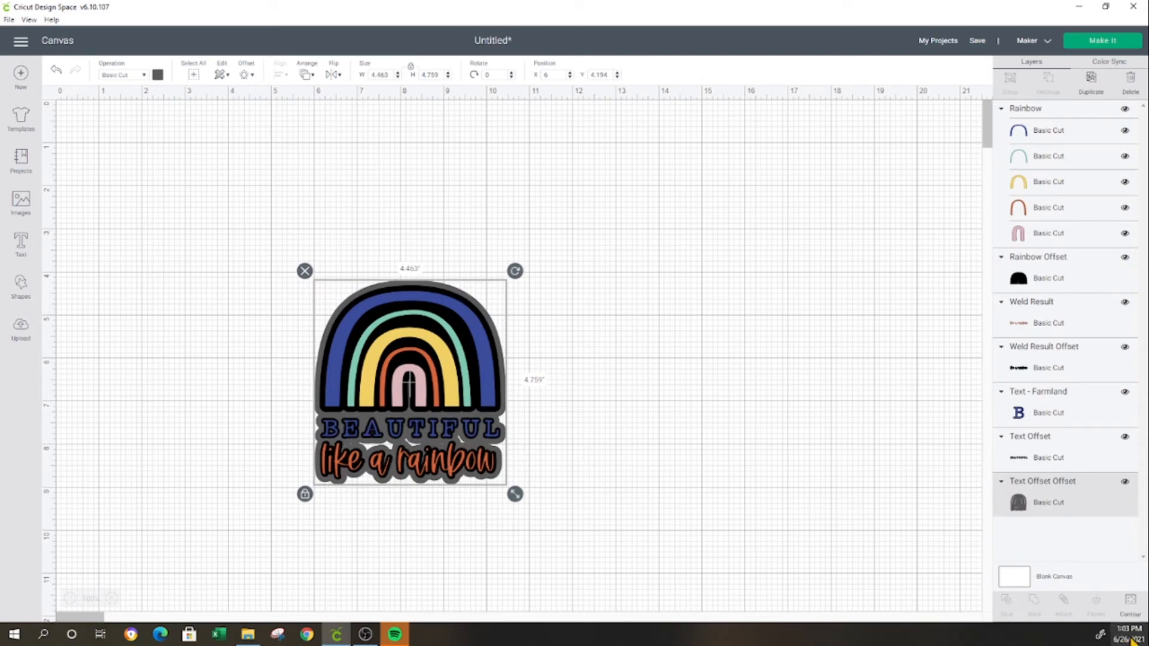
# Step: Hide the small gaps around the lettering in the full-design offset with Contour
pyautogui.click(1131, 602)
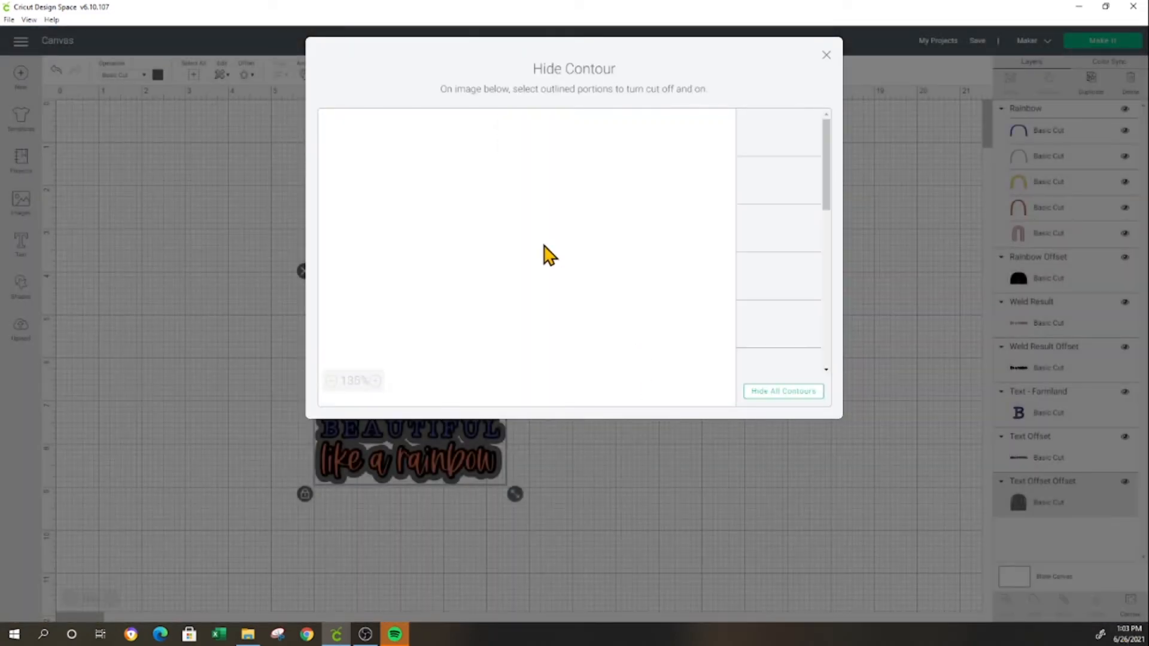
pyautogui.click(456, 304)
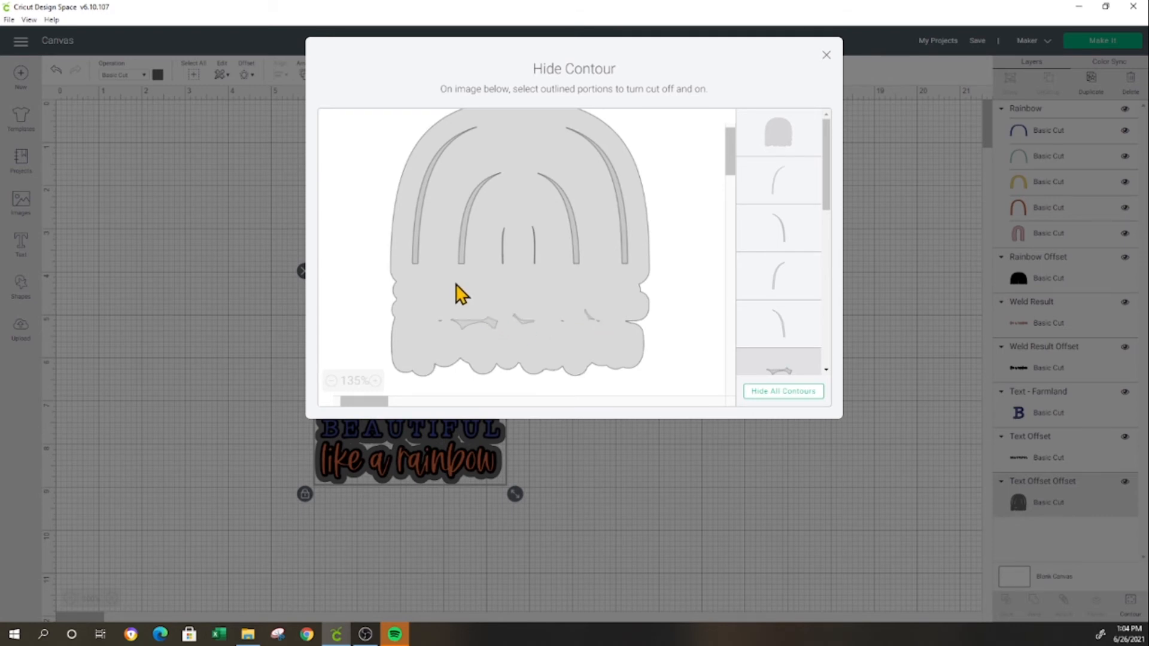
pyautogui.click(825, 56)
pyautogui.click(625, 341)
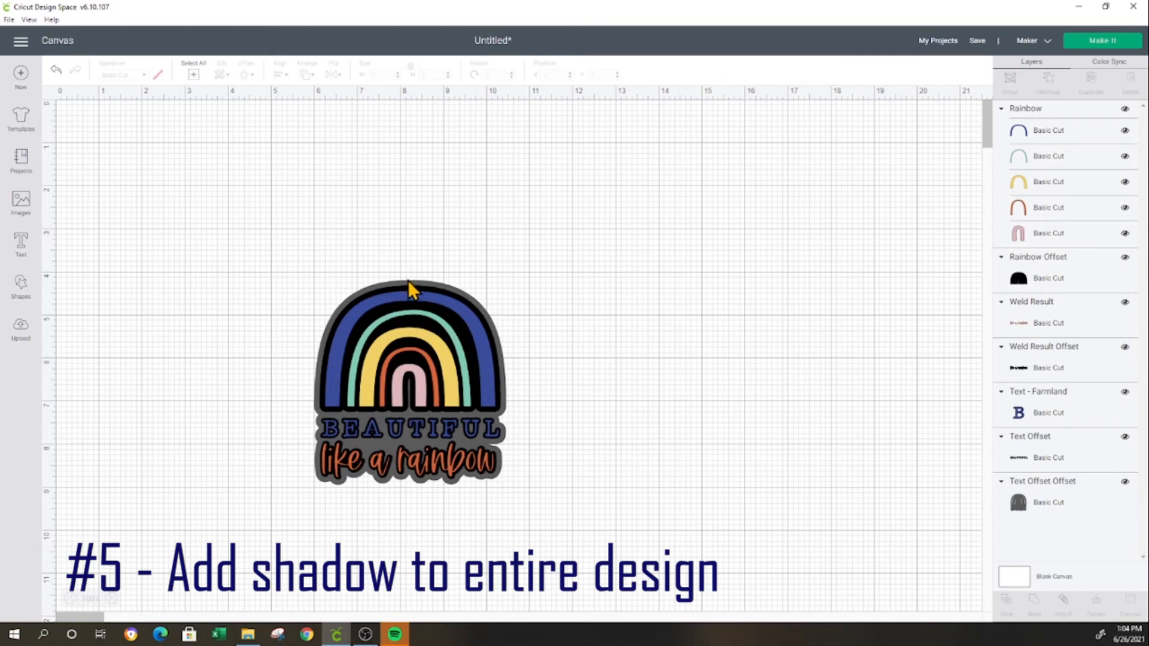
# Step: Change the color of the full-design offset to white
pyautogui.click(502, 449)
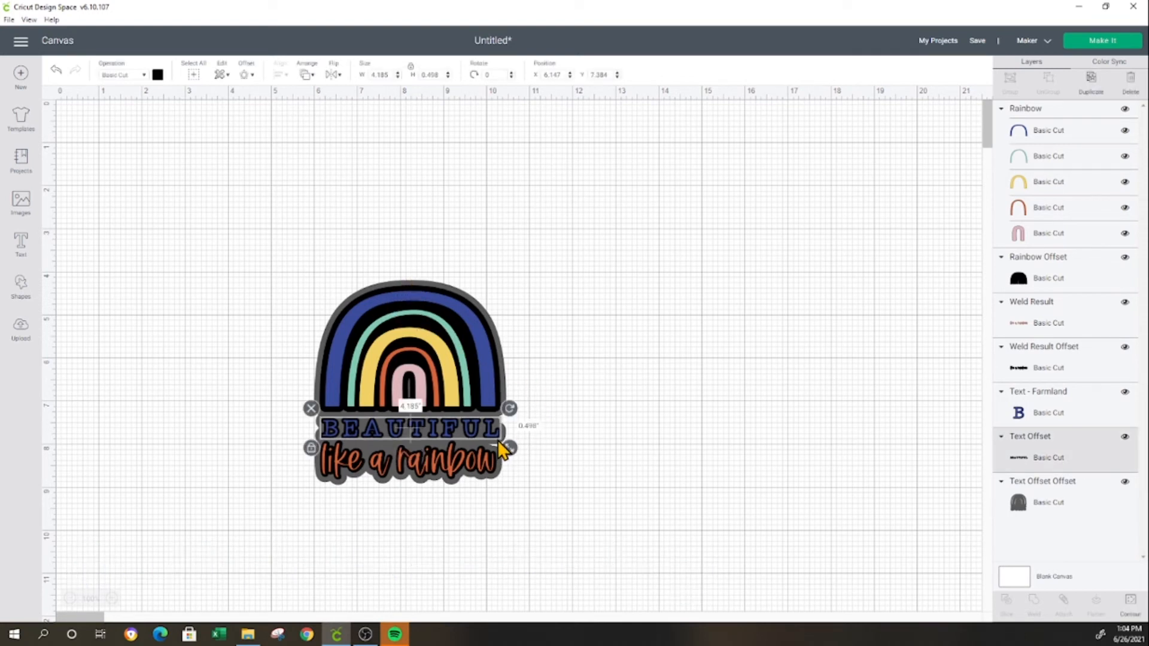
pyautogui.click(505, 465)
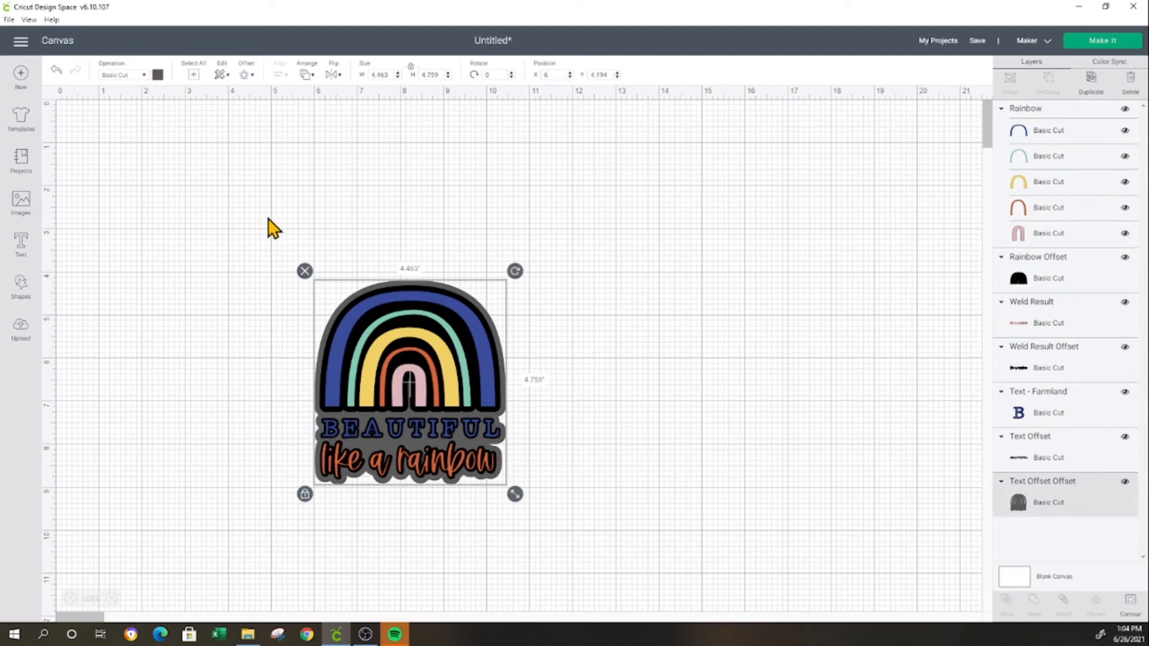
pyautogui.click(157, 74)
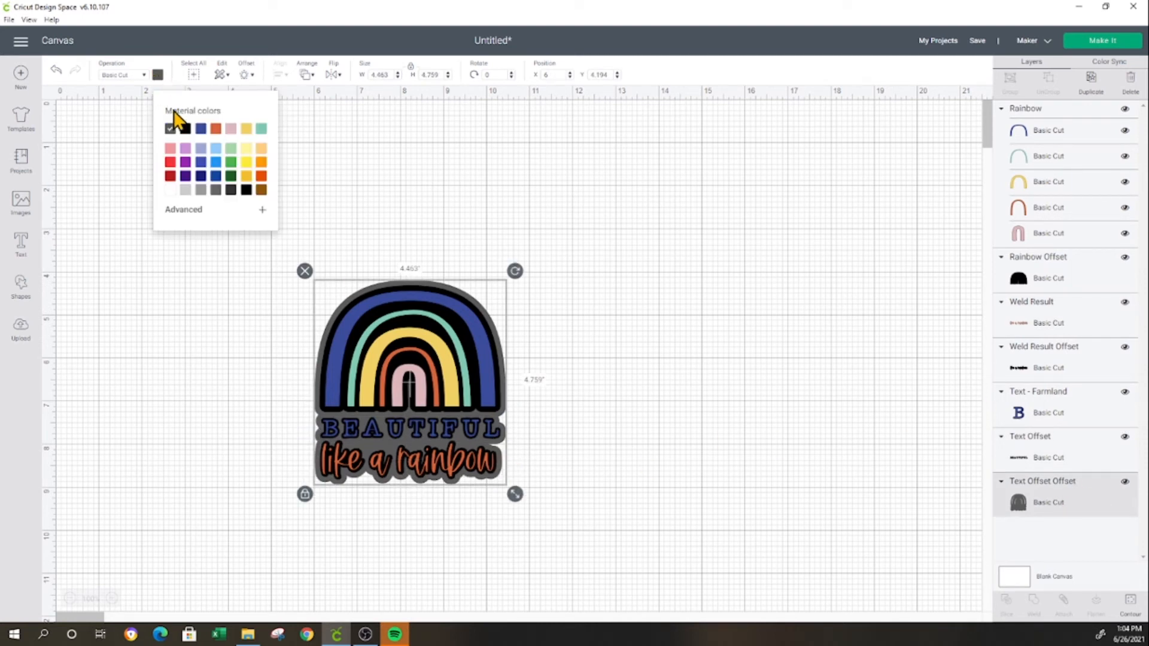
pyautogui.click(169, 190)
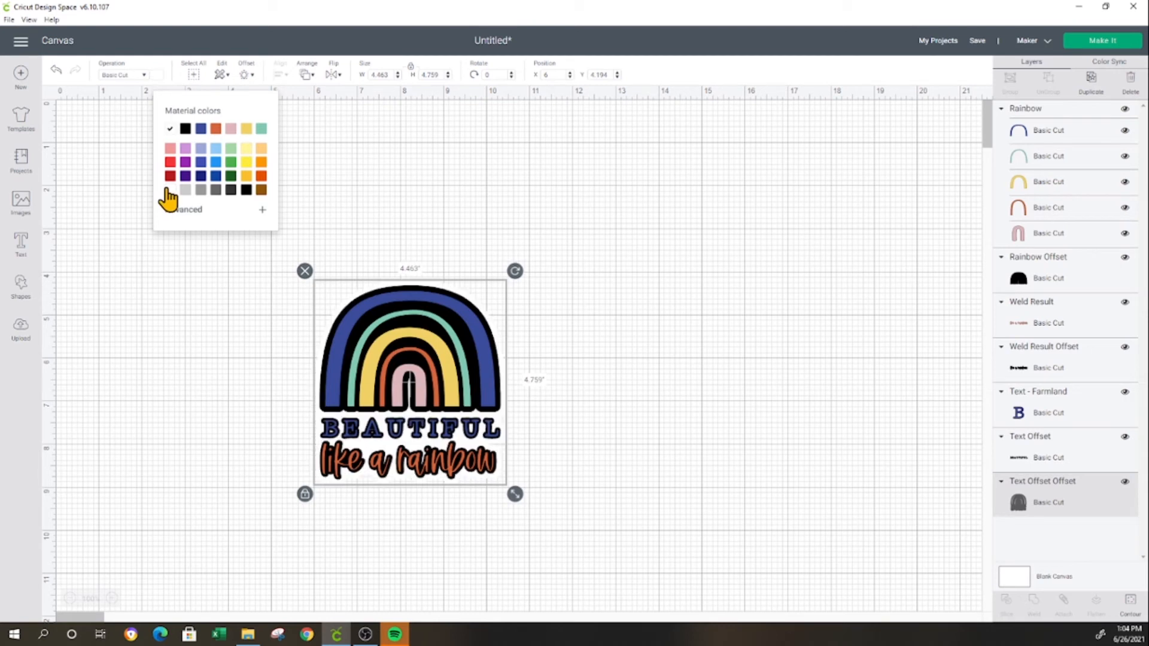
pyautogui.click(564, 242)
# Step: Flatten all layers of the design into a single Print Then Cut image
pyautogui.moveTo(172, 172); pyautogui.dragTo(590, 565)
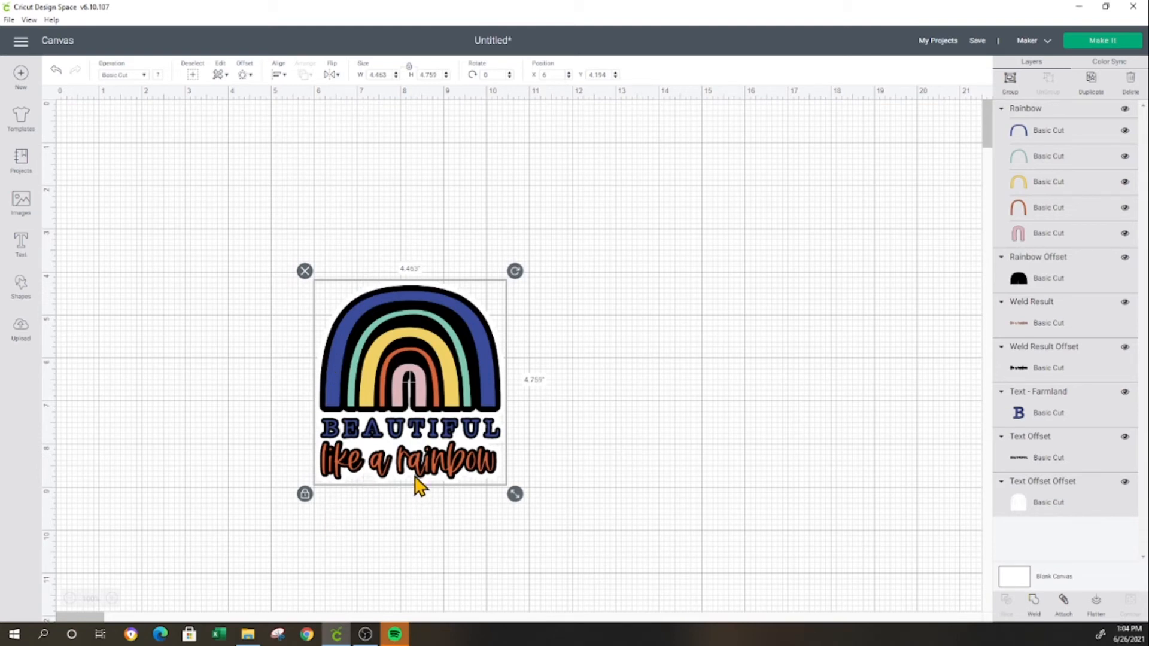
pyautogui.click(1098, 603)
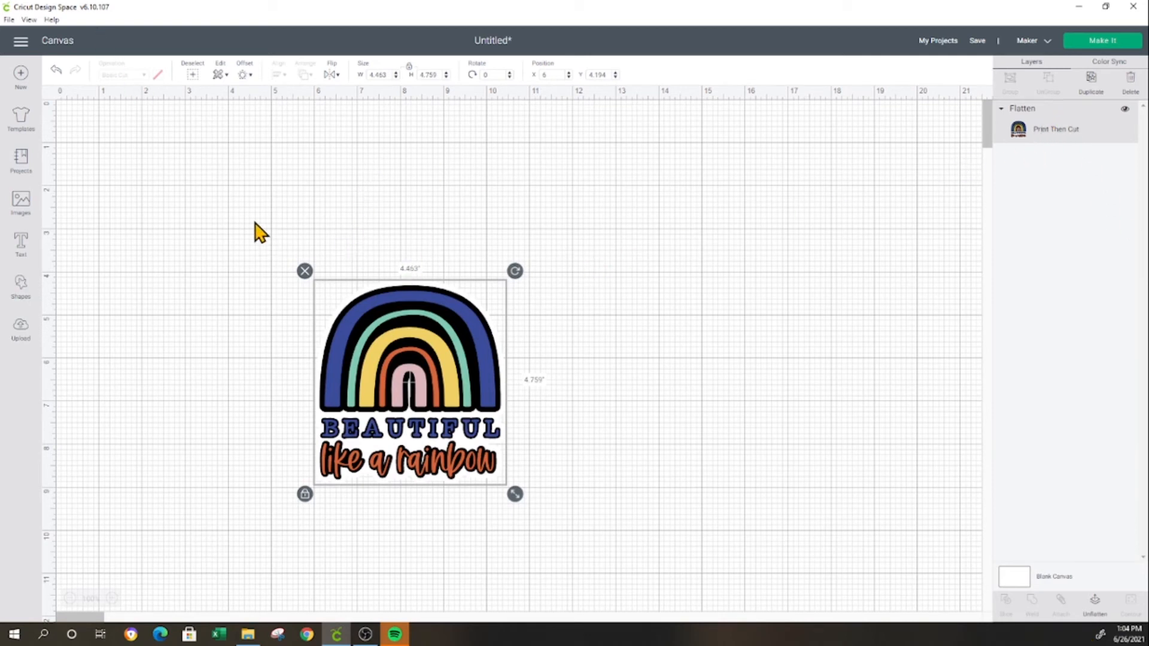
# Step: Scale the flattened design to about 2.68 by 2.86 in and move it to about X 0.65, Y 0.49
pyautogui.moveTo(254, 221); pyautogui.dragTo(559, 532)
pyautogui.moveTo(515, 497); pyautogui.dragTo(430, 417)
pyautogui.moveTo(386, 342); pyautogui.dragTo(154, 182)
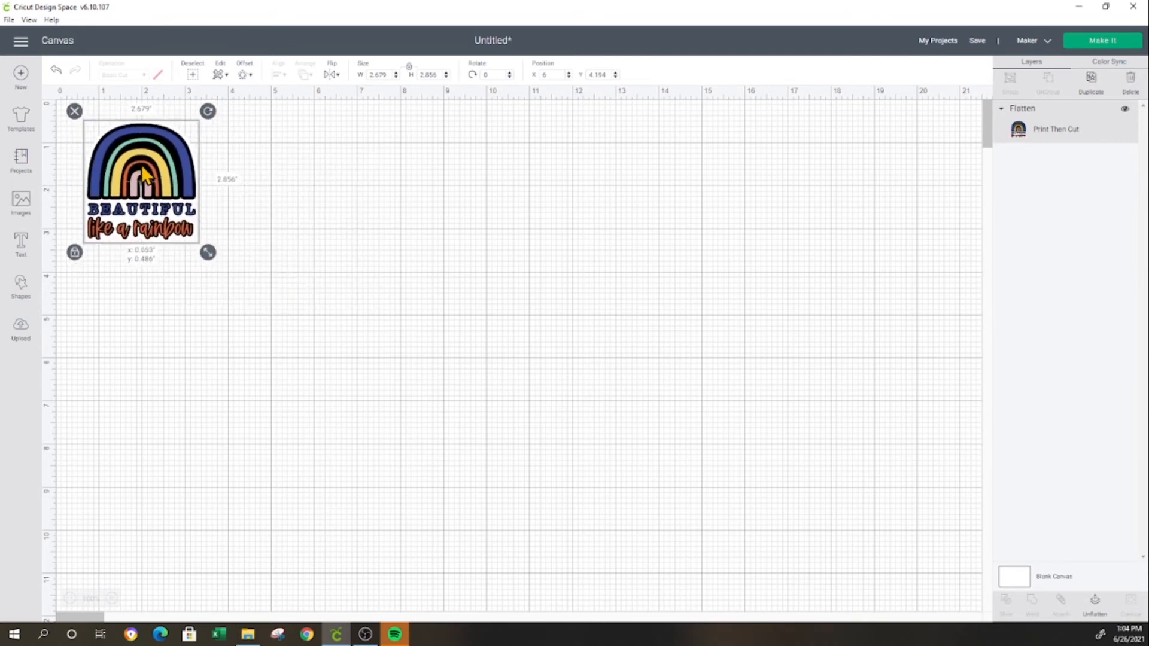
# Step: Scale the flattened rainbow design down slightly and nudge it into place near the canvas's upper-left corner
pyautogui.moveTo(207, 252)
pyautogui.mouseDown()
pyautogui.moveTo(182, 230)
pyautogui.moveTo(198, 247)
pyautogui.mouseUp()
pyautogui.moveTo(138, 163); pyautogui.dragTo(138, 165)
pyautogui.click(890, 339)
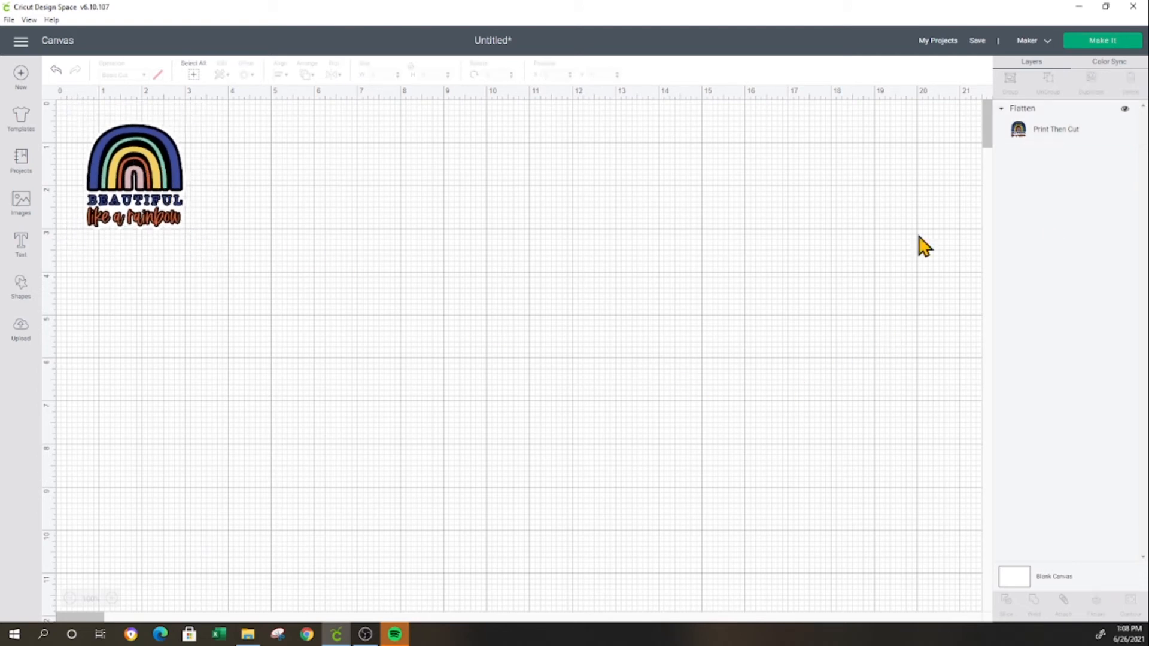
# Step: Send the project to be made with the mat layout as it is, and print the design on the Canon MG5500 series Printer WS
pyautogui.click(1089, 40)
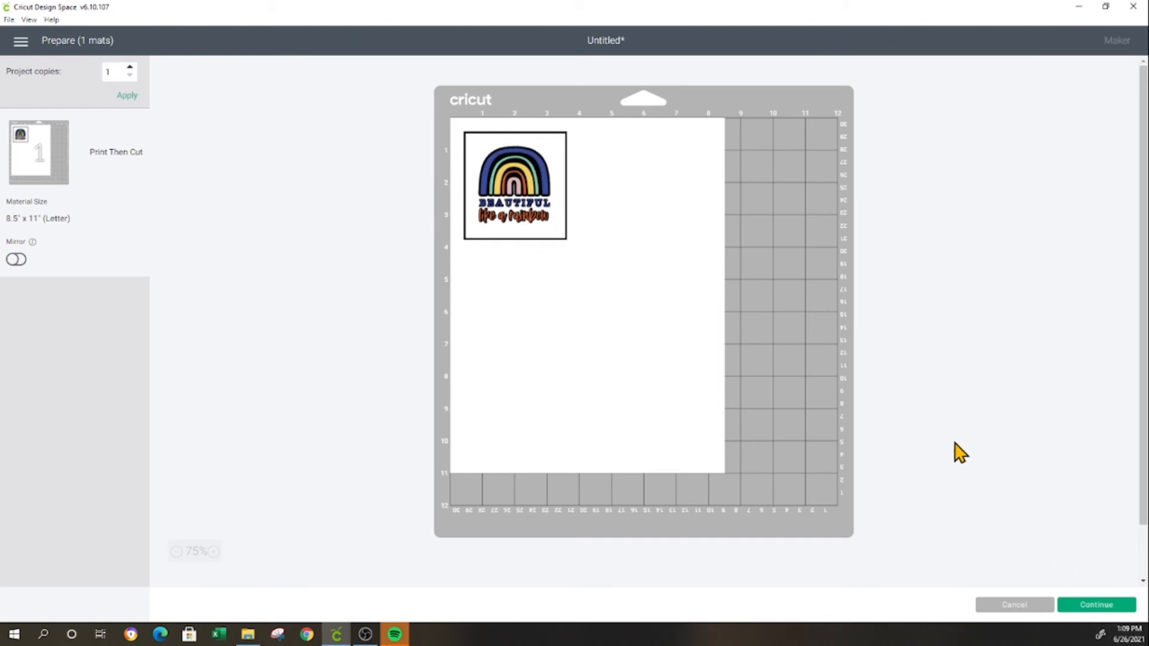
pyautogui.click(1083, 607)
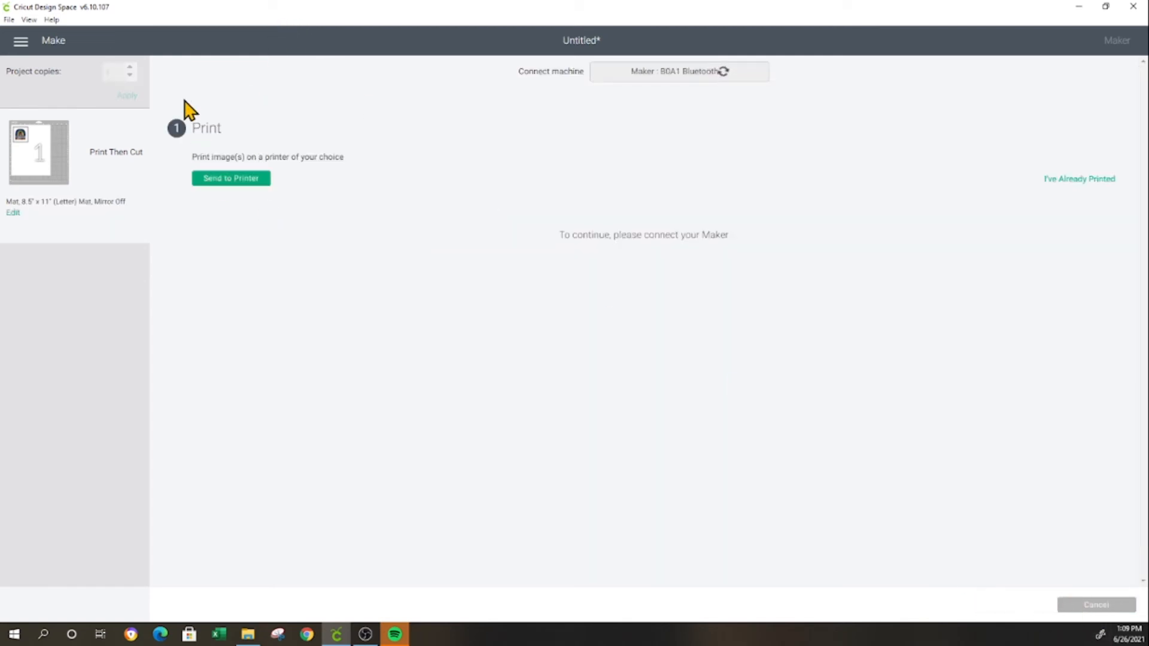
pyautogui.click(224, 179)
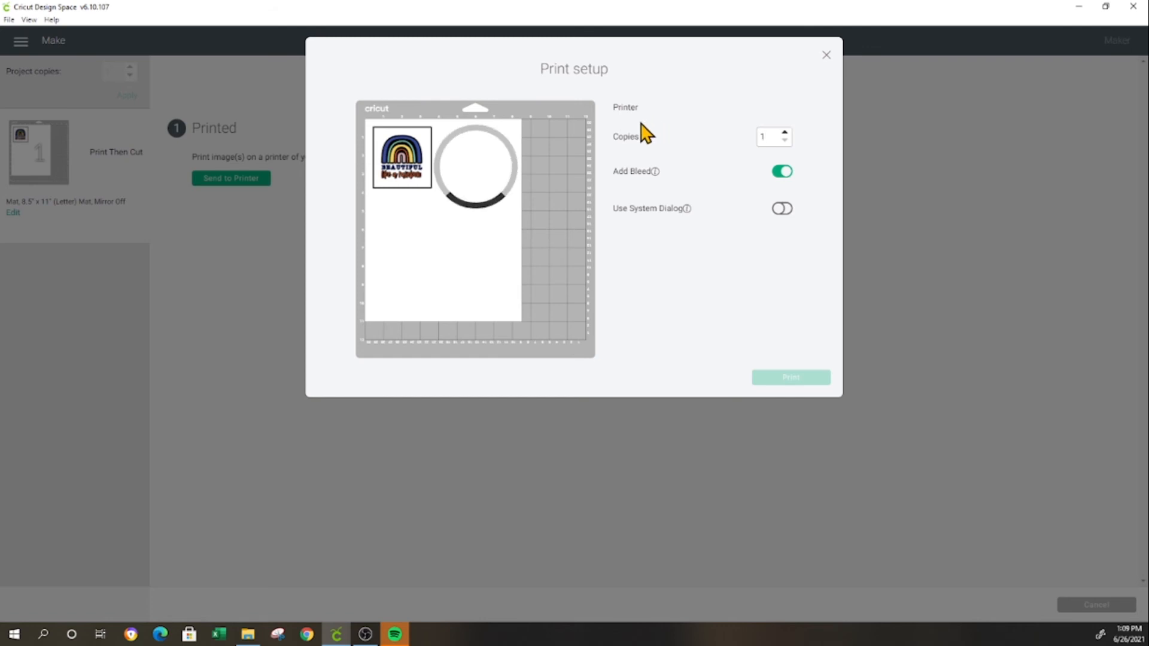
pyautogui.click(678, 127)
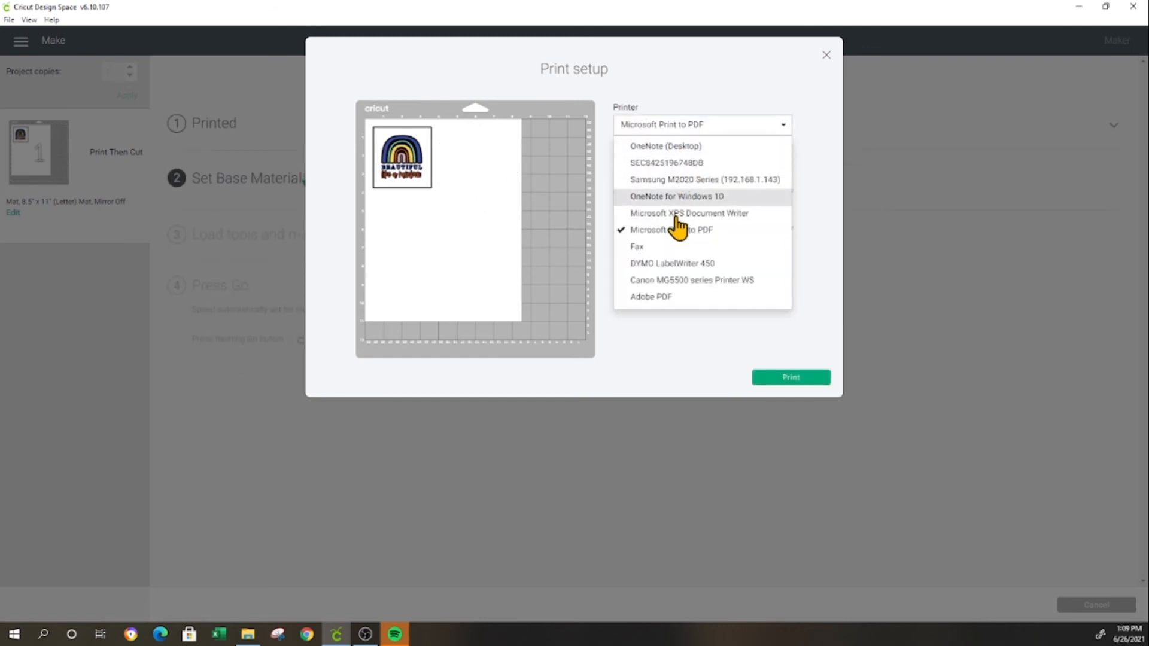
pyautogui.click(683, 279)
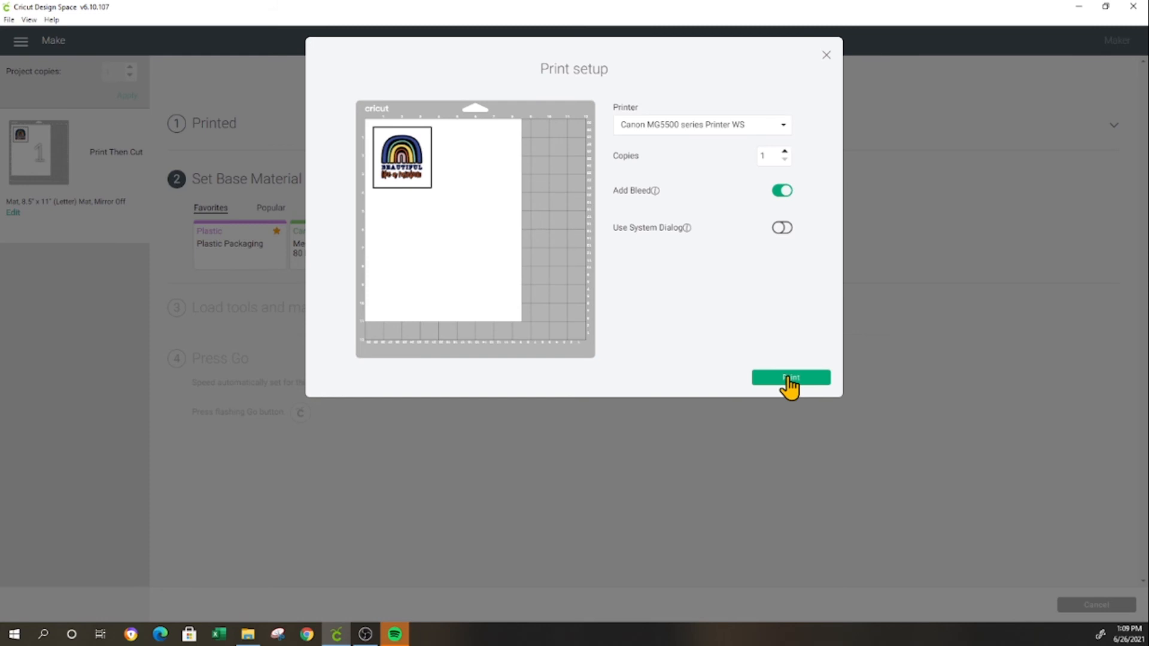
pyautogui.click(790, 378)
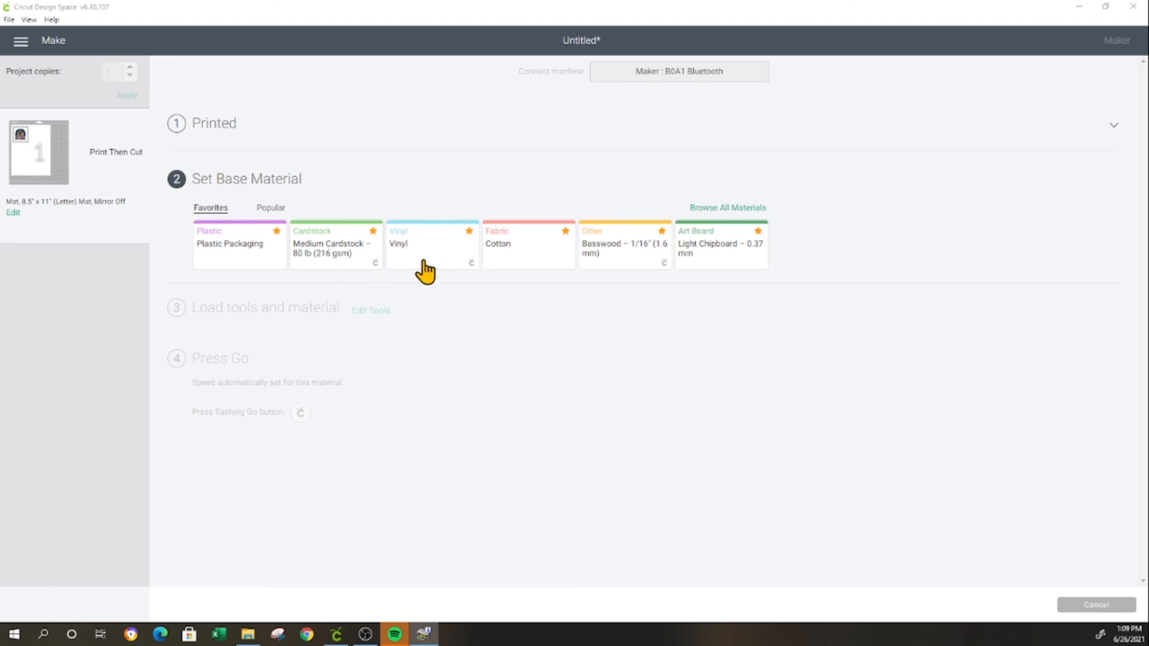
# Step: Search all materials for "sticker" and set the base material to Printable Sticker Paper (White)
pyautogui.click(708, 210)
pyautogui.click(704, 210)
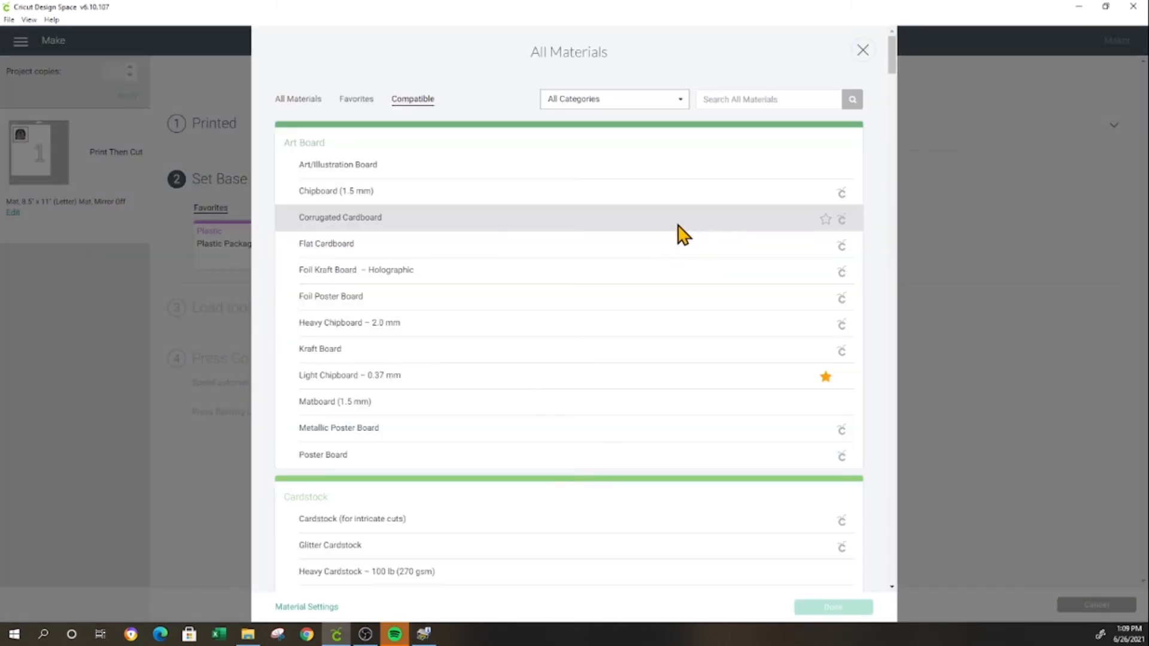
pyautogui.scroll(-3, 659, 256)
pyautogui.scroll(3, 659, 257)
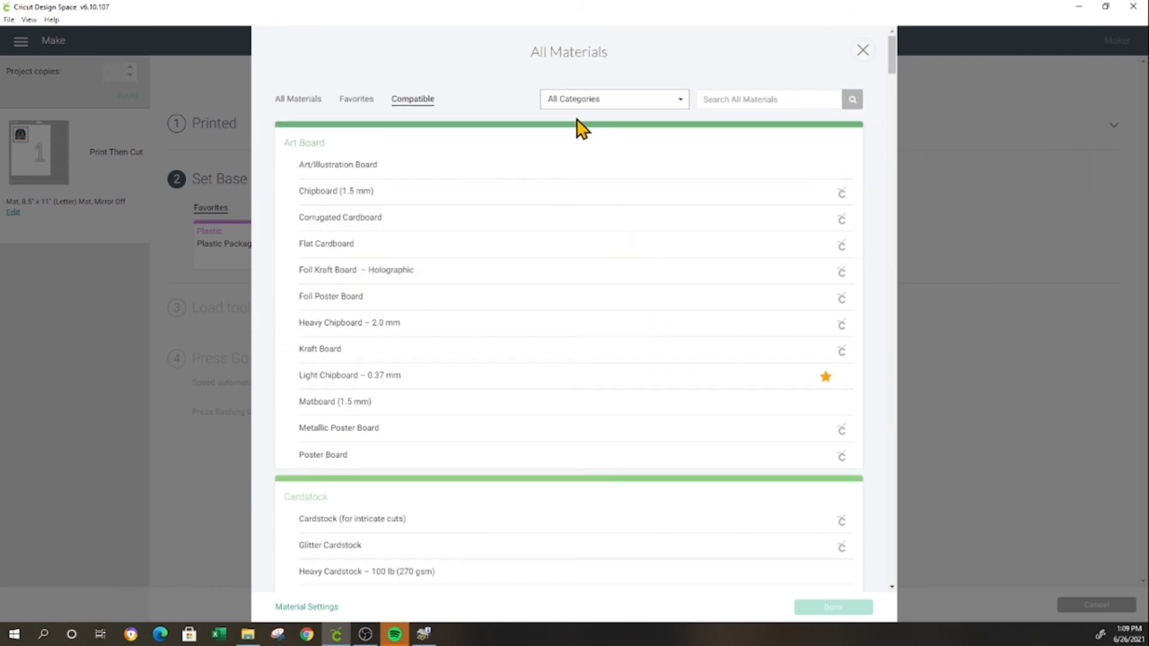
pyautogui.click(724, 100)
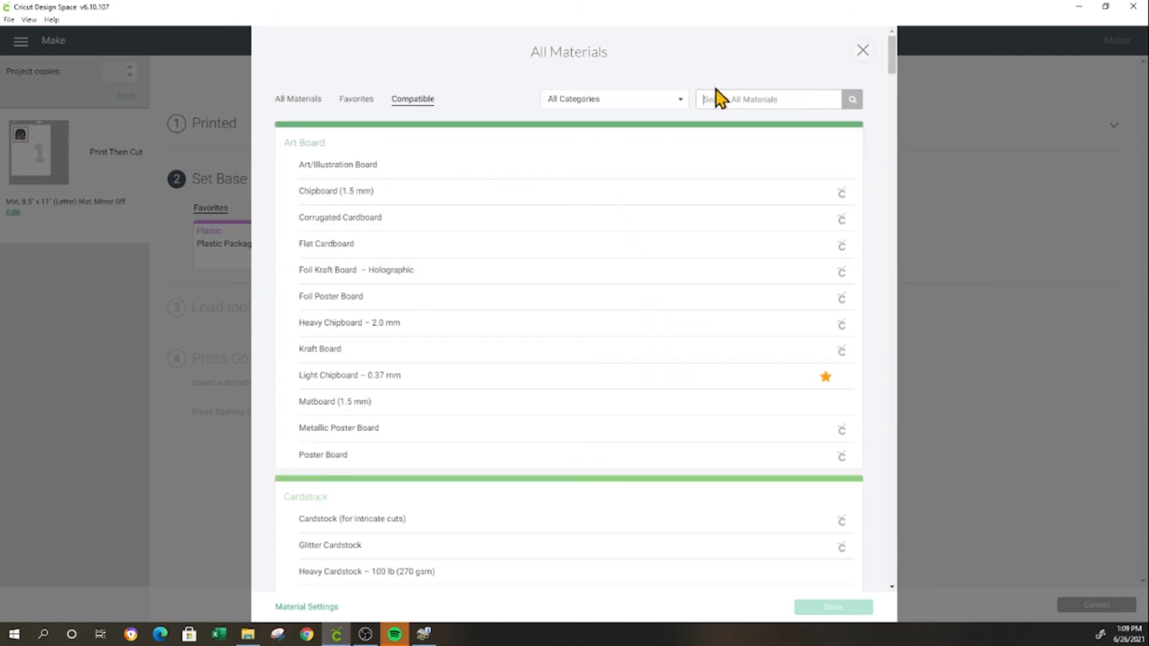
pyautogui.write('sticker')
pyautogui.click(853, 102)
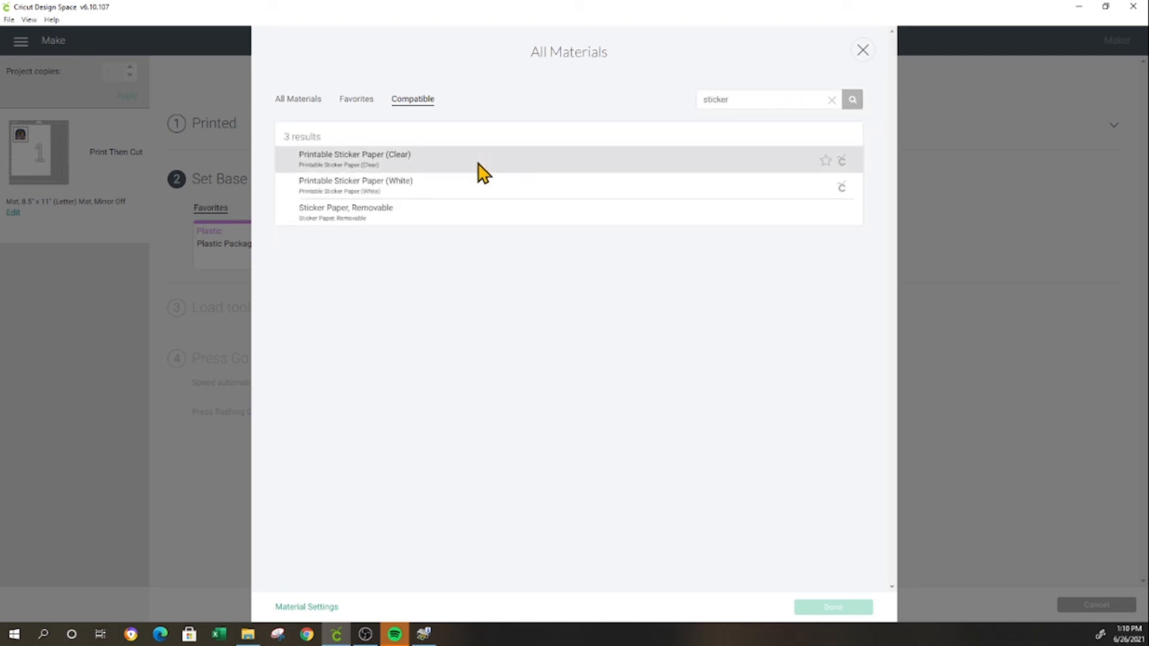
pyautogui.click(343, 187)
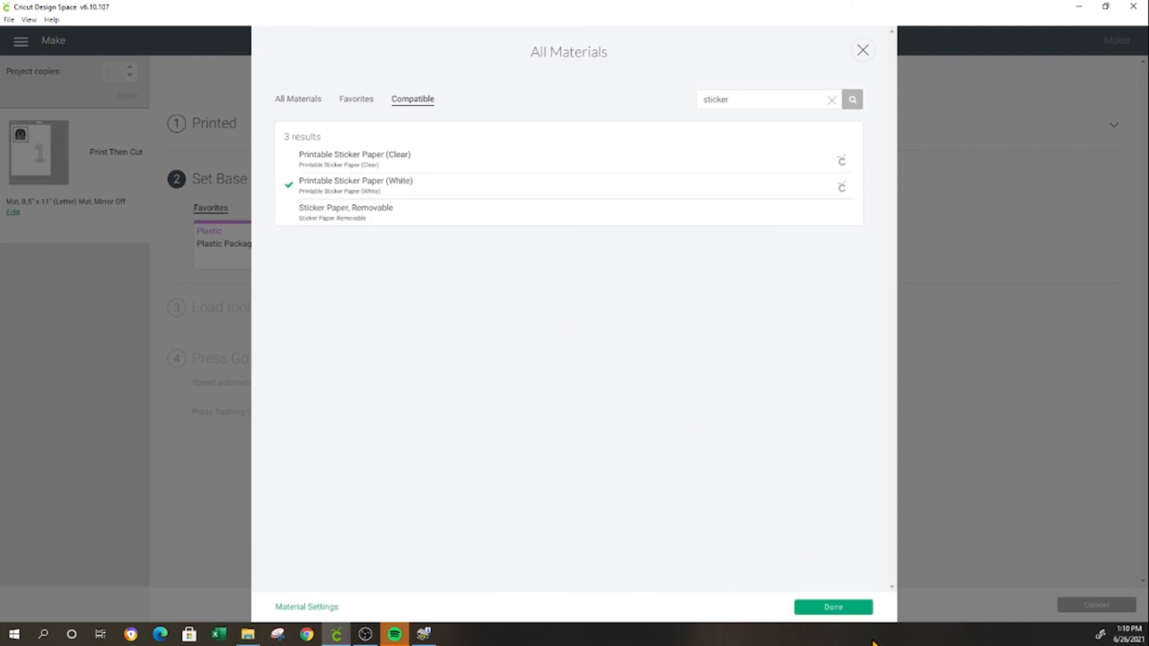
pyautogui.click(836, 611)
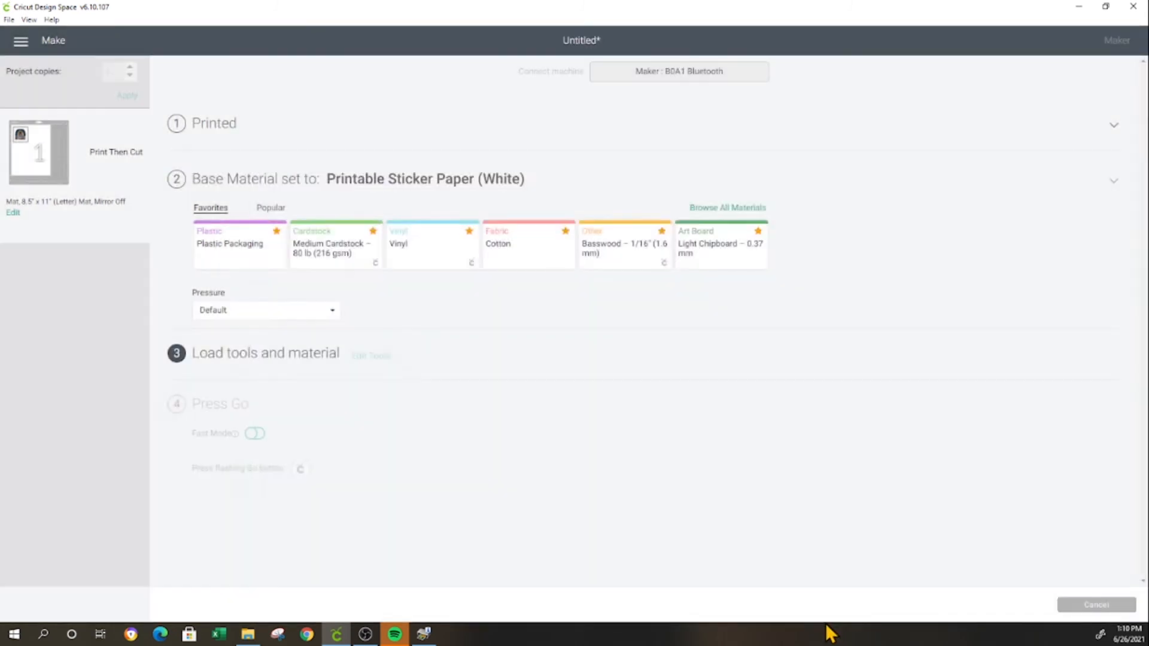